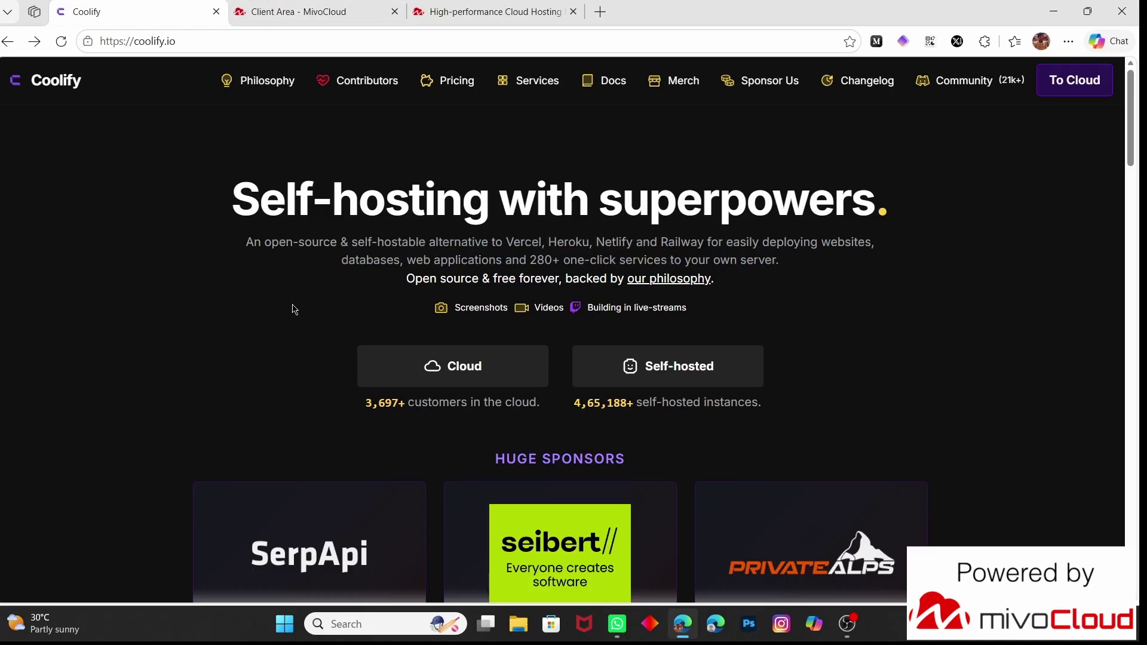
Open the 'Why use Coolify Cloud?' page from the Cloud button on coolify.io
{"action": "left_click", "coordinate": [418, 363]}
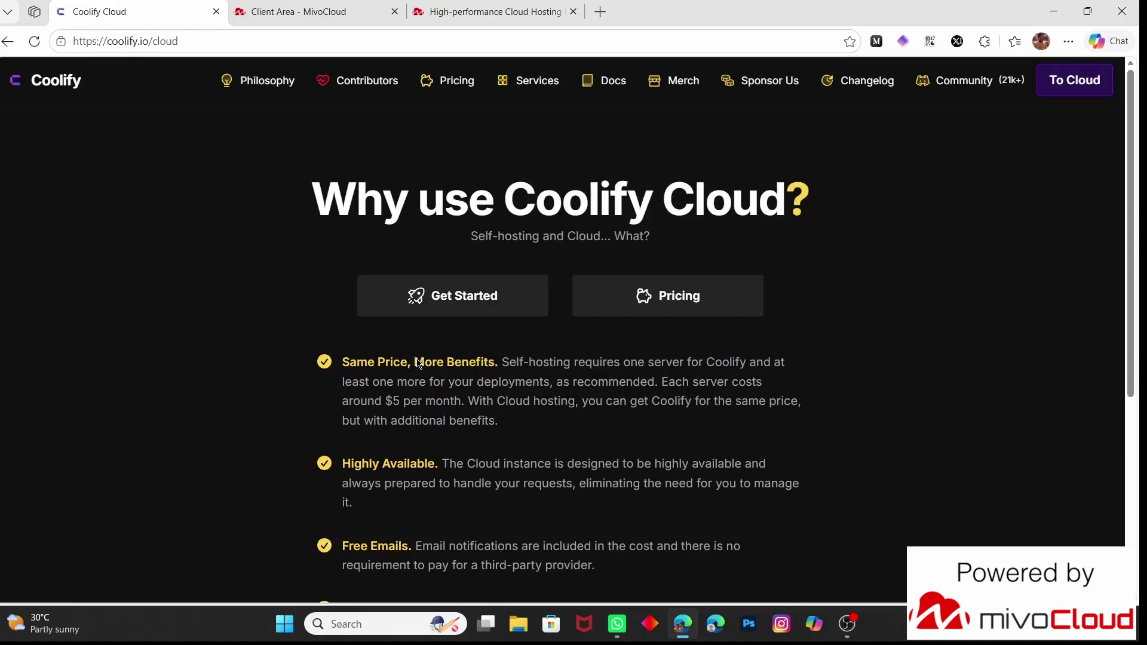
{"action": "scroll", "coordinate": [387, 418], "scroll_direction": "down", "scroll_amount": 3}
{"action": "scroll", "coordinate": [387, 418], "scroll_direction": "up", "scroll_amount": 3}
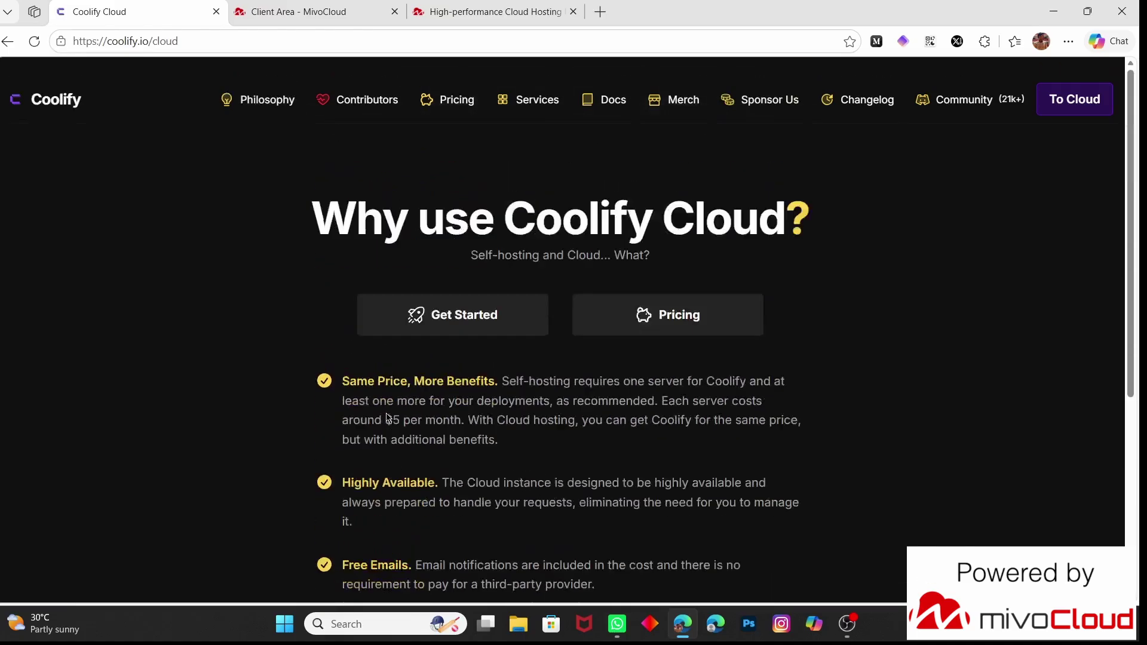
Open Pricing and compare free self-hosted with Cloud at $5/month plus $3 per extra server
{"action": "left_click", "coordinate": [460, 84]}
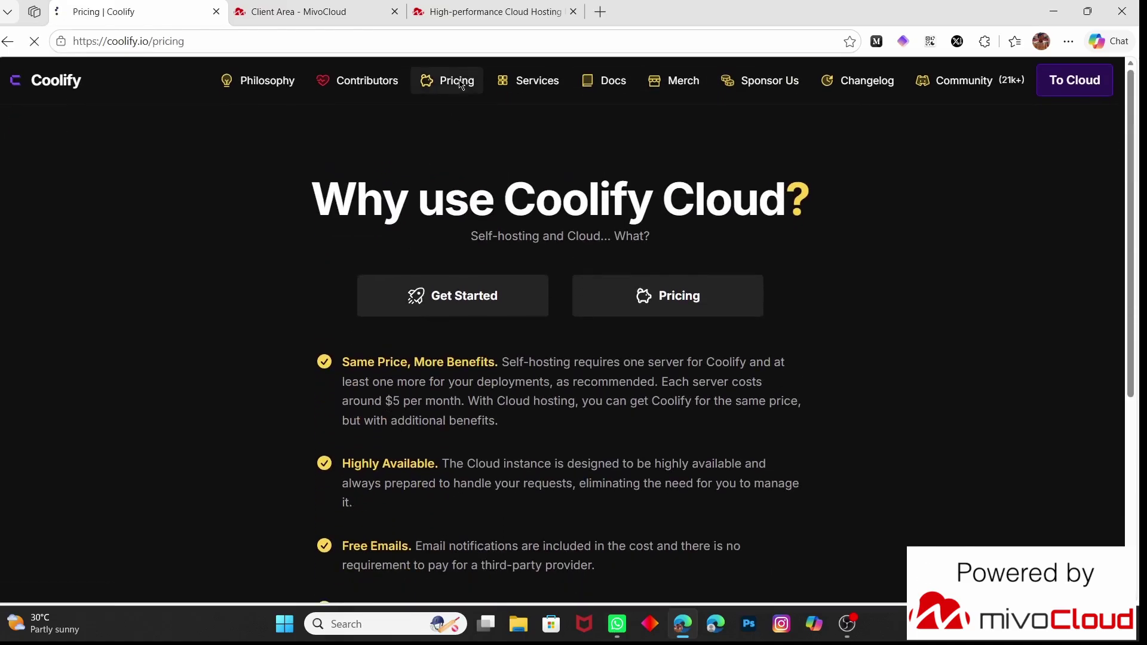
{"action": "scroll", "coordinate": [278, 255], "scroll_direction": "down", "scroll_amount": 2}
{"action": "scroll", "coordinate": [278, 256], "scroll_direction": "down", "scroll_amount": 1}
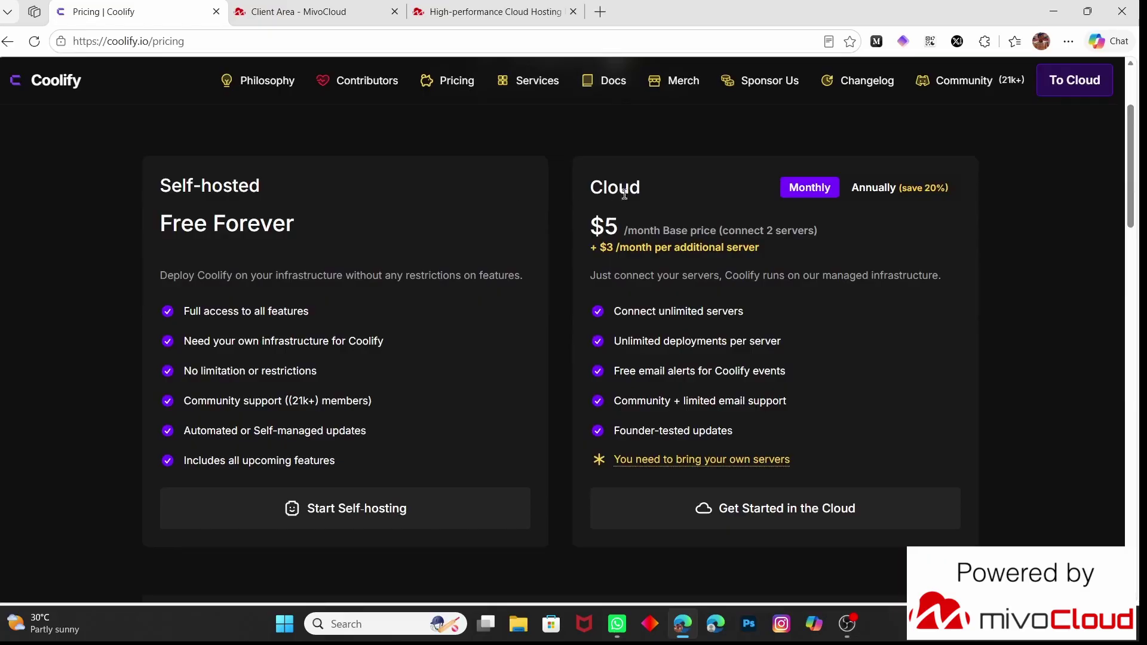
{"action": "left_click_drag", "start_coordinate": [596, 225], "coordinate": [815, 255]}
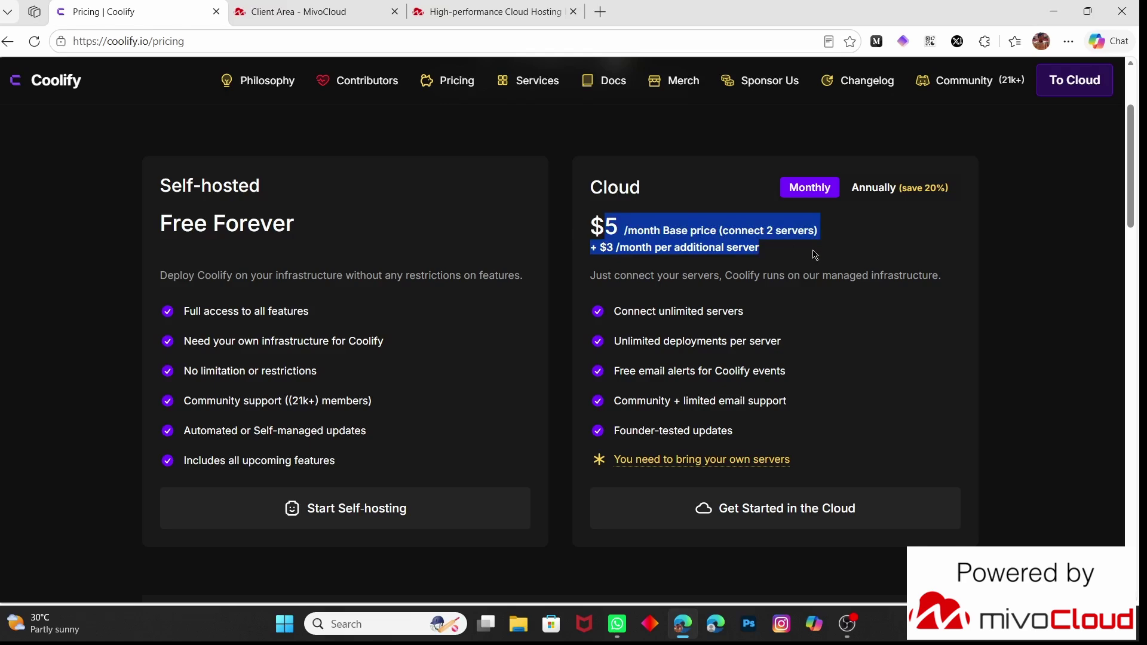
{"action": "left_click", "coordinate": [821, 373]}
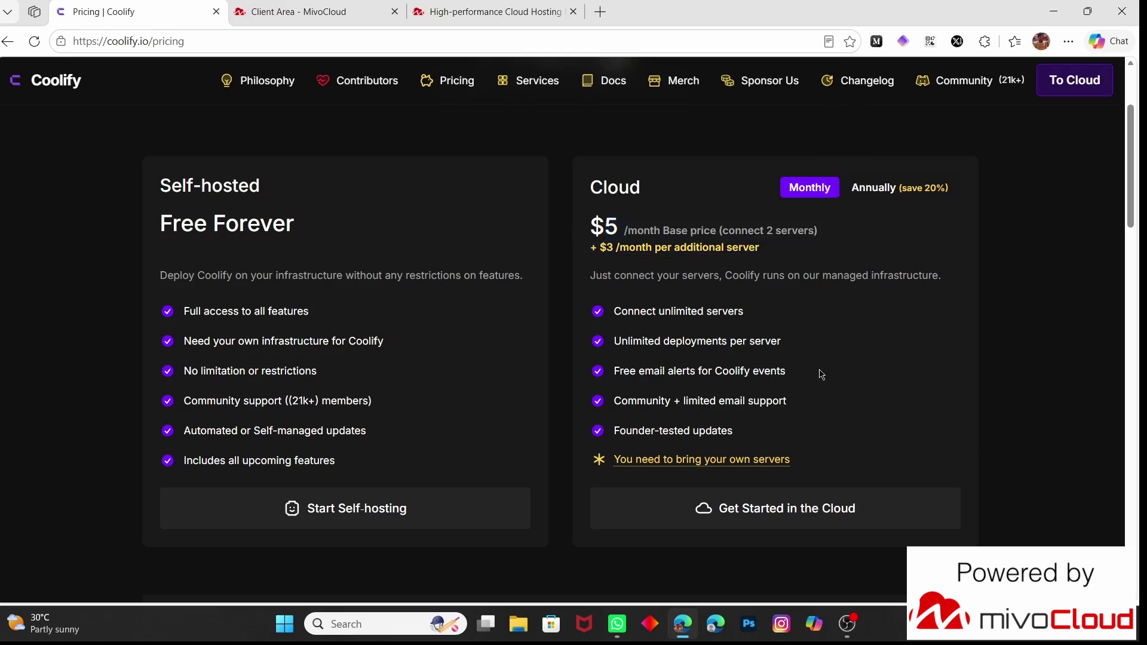
{"action": "scroll", "coordinate": [821, 373], "scroll_direction": "down", "scroll_amount": 5}
{"action": "scroll", "coordinate": [821, 374], "scroll_direction": "up", "scroll_amount": 6}
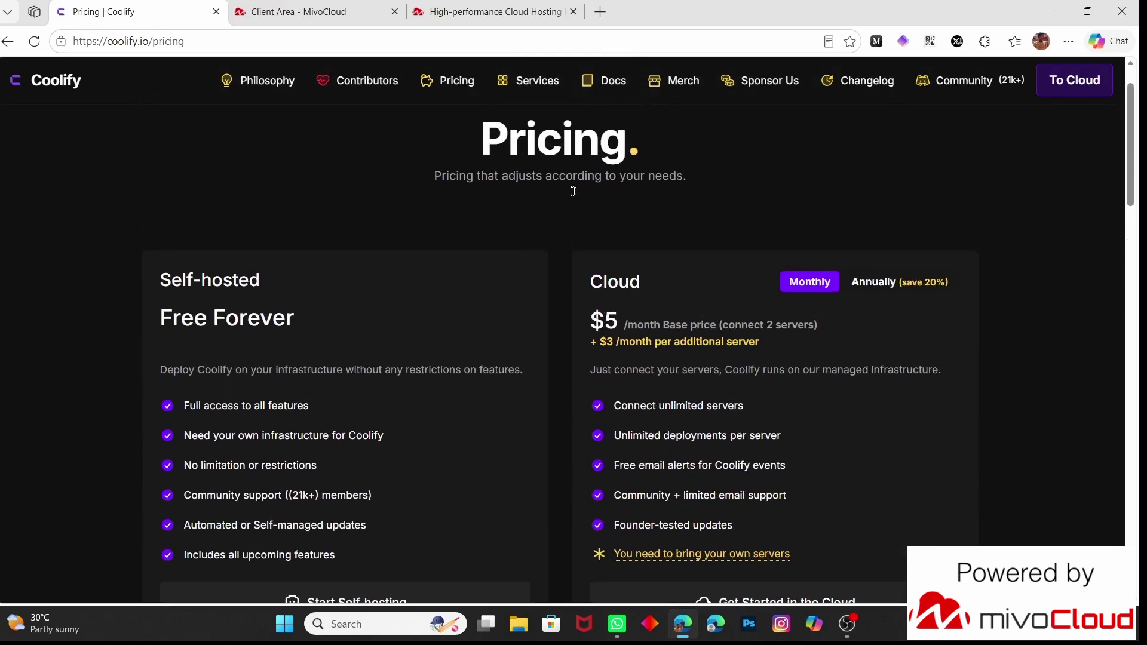
{"action": "scroll", "coordinate": [502, 216], "scroll_direction": "down", "scroll_amount": 2}
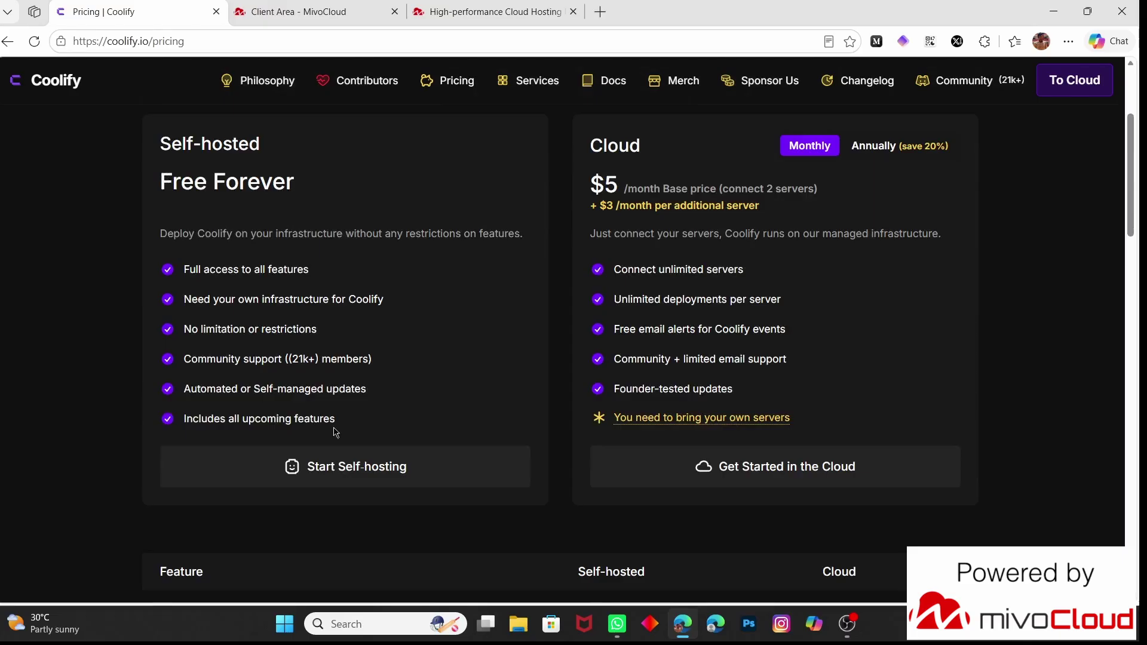
Open the Coolify Installation guide with its curl quick-install script, then switch to the mivoCloud tab
{"action": "left_click", "coordinate": [299, 485]}
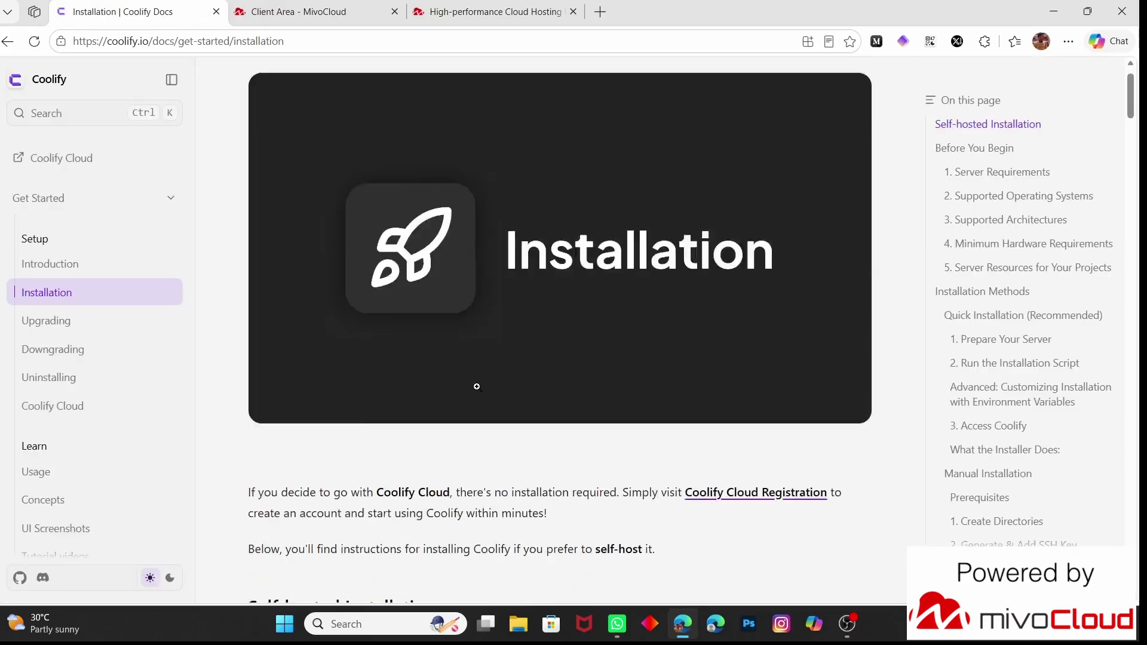
{"action": "scroll", "coordinate": [476, 387], "scroll_direction": "down", "scroll_amount": 5}
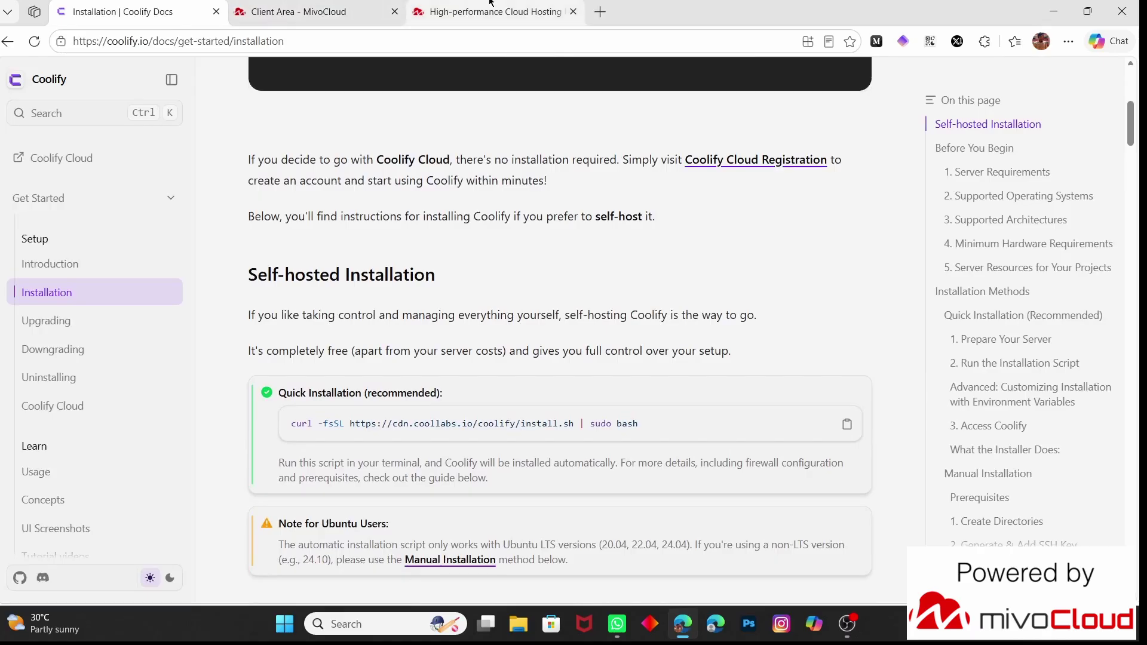
{"action": "key", "text": "ctrl+Tab"}
{"action": "key", "text": "ctrl+Tab"}
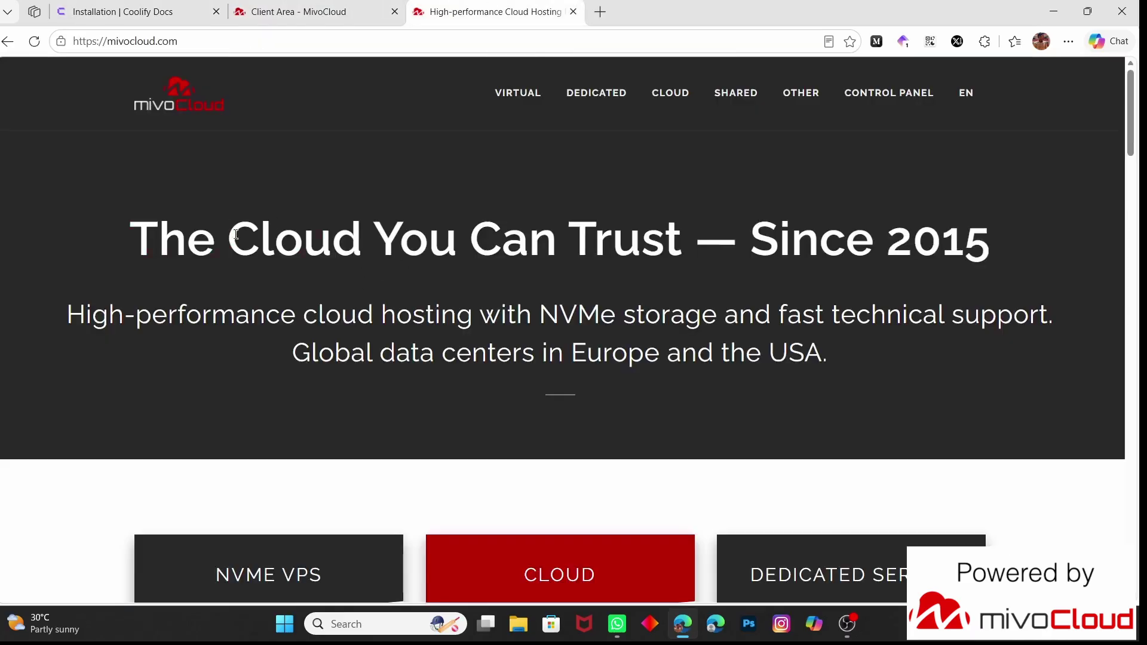
Review the mivoCloud headline and the NVME VPS and Cloud 0,007 EUR/h prices
{"action": "left_click_drag", "start_coordinate": [128, 242], "coordinate": [933, 226]}
{"action": "left_click", "coordinate": [630, 338]}
{"action": "scroll", "coordinate": [631, 334], "scroll_direction": "down", "scroll_amount": 5}
{"action": "scroll", "coordinate": [395, 329], "scroll_direction": "down", "scroll_amount": 1}
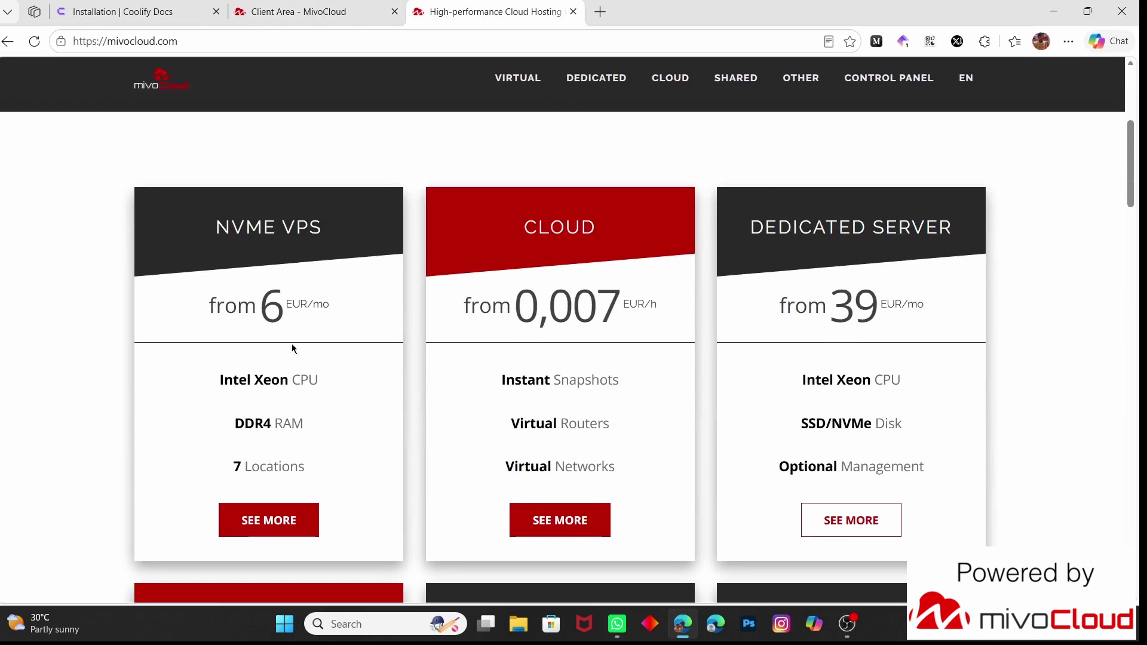
{"action": "left_click_drag", "start_coordinate": [256, 317], "coordinate": [285, 307]}
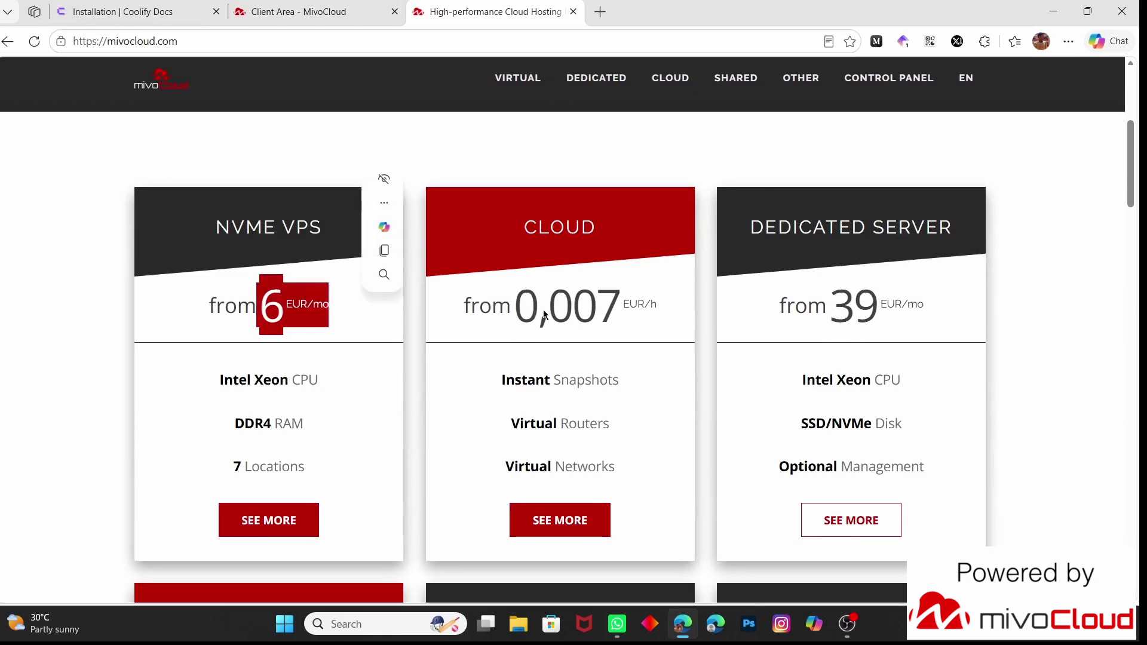
{"action": "left_click", "coordinate": [562, 306]}
{"action": "left_click_drag", "start_coordinate": [519, 296], "coordinate": [673, 301]}
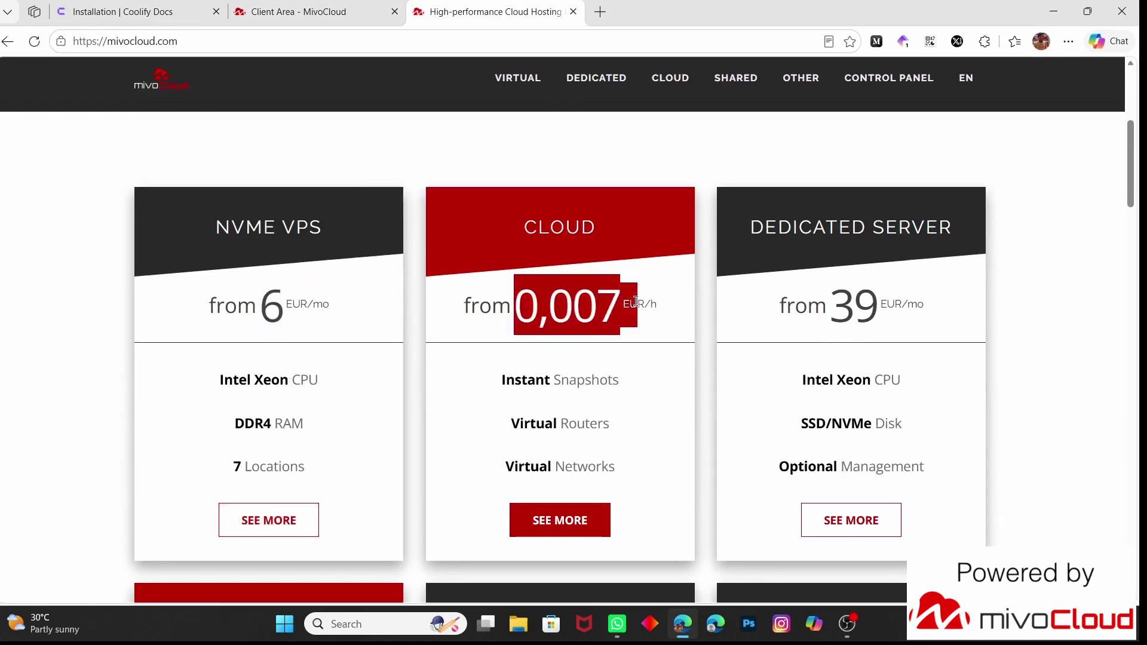
{"action": "left_click", "coordinate": [780, 314]}
{"action": "scroll", "coordinate": [780, 314], "scroll_direction": "down", "scroll_amount": 1}
{"action": "scroll", "coordinate": [779, 314], "scroll_direction": "down", "scroll_amount": 1}
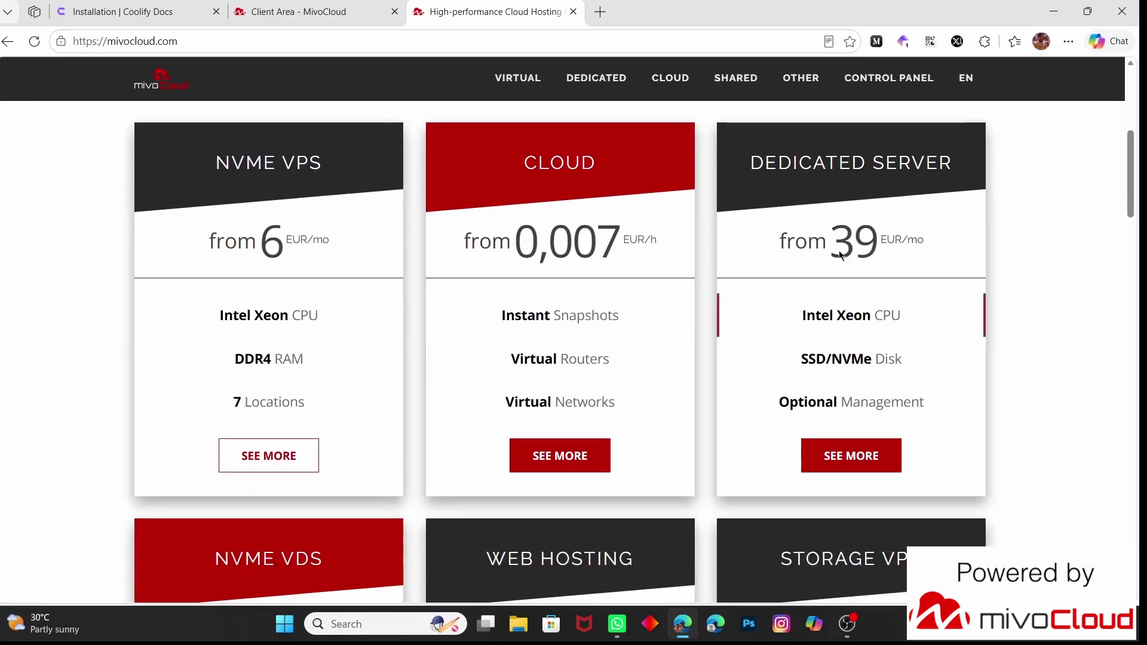
Review the Dedicated Server and Web Hosting offers (from 5 EUR/mo, unlimited domains)
{"action": "left_click_drag", "start_coordinate": [831, 245], "coordinate": [951, 256]}
{"action": "left_click", "coordinate": [736, 308]}
{"action": "scroll", "coordinate": [736, 308], "scroll_direction": "down", "scroll_amount": 5}
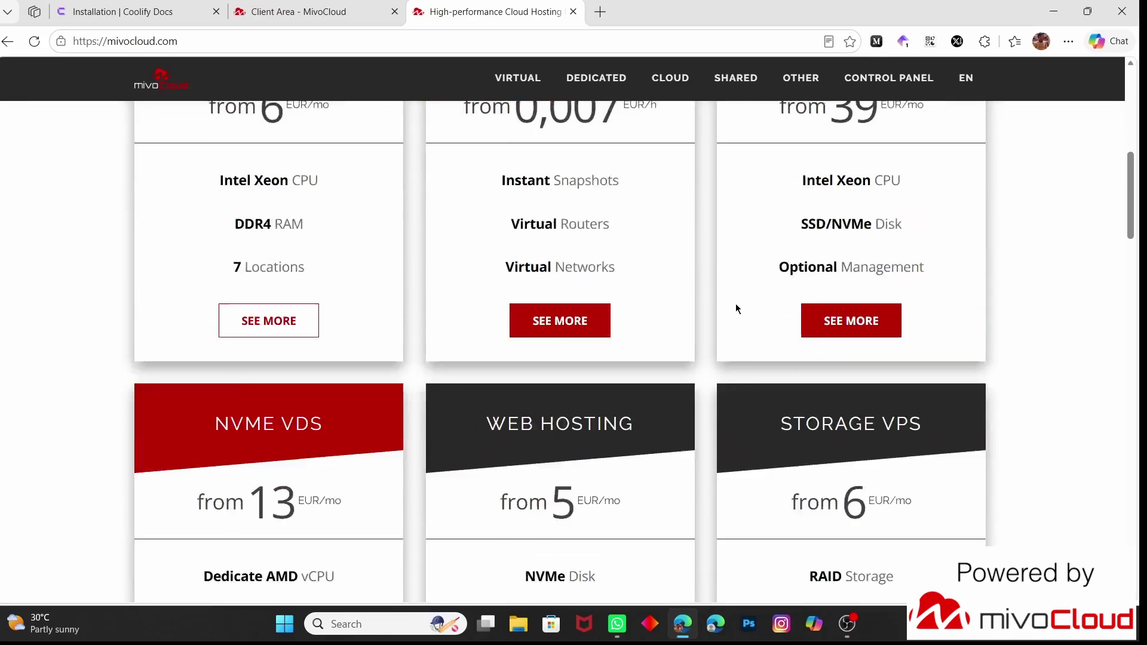
{"action": "left_click_drag", "start_coordinate": [485, 317], "coordinate": [661, 315]}
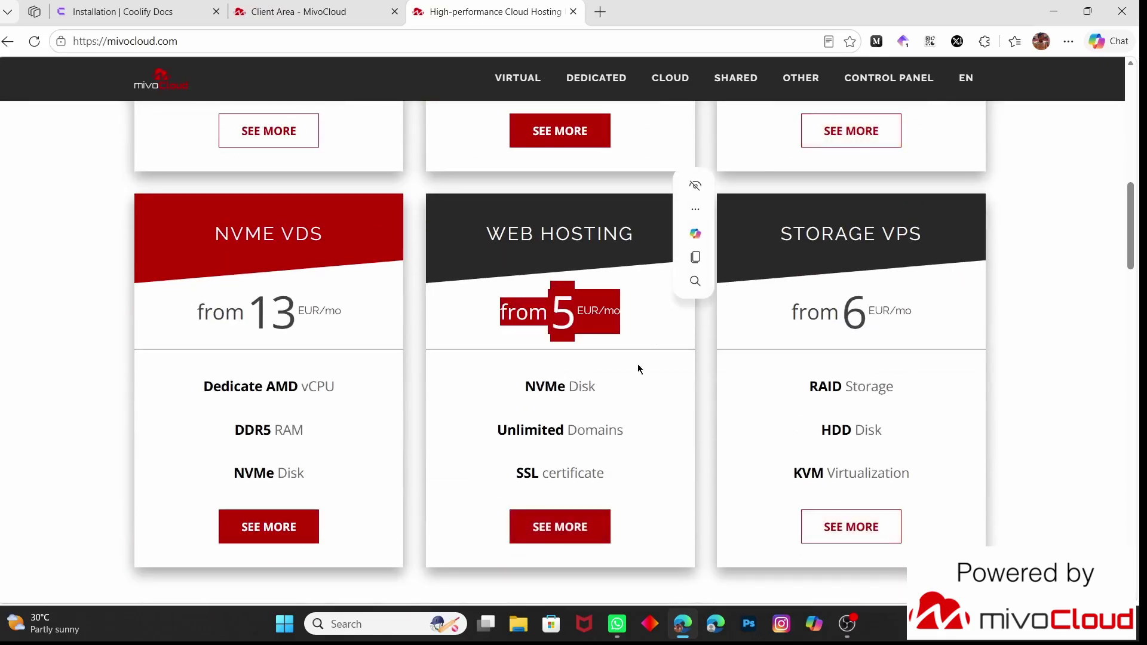
{"action": "left_click_drag", "start_coordinate": [626, 429], "coordinate": [519, 439]}
{"action": "scroll", "coordinate": [520, 440], "scroll_direction": "down", "scroll_amount": 3}
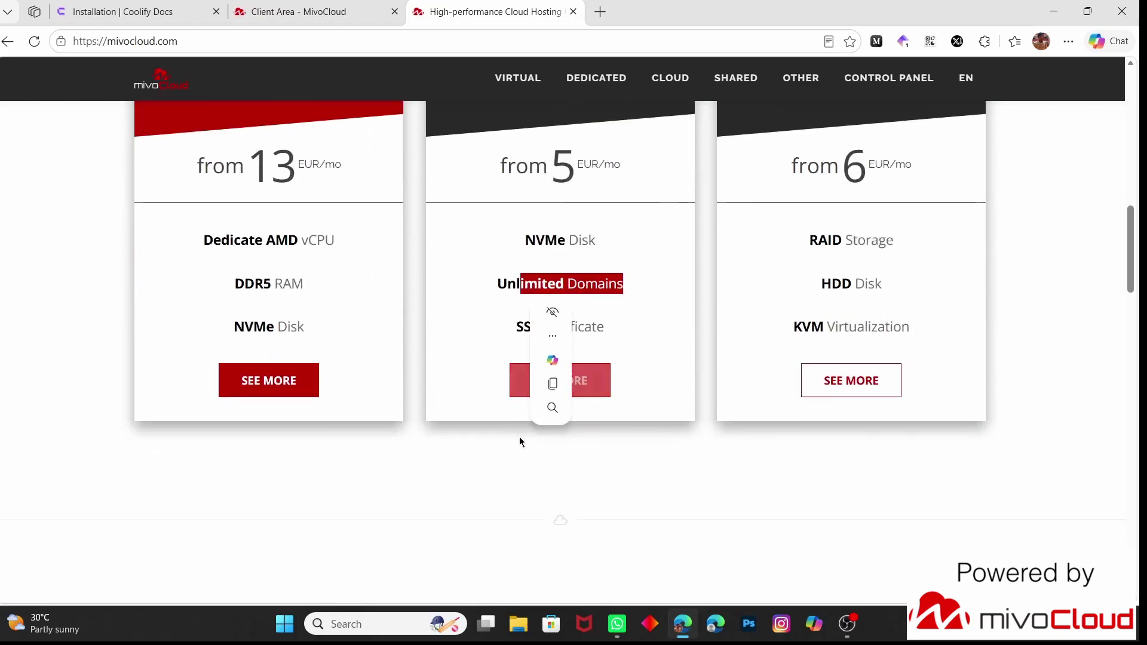
{"action": "left_click", "coordinate": [482, 448]}
{"action": "scroll", "coordinate": [482, 448], "scroll_direction": "down", "scroll_amount": 9}
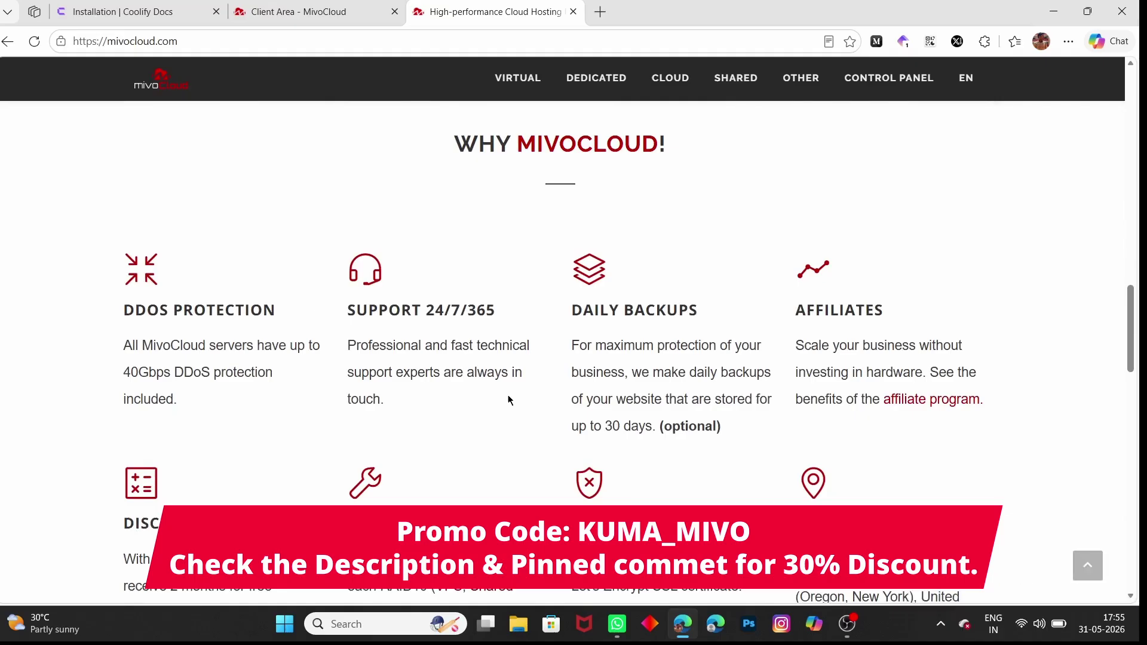
In the Client Area, open the S2 VPS details and select its IPv4 address for copying
{"action": "left_click", "coordinate": [310, 15]}
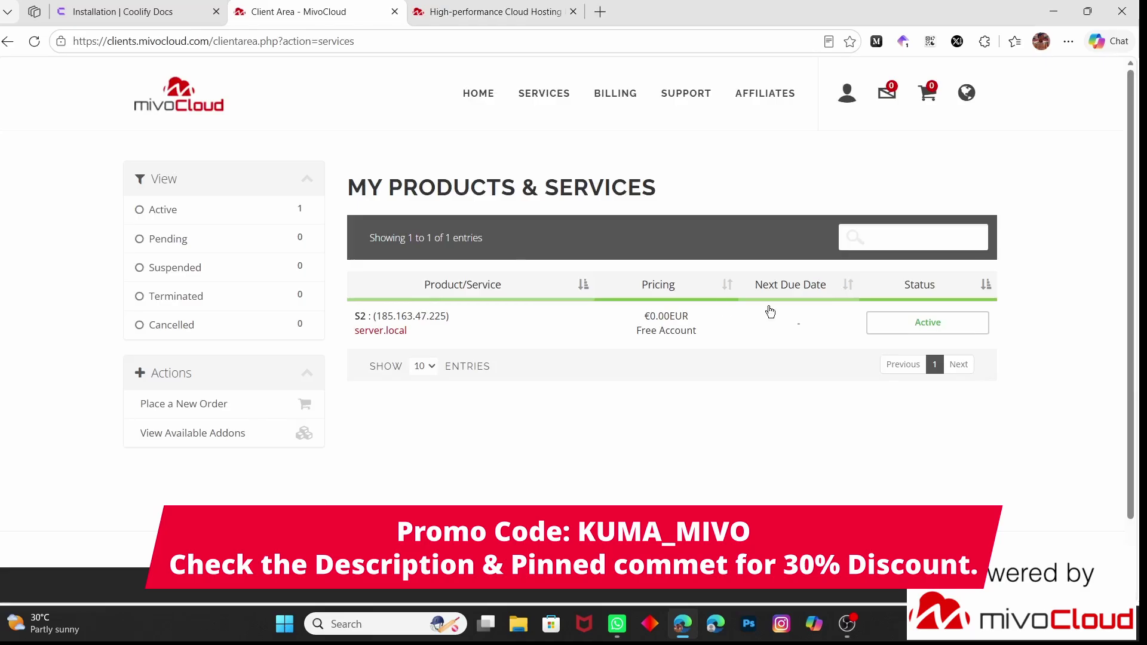
{"action": "left_click", "coordinate": [873, 330]}
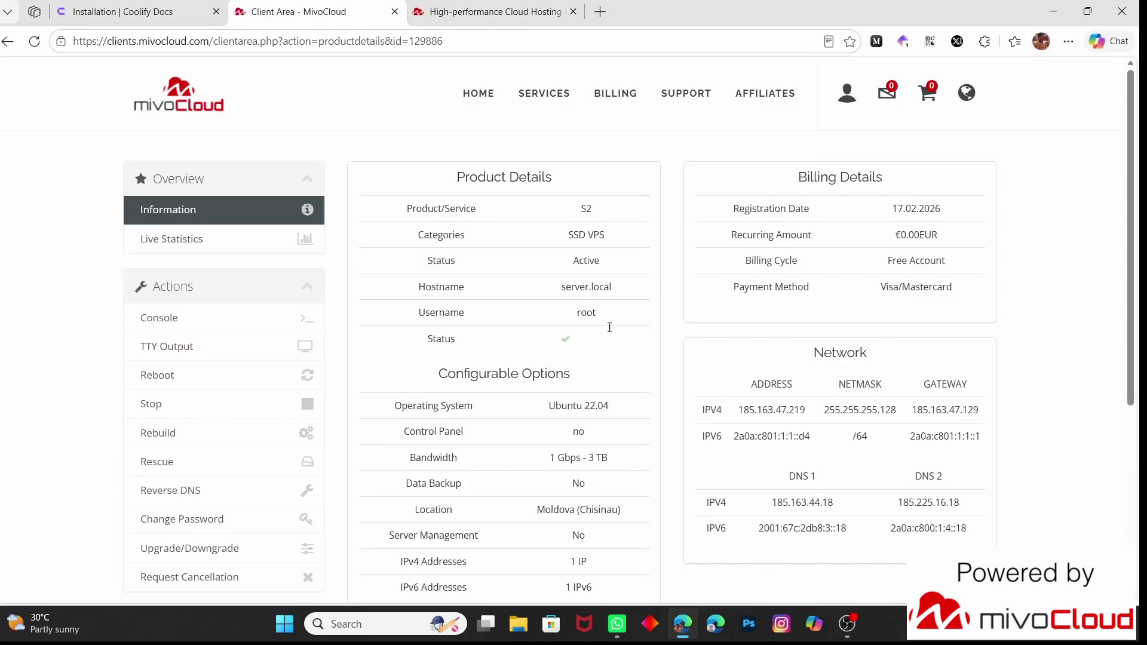
{"action": "left_click_drag", "start_coordinate": [740, 410], "coordinate": [814, 420]}
{"action": "key", "text": "ctrl+c"}
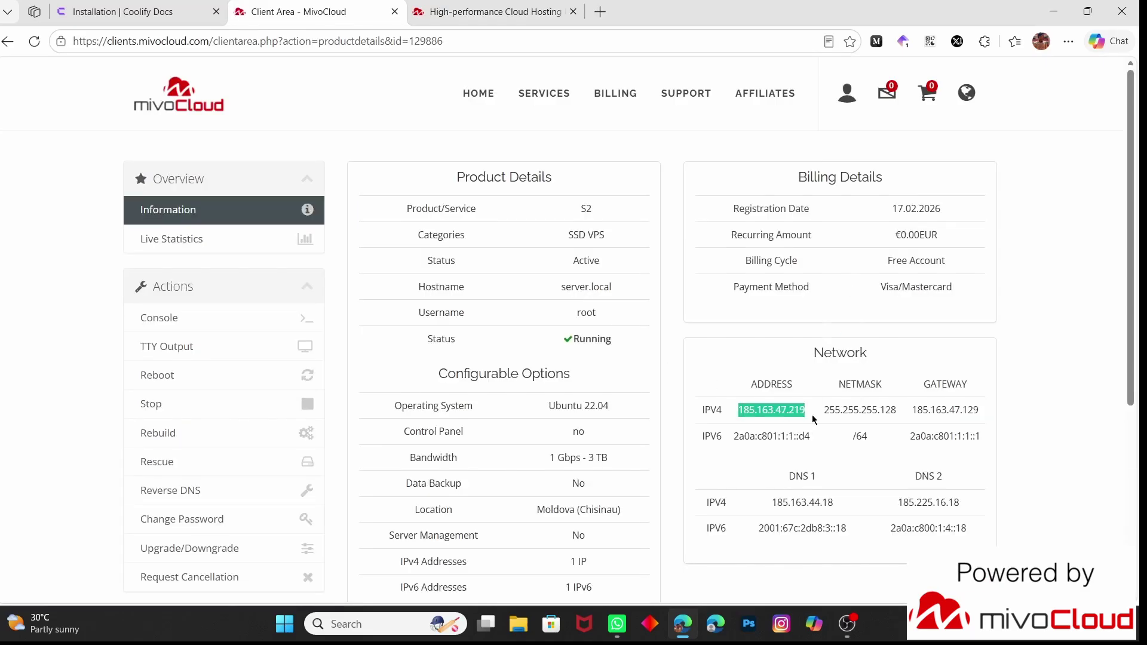
Open Command Prompt and SSH into the server as root using the copied IP address
{"action": "key", "text": "super+r"}
{"action": "type", "text": "cmd"}
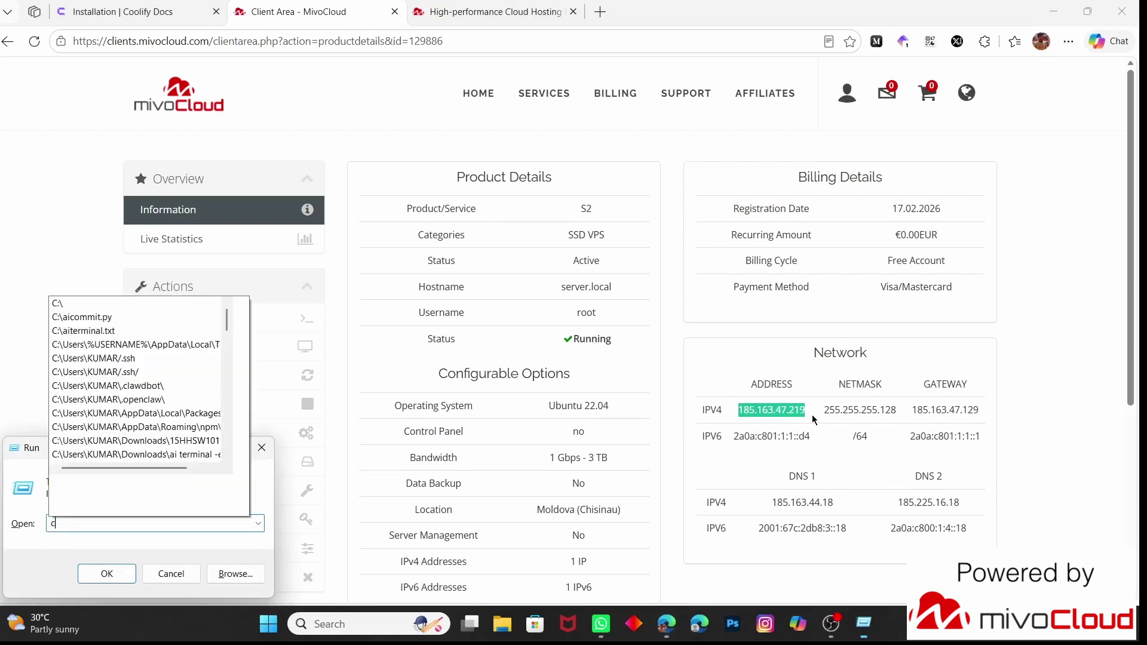
{"action": "key", "text": "Return"}
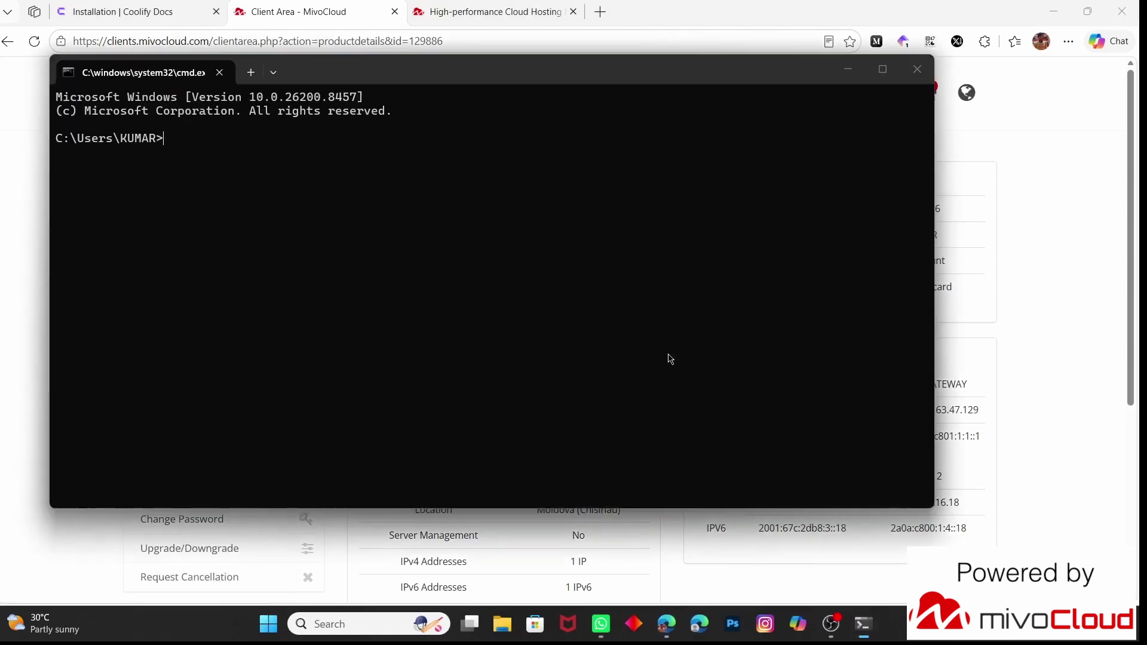
{"action": "type", "text": "ssh roo"}
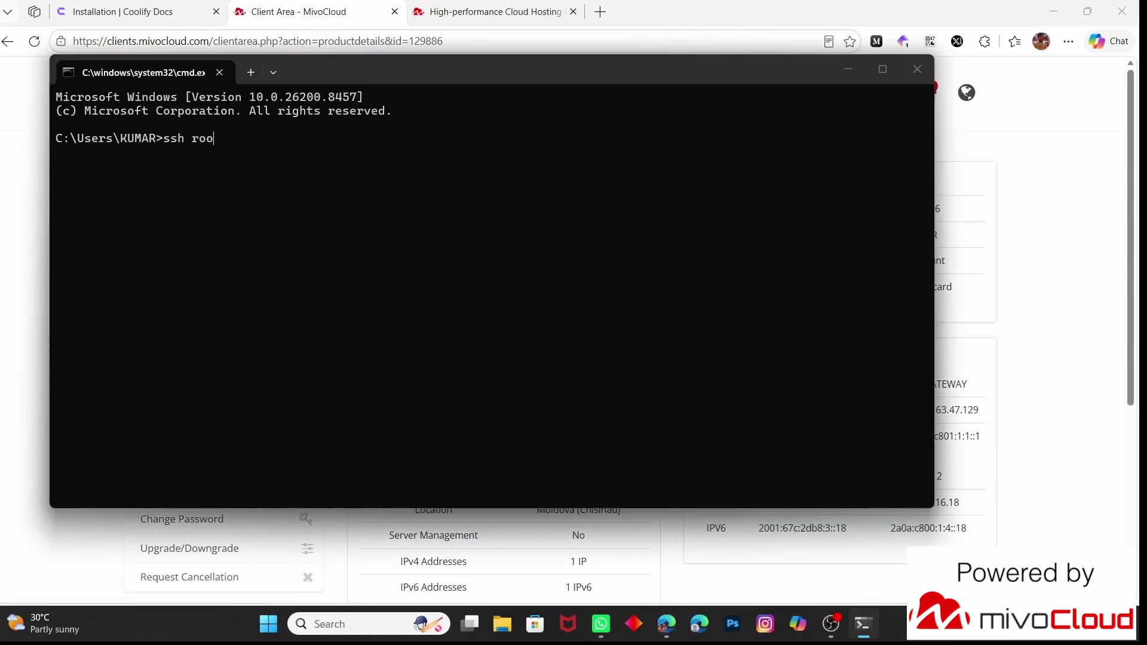
{"action": "type", "text": "t@"}
{"action": "key", "text": "ctrl+v"}
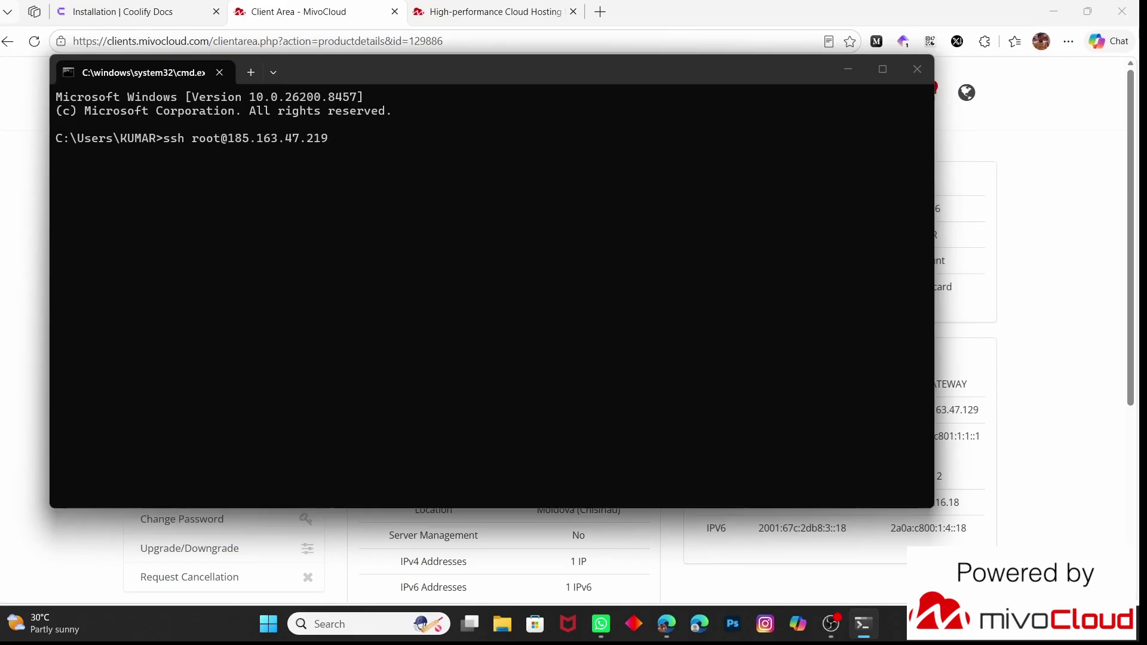
{"action": "key", "text": "Return"}
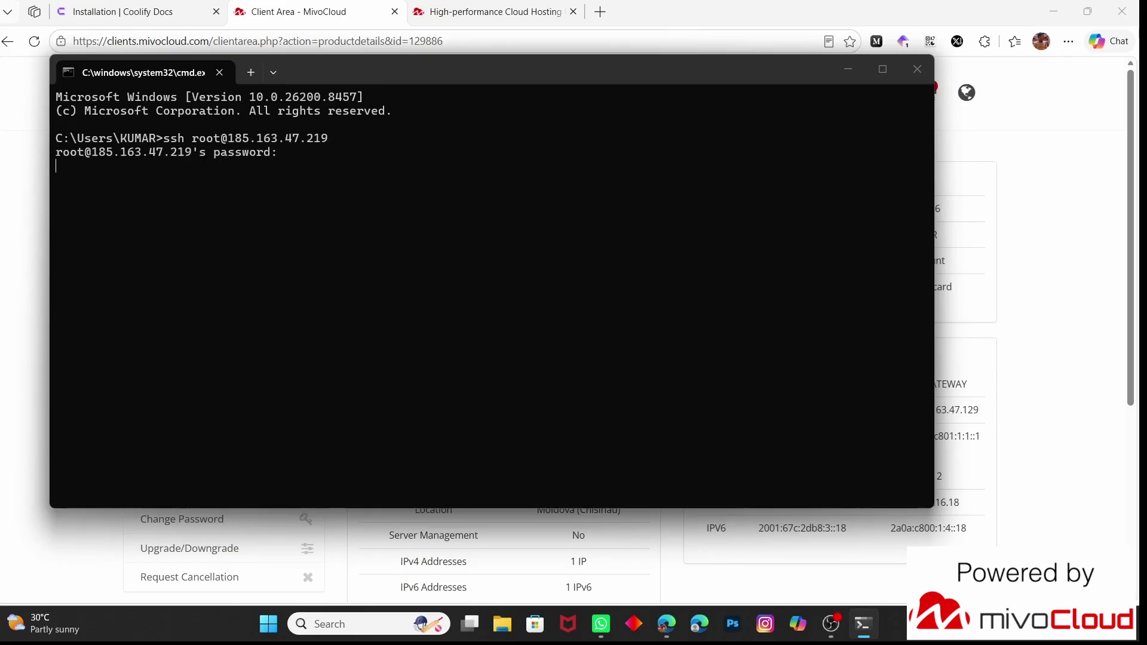
{"action": "key", "text": "Return"}
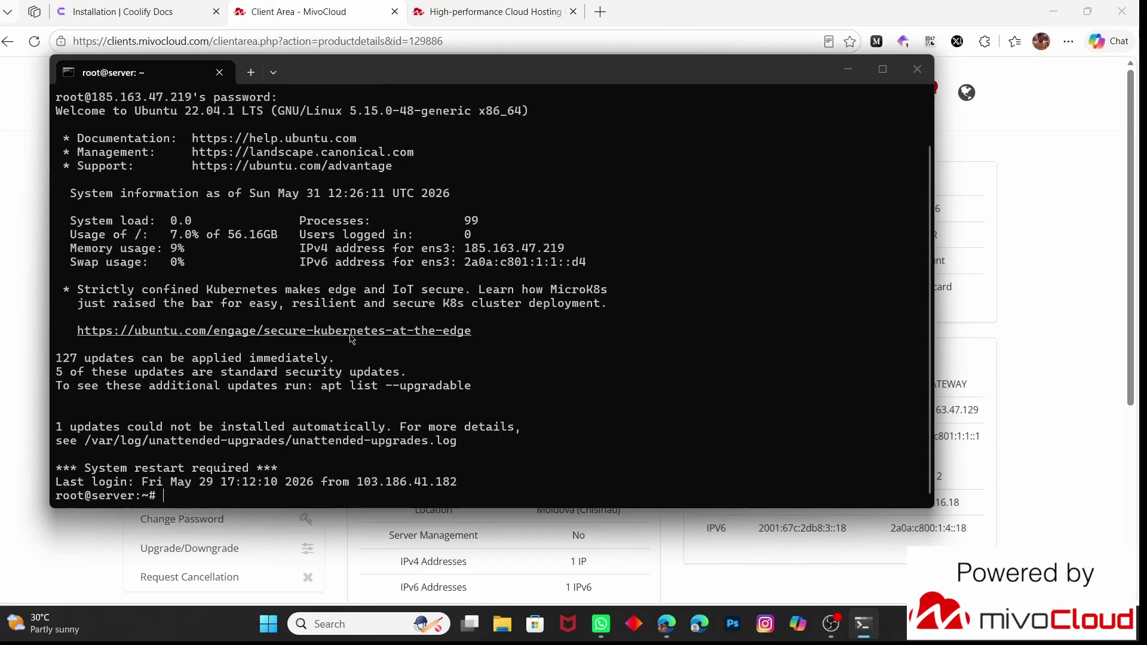
Clear the screen, run apt update, and start apt upgrade of the 117 packages
{"action": "type", "text": "clear"}
{"action": "key", "text": "Return"}
{"action": "type", "text": "apt "}
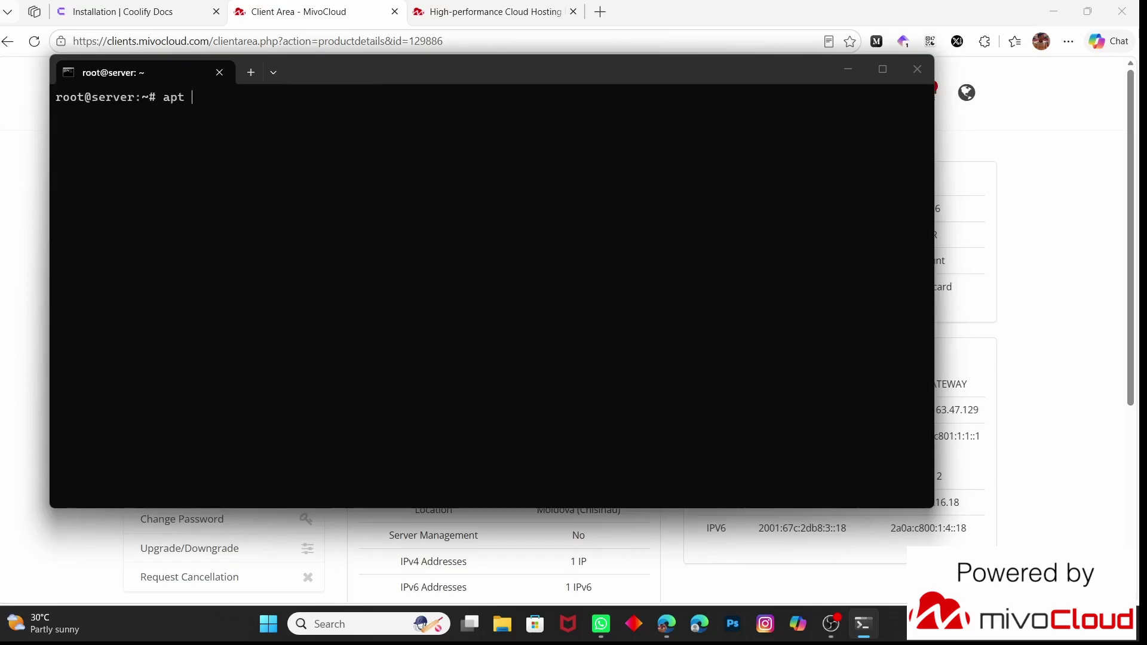
{"action": "type", "text": "update"}
{"action": "key", "text": "Return"}
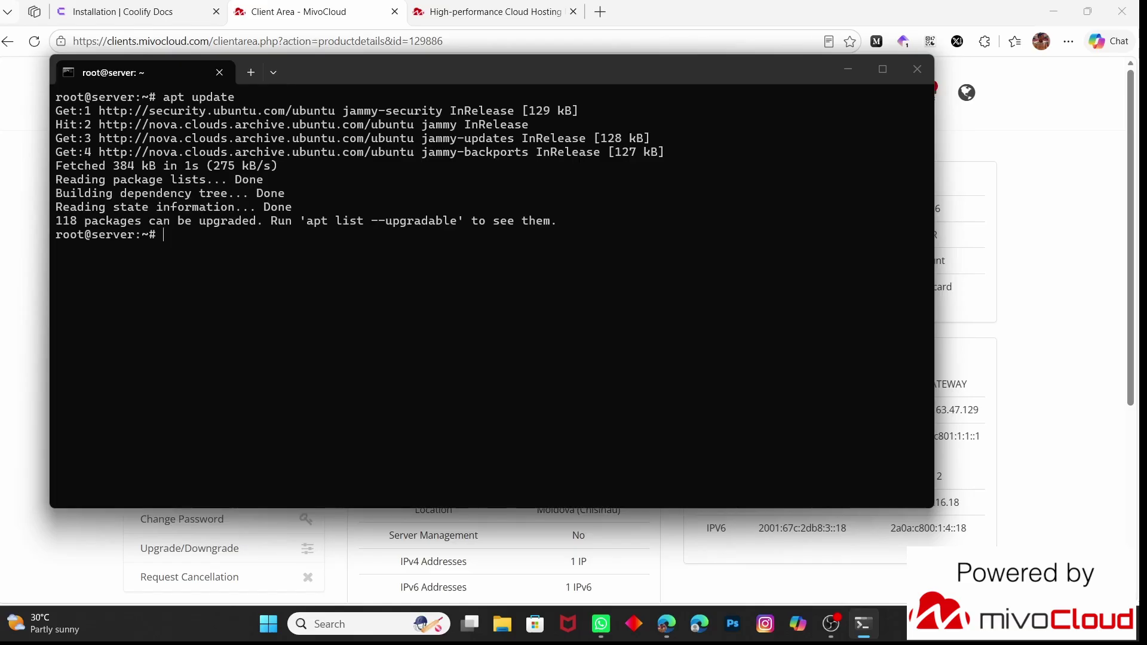
{"action": "type", "text": "apt upgrade"}
{"action": "key", "text": "Return"}
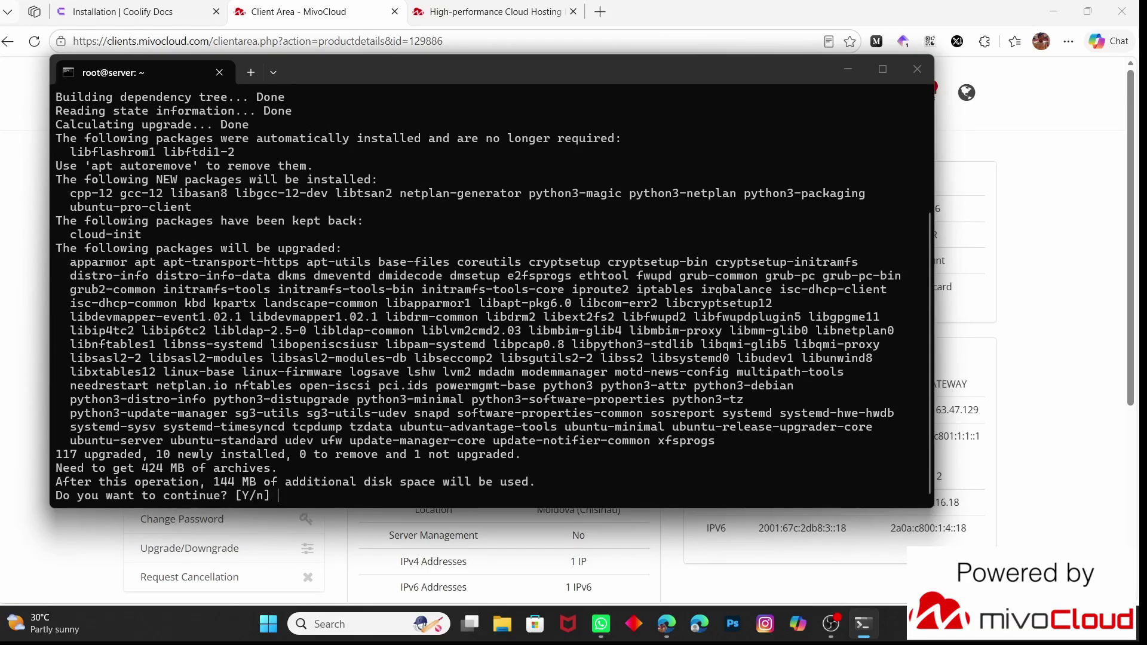
{"action": "key", "text": "Return"}
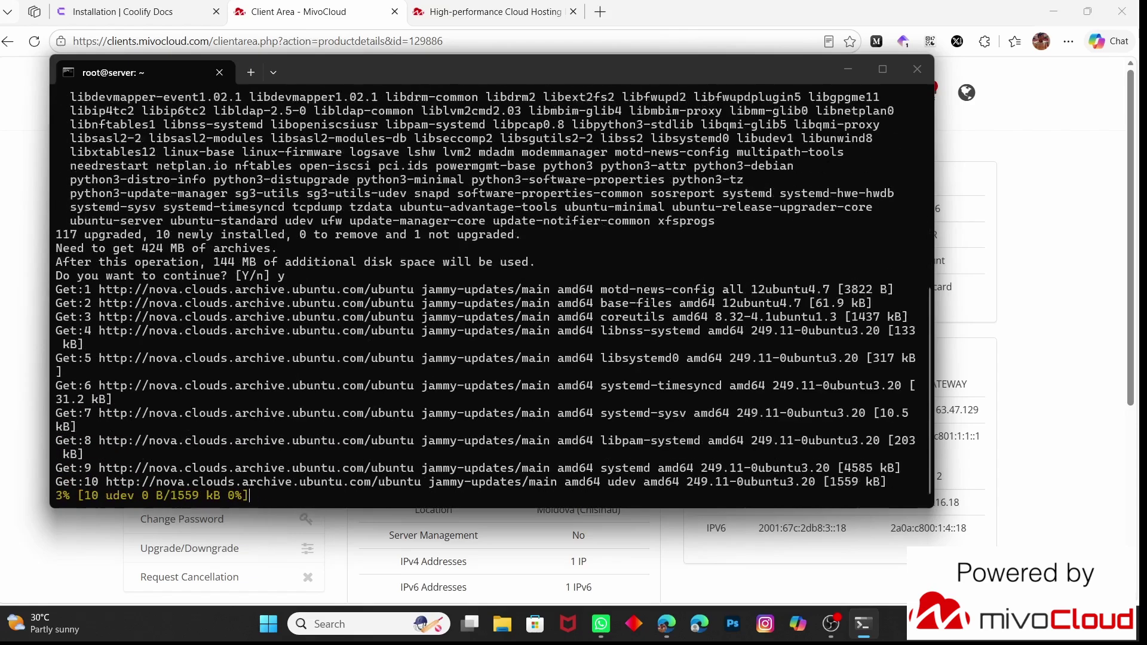
{"action": "left_click", "coordinate": [179, 2]}
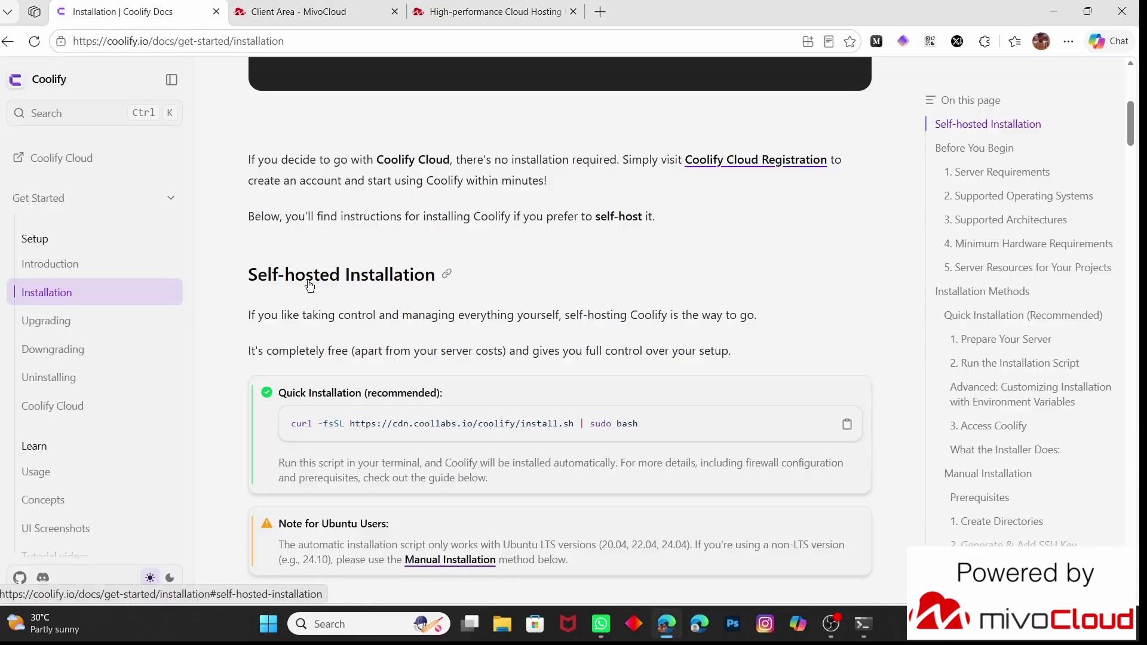
Read the Before You Begin server, OS and hardware requirements, then return to the terminal
{"action": "scroll", "coordinate": [309, 285], "scroll_direction": "down", "scroll_amount": 1}
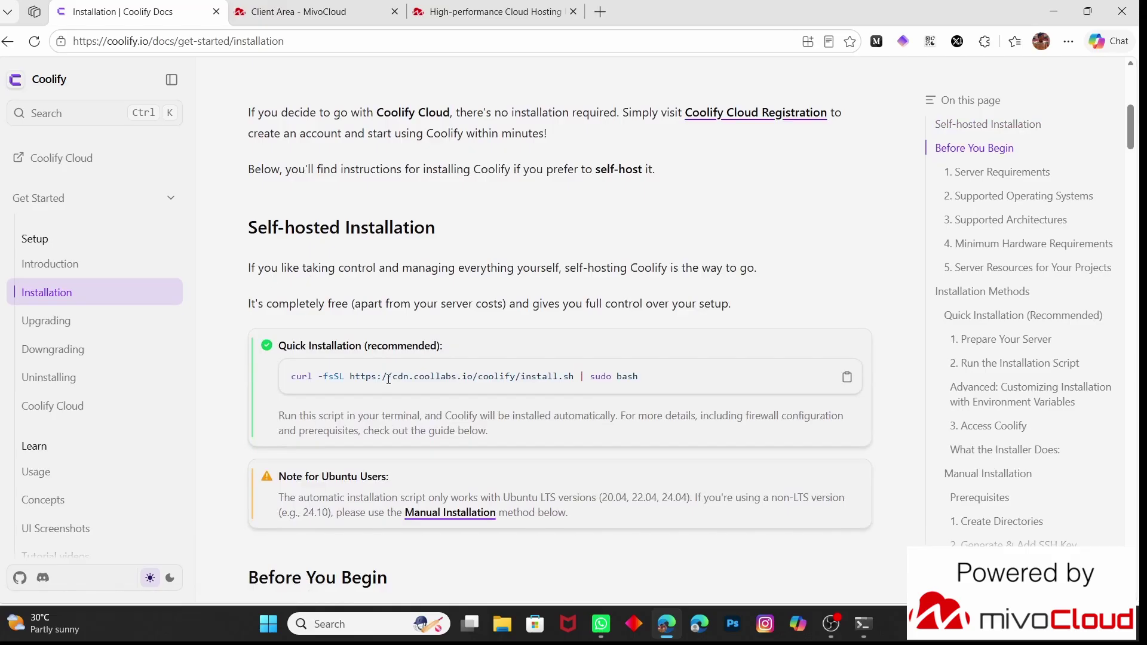
{"action": "scroll", "coordinate": [389, 379], "scroll_direction": "down", "scroll_amount": 2}
{"action": "scroll", "coordinate": [360, 292], "scroll_direction": "down", "scroll_amount": 5}
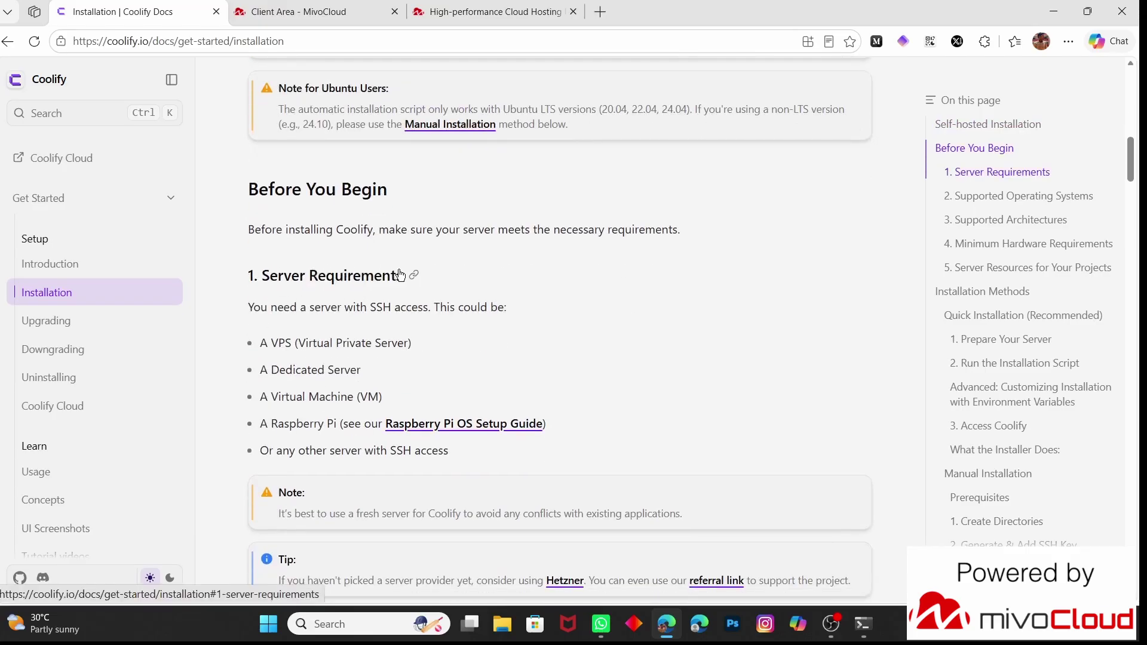
{"action": "scroll", "coordinate": [324, 364], "scroll_direction": "down", "scroll_amount": 1}
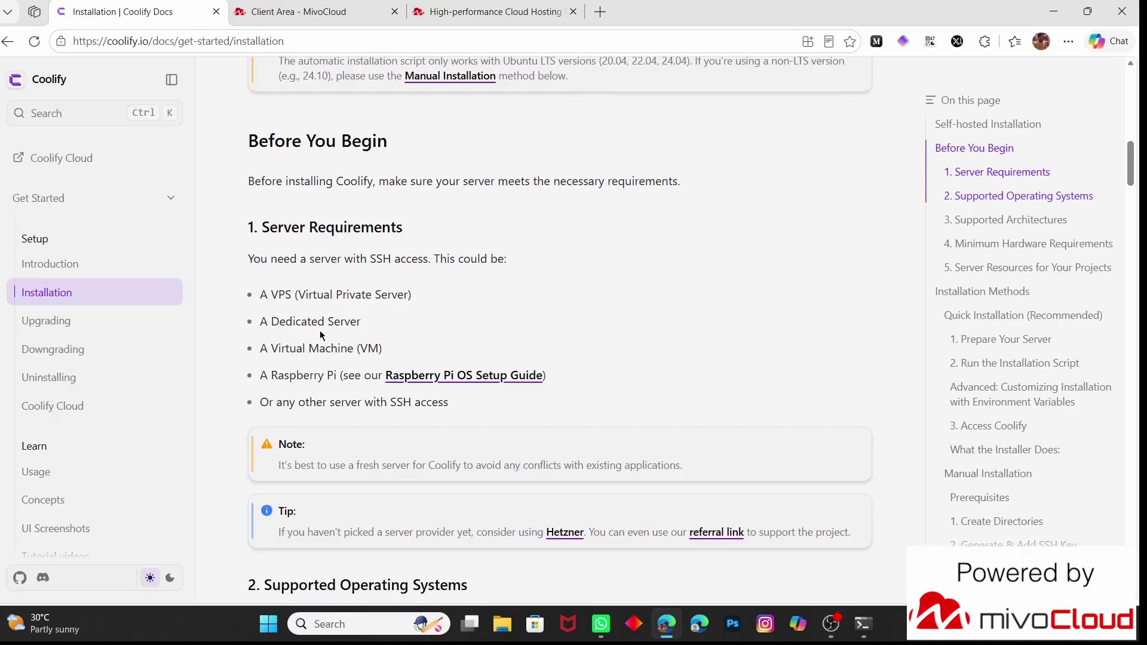
{"action": "scroll", "coordinate": [320, 334], "scroll_direction": "down", "scroll_amount": 5}
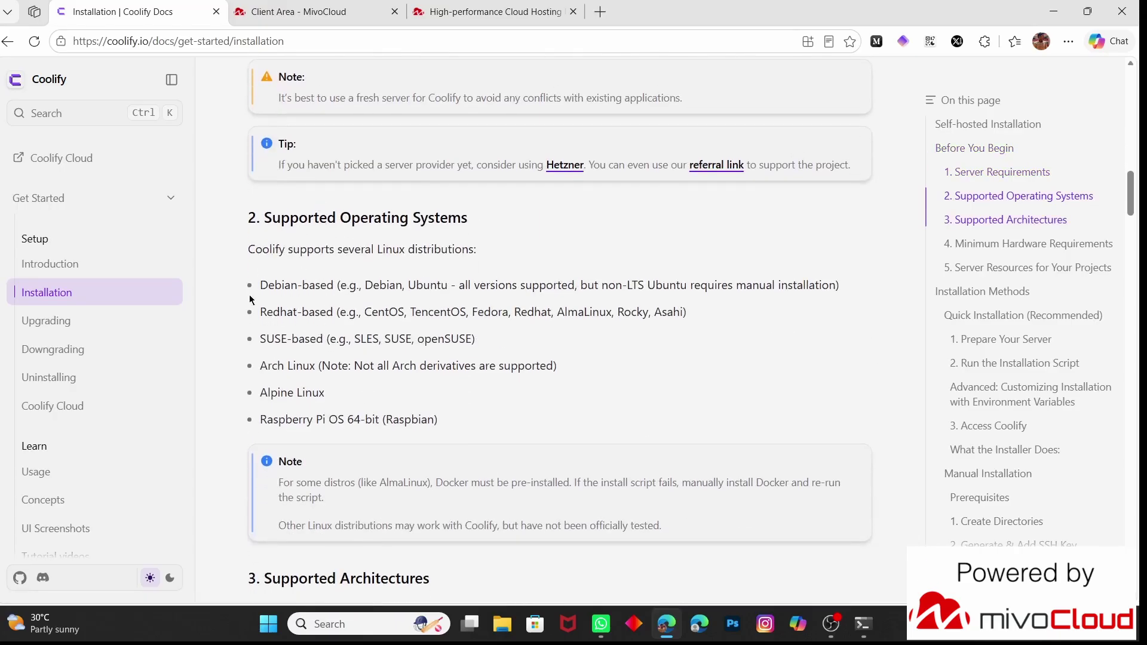
{"action": "scroll", "coordinate": [289, 310], "scroll_direction": "down", "scroll_amount": 8}
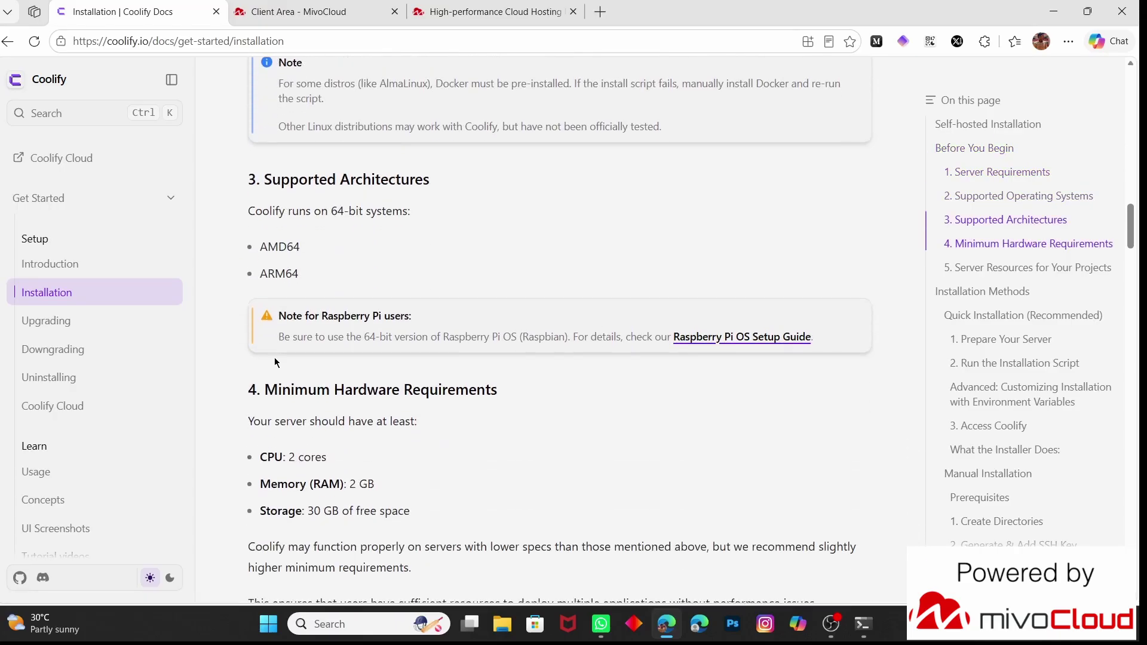
{"action": "scroll", "coordinate": [406, 347], "scroll_direction": "down", "scroll_amount": 4}
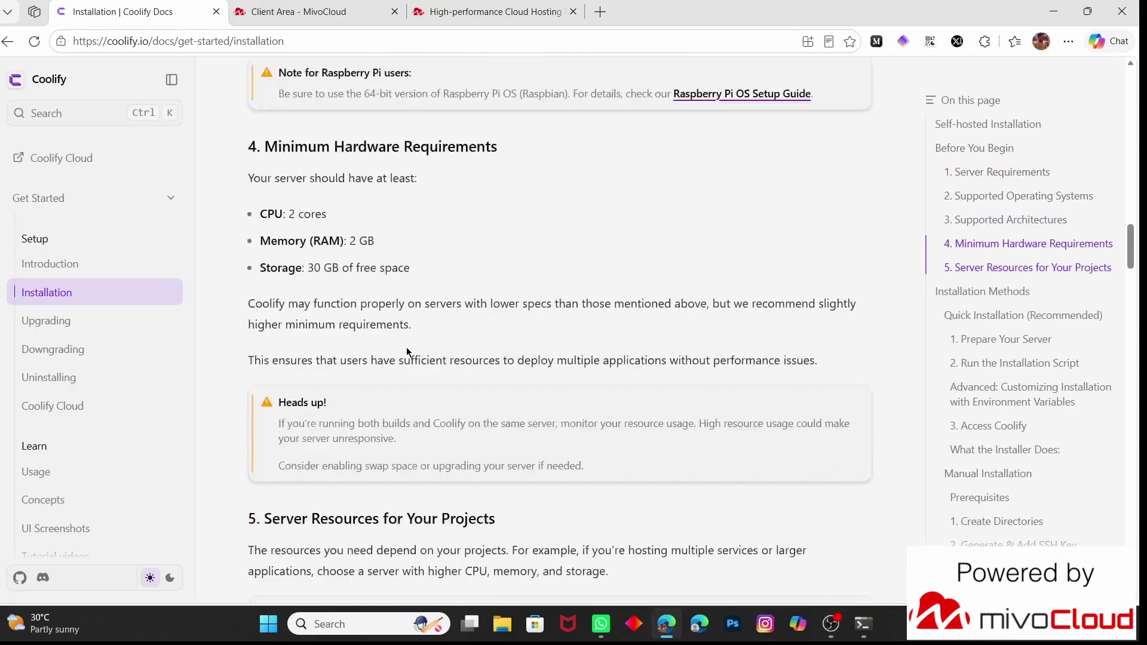
{"action": "scroll", "coordinate": [407, 350], "scroll_direction": "up", "scroll_amount": 1}
{"action": "scroll", "coordinate": [406, 349], "scroll_direction": "down", "scroll_amount": 2}
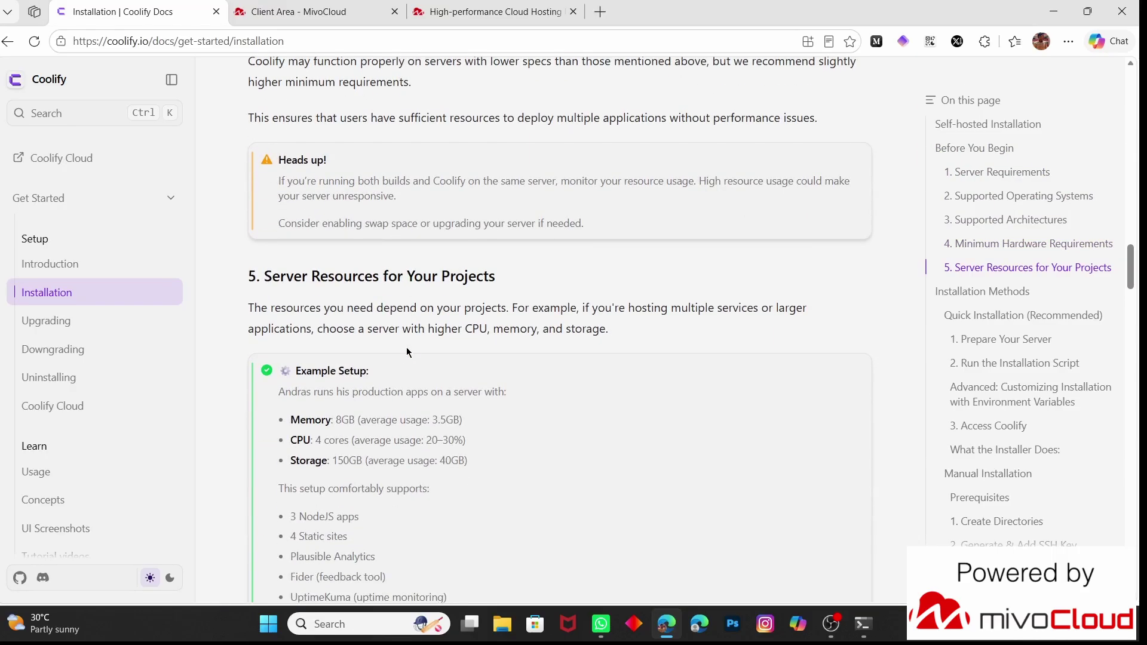
{"action": "scroll", "coordinate": [412, 323], "scroll_direction": "up", "scroll_amount": 20}
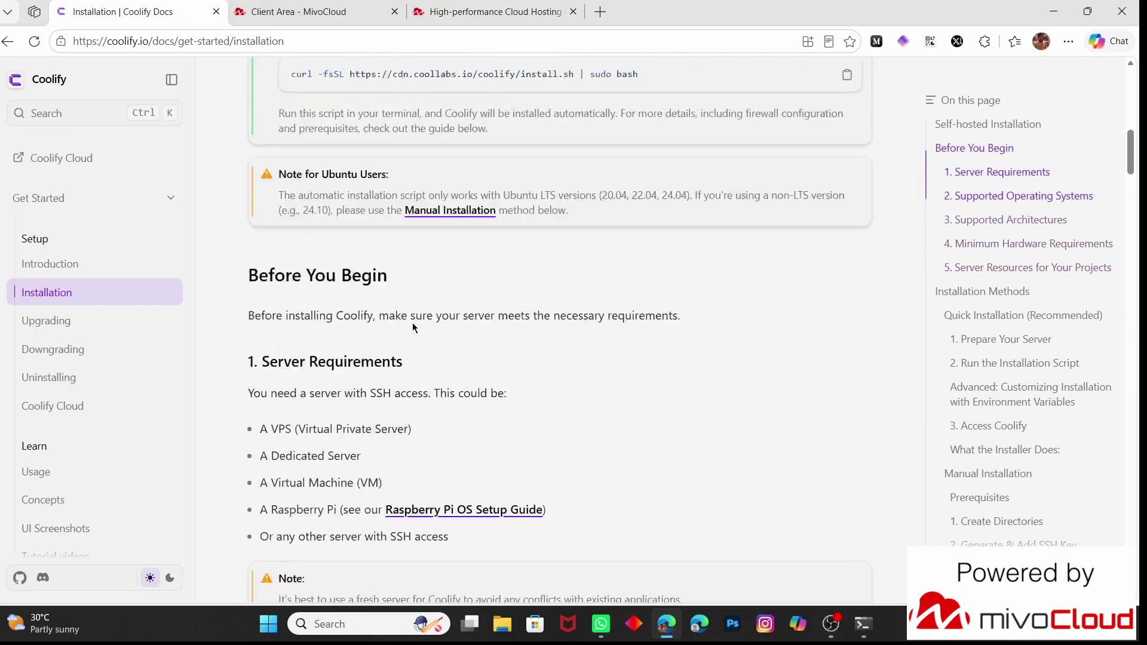
{"action": "scroll", "coordinate": [413, 323], "scroll_direction": "up", "scroll_amount": 4}
{"action": "scroll", "coordinate": [414, 328], "scroll_direction": "down", "scroll_amount": 2}
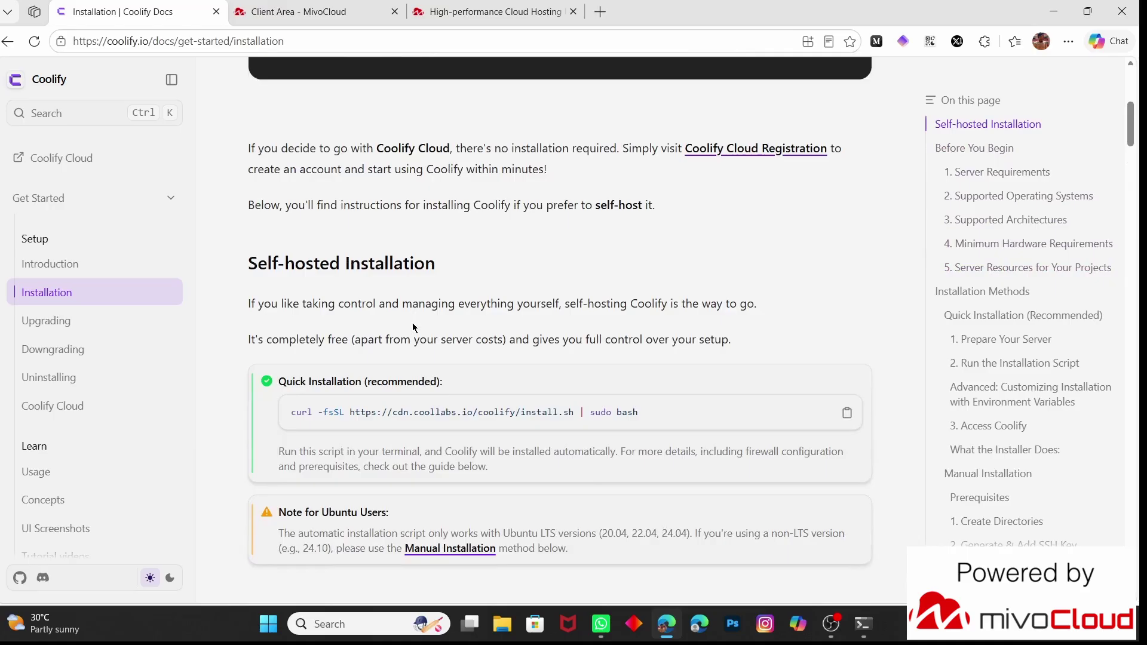
{"action": "left_click", "coordinate": [864, 624]}
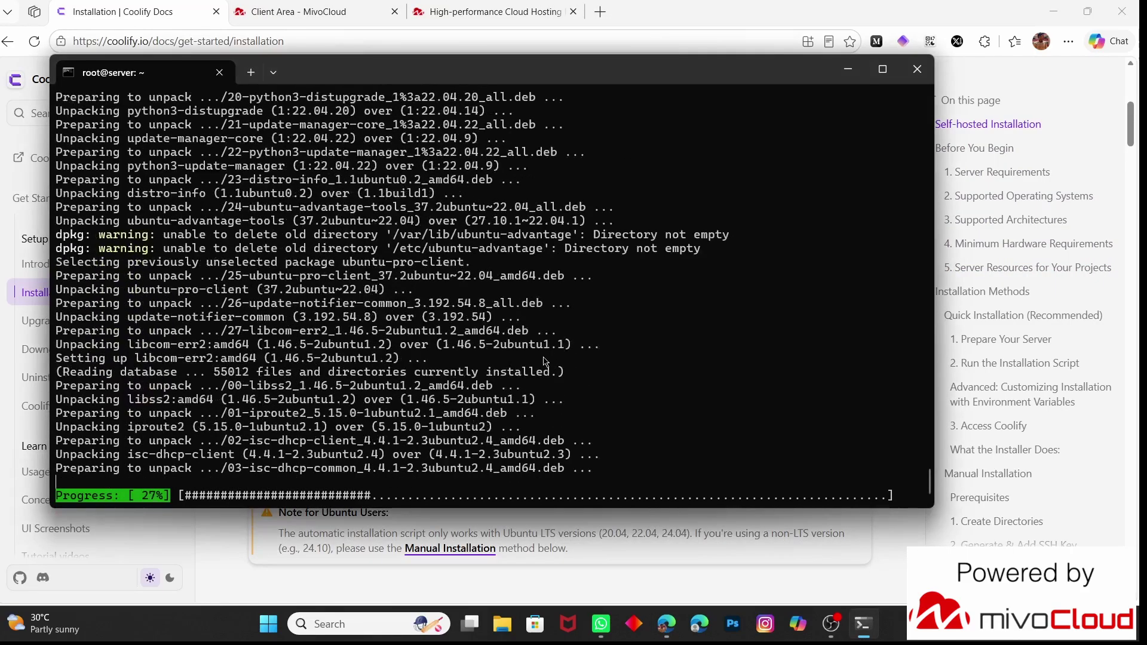
Once the upgrade finishes, erase the stray input and clear the terminal screen
{"action": "key", "text": "Escape"}
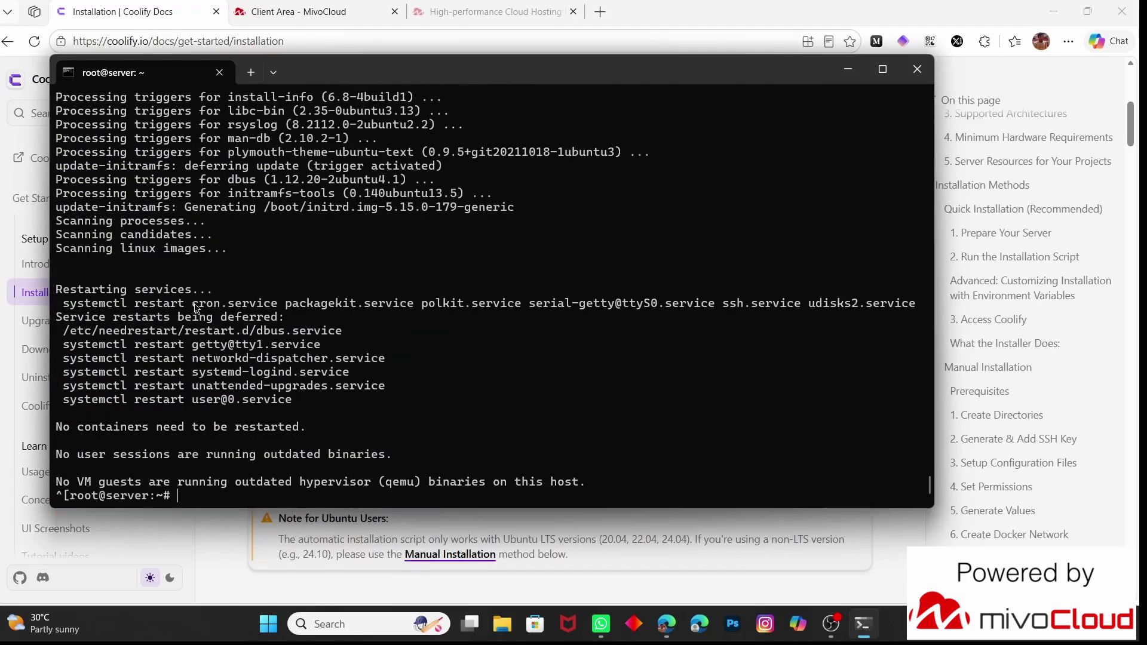
{"action": "key", "text": "BackSpace"}
{"action": "key", "text": "BackSpace"}
{"action": "type", "text": "clear"}
{"action": "key", "text": "Return"}
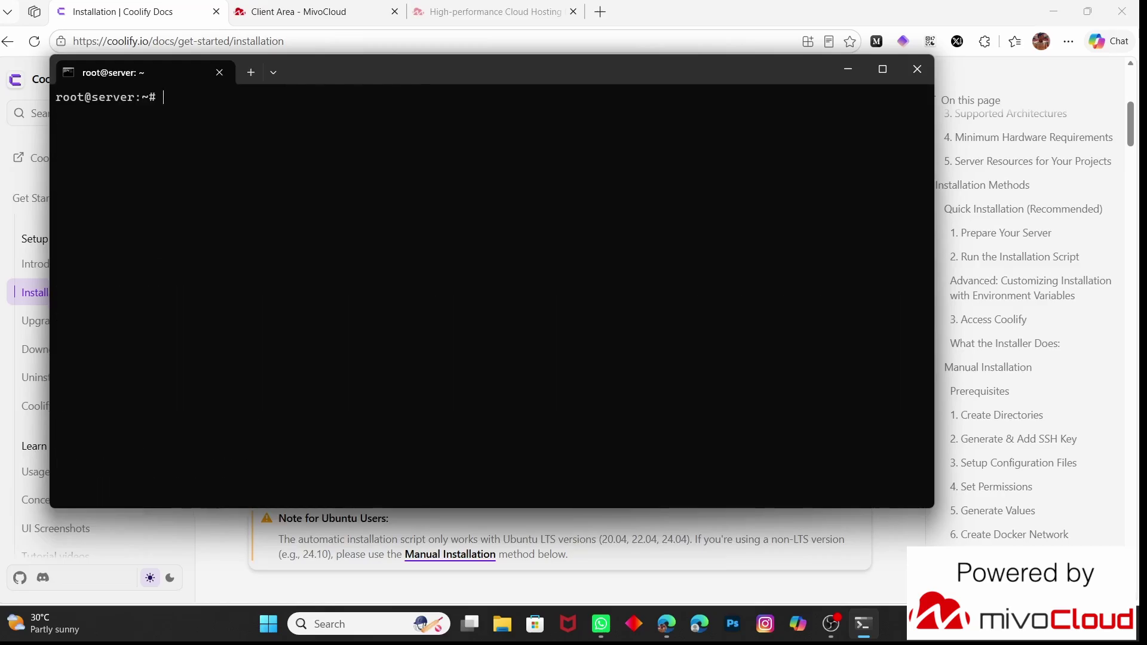
Run free -h and lscpu to confirm 3.8Gi memory and 2 x86_64 CPUs, then clear
{"action": "type", "text": "free -h"}
{"action": "key", "text": "Return"}
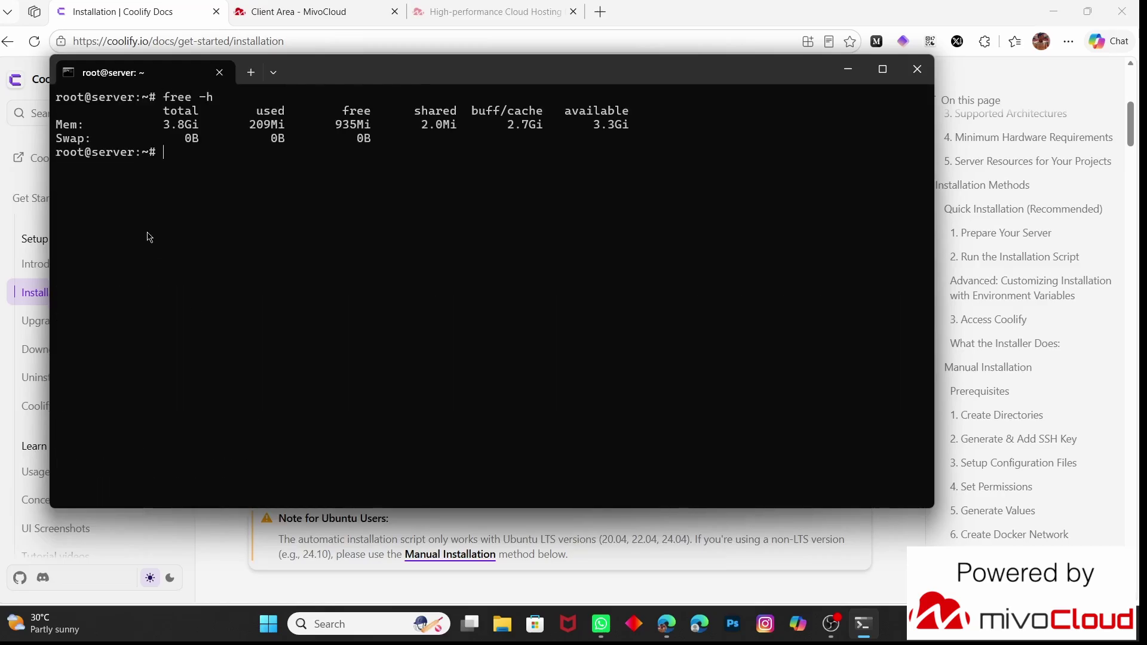
{"action": "type", "text": "clscpu"}
{"action": "key", "text": "Return"}
{"action": "scroll", "coordinate": [179, 251], "scroll_direction": "up", "scroll_amount": 5}
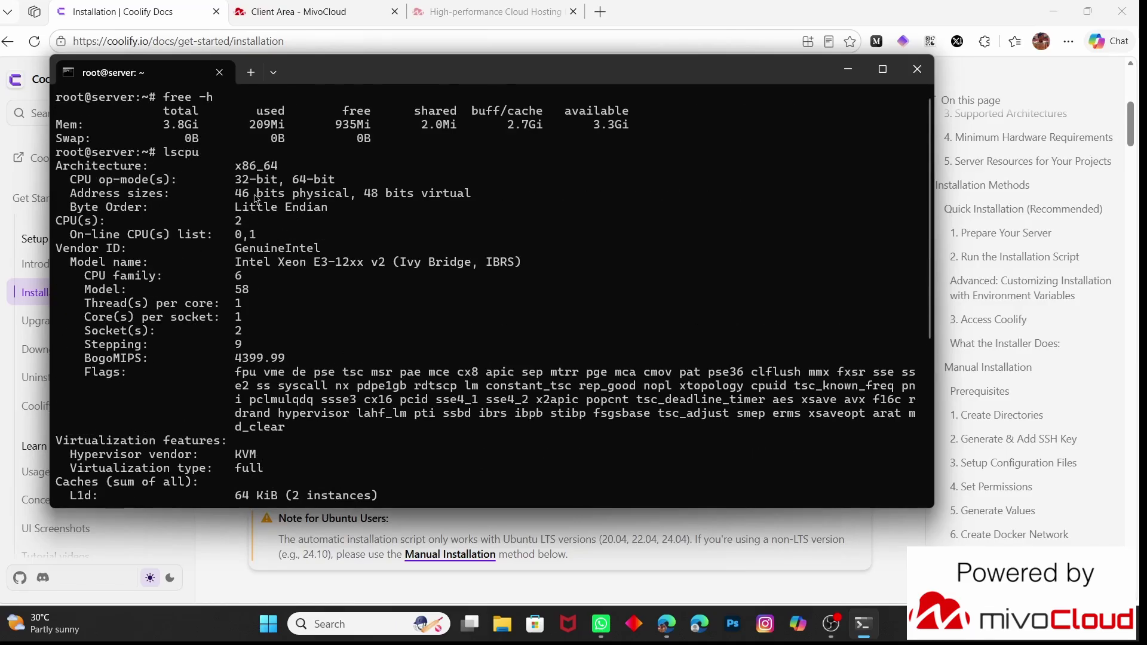
{"action": "scroll", "coordinate": [262, 206], "scroll_direction": "down", "scroll_amount": 4}
{"action": "scroll", "coordinate": [263, 206], "scroll_direction": "down", "scroll_amount": 2}
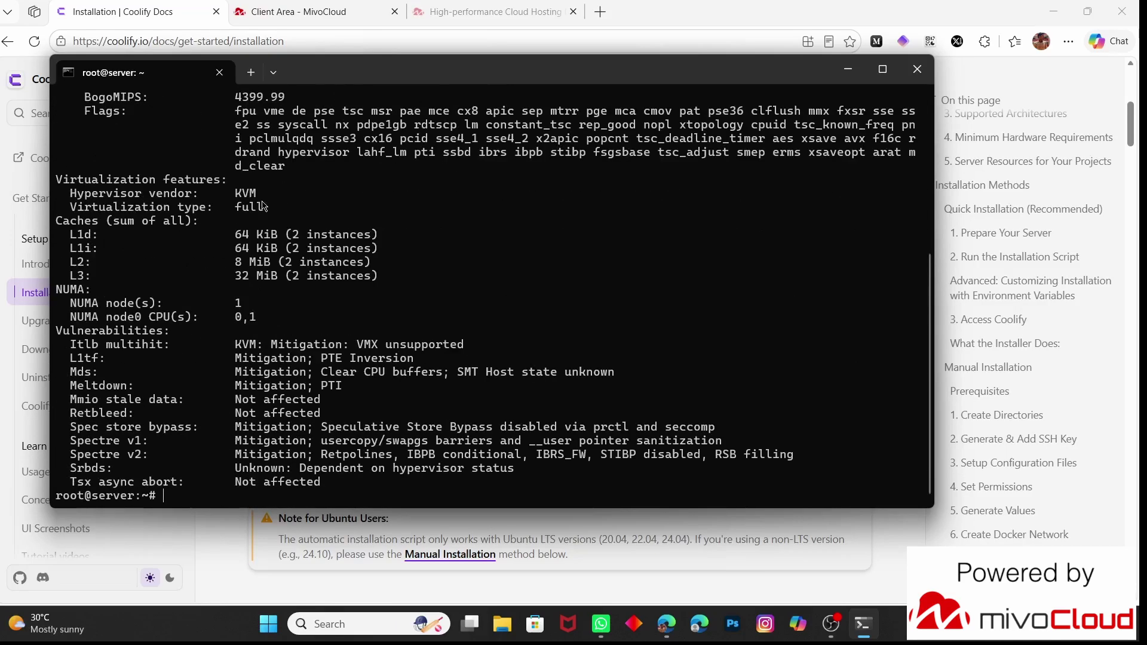
{"action": "type", "text": "clear"}
{"action": "key", "text": "Return"}
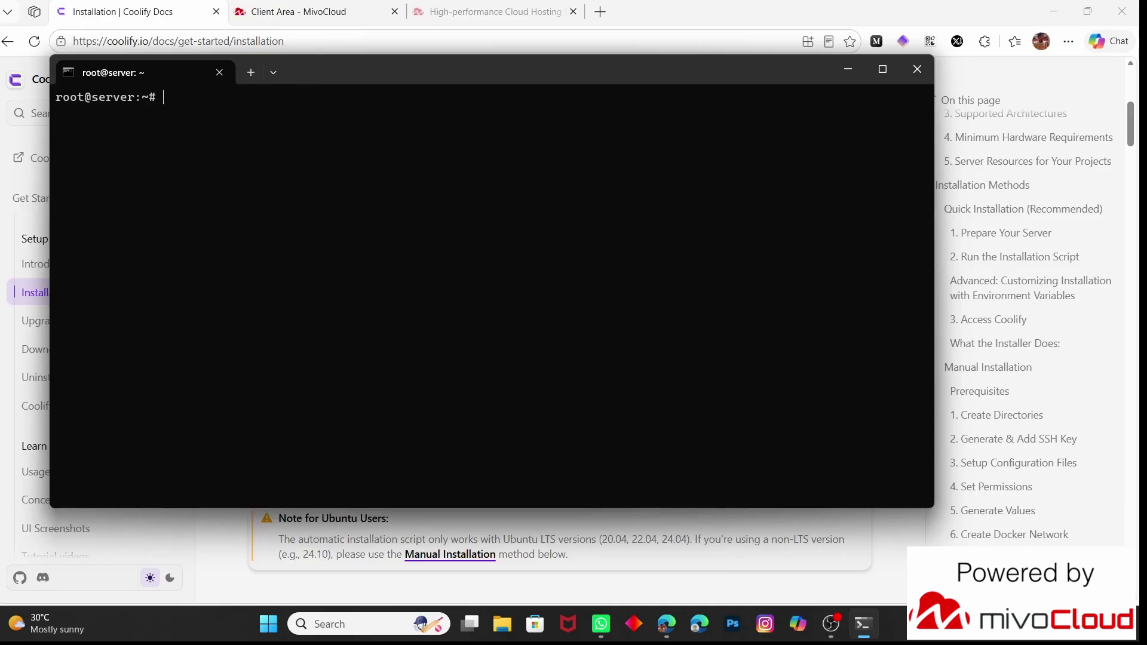
Install the docker.io package with apt, confirming with y, then clear the screen
{"action": "type", "text": "apt isntall docker"}
{"action": "key", "text": "BackSpace"}
{"action": "key", "text": "BackSpace"}
{"action": "key", "text": "BackSpace"}
{"action": "key", "text": "BackSpace"}
{"action": "key", "text": "BackSpace"}
{"action": "key", "text": "BackSpace"}
{"action": "key", "text": "BackSpace"}
{"action": "key", "text": "BackSpace"}
{"action": "key", "text": "BackSpace"}
{"action": "key", "text": "BackSpace"}
{"action": "key", "text": "BackSpace"}
{"action": "key", "text": "BackSpace"}
{"action": "type", "text": "nstall docker.io"}
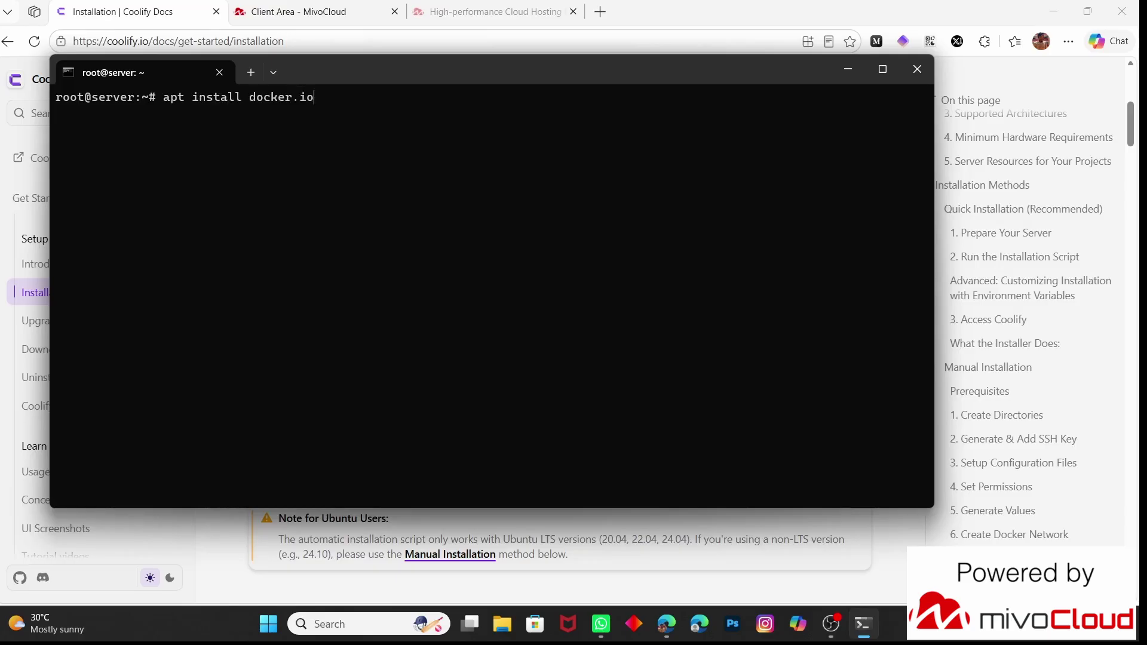
{"action": "key", "text": "Return"}
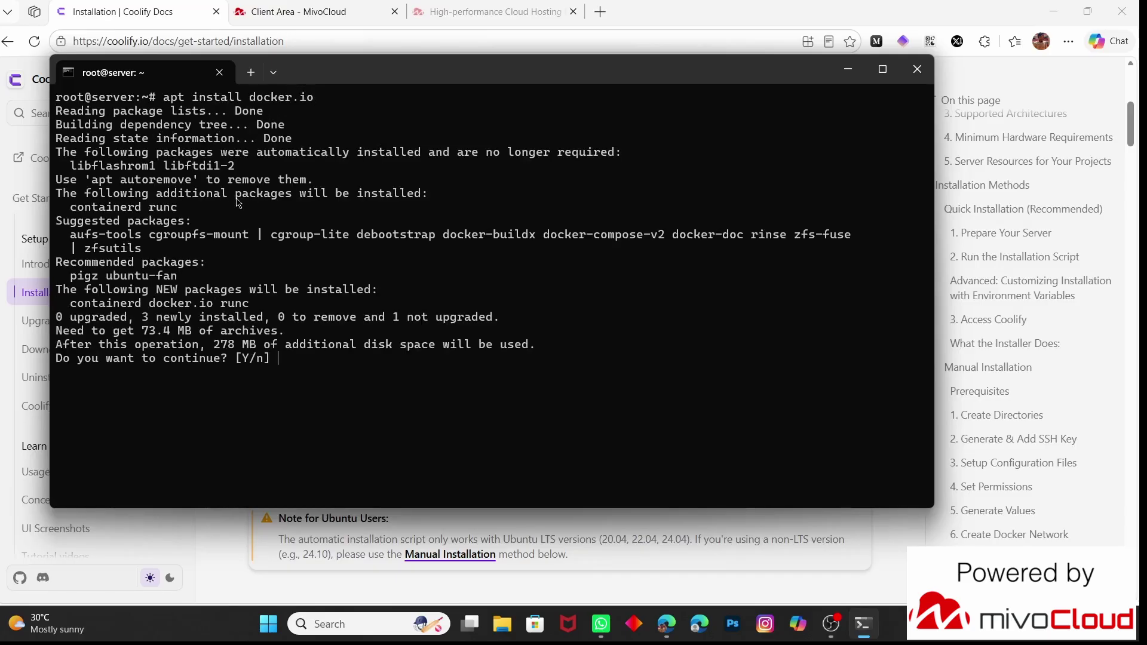
{"action": "type", "text": "y"}
{"action": "key", "text": "Return"}
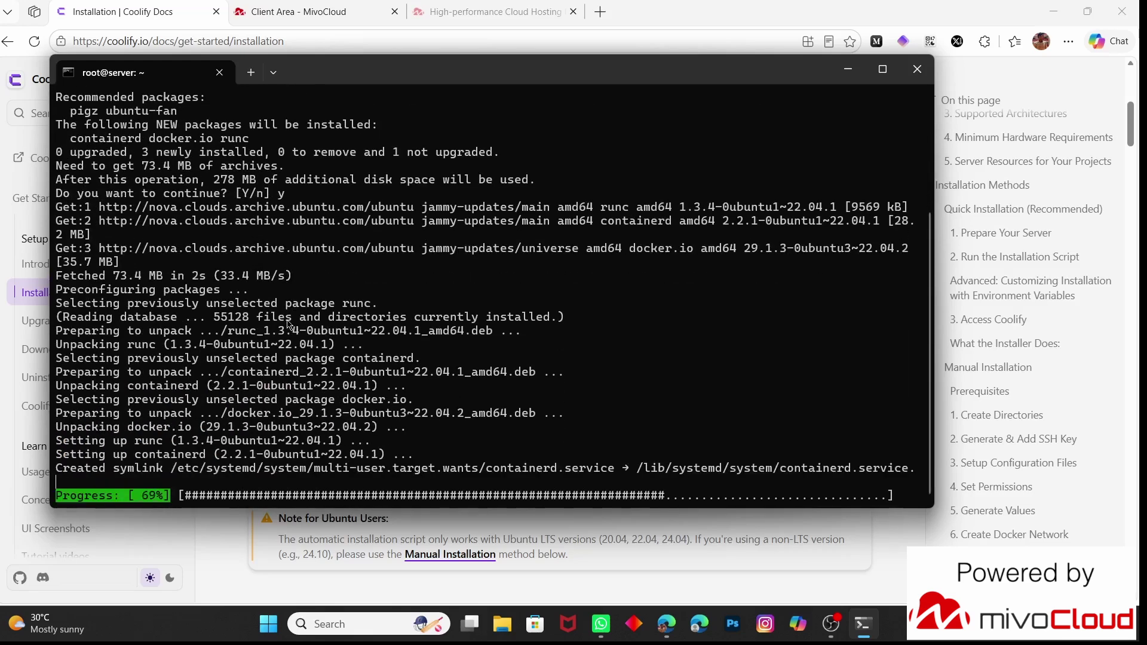
{"action": "type", "text": "clear"}
{"action": "key", "text": "Return"}
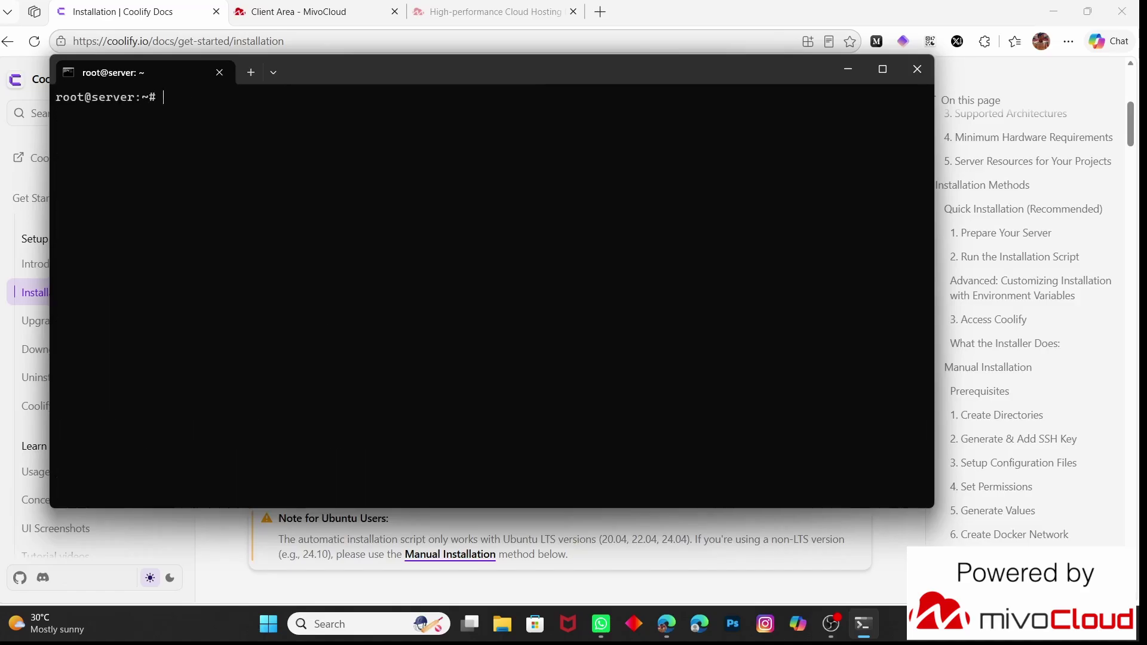
Enable and start the Docker service and check the installed Docker version
{"action": "type", "text": "systemctl enable d"}
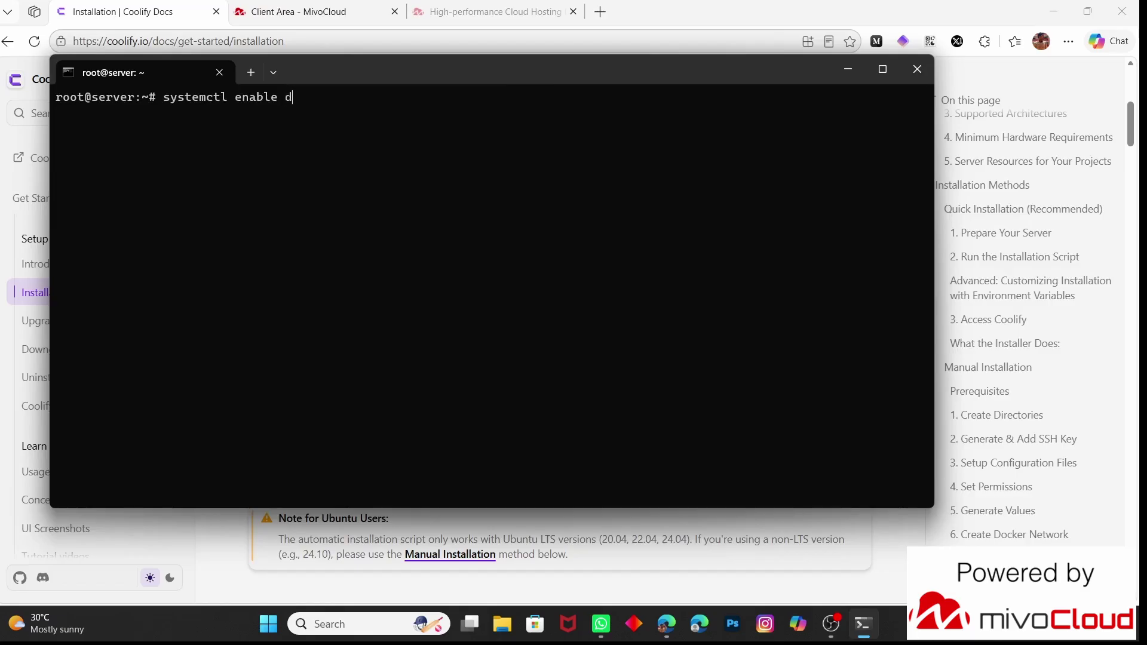
{"action": "type", "text": "ocker root@server:~# sy"}
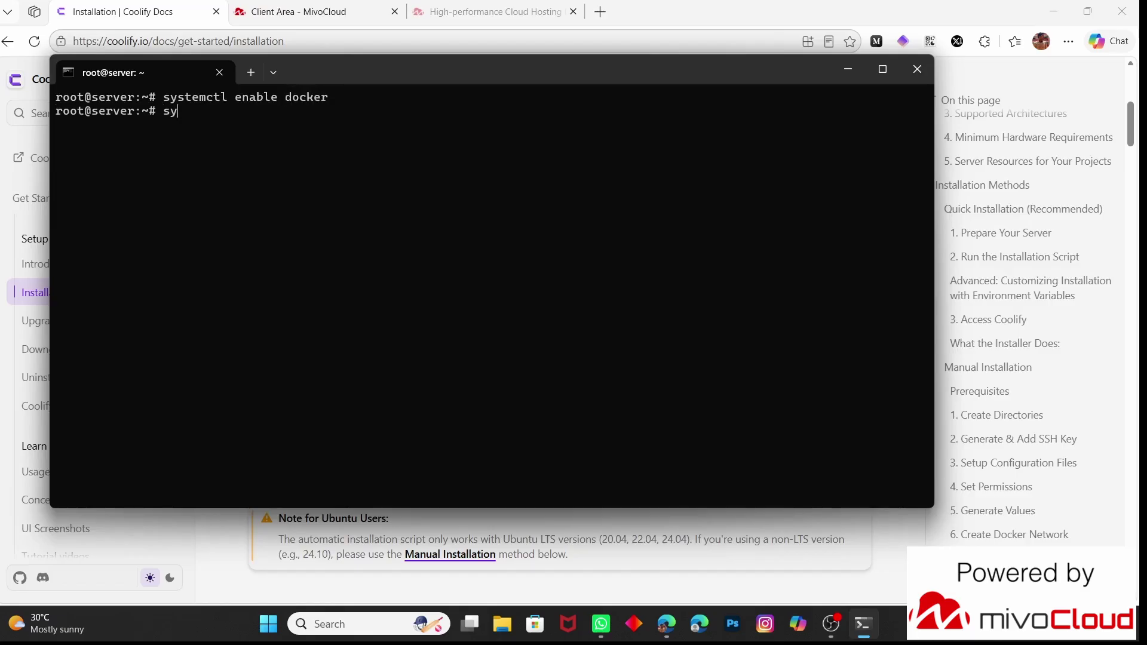
{"action": "type", "text": "stemctl start docker"}
{"action": "key", "text": "Return"}
{"action": "type", "text": "clear"}
{"action": "key", "text": "Return"}
{"action": "type", "text": "do"}
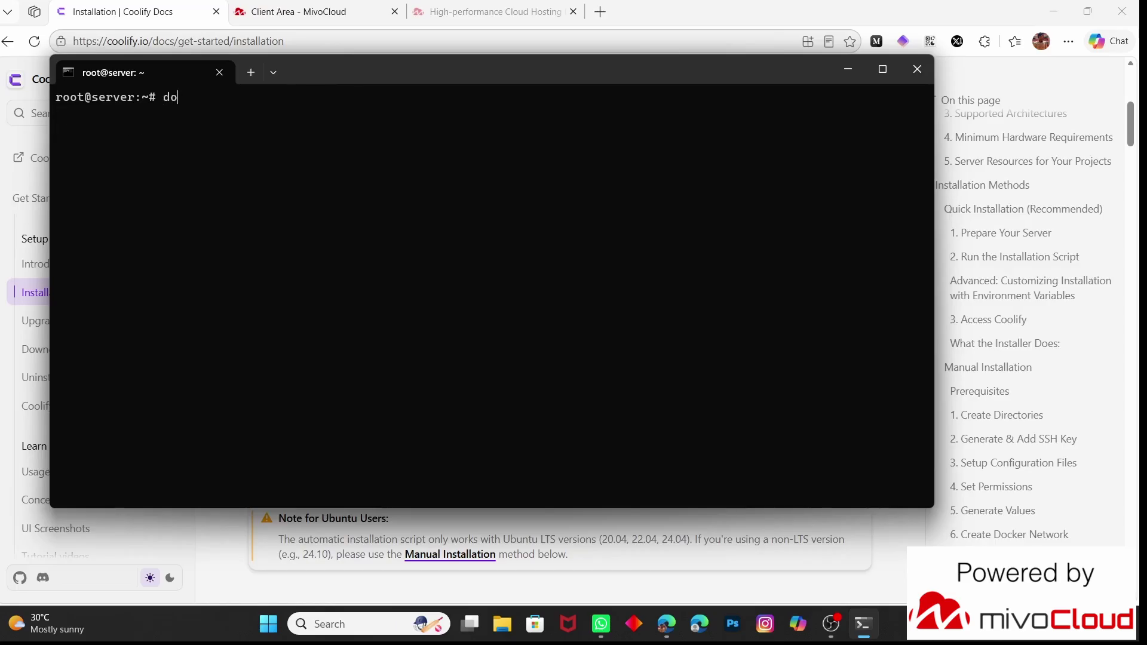
{"action": "type", "text": "cker --version"}
{"action": "key", "text": "Return"}
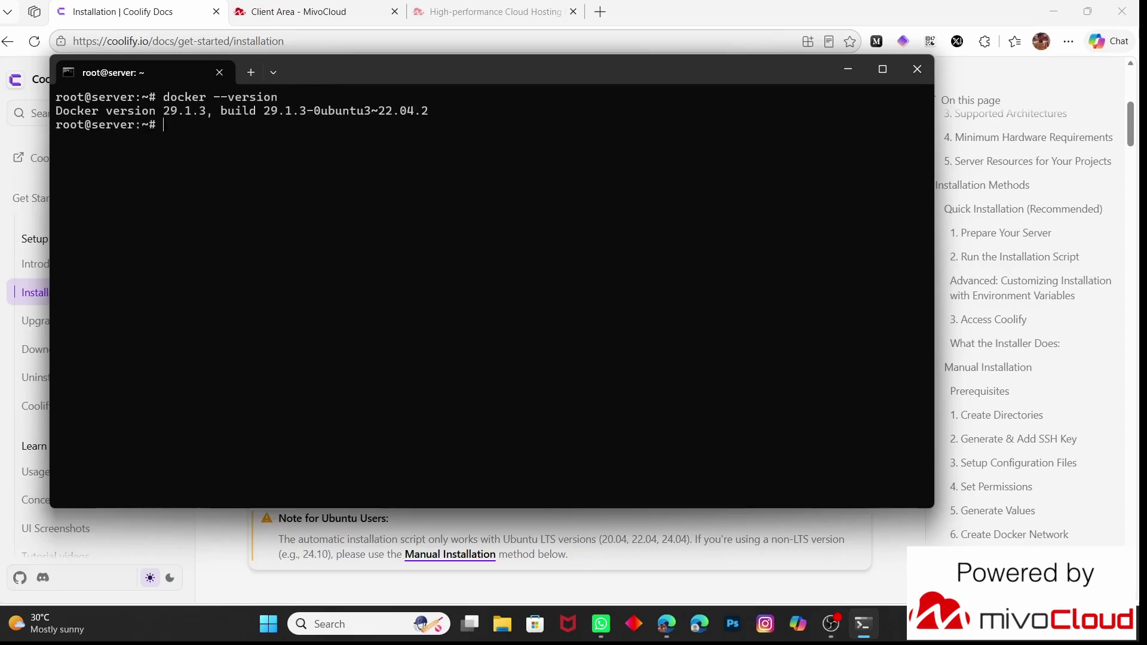
{"action": "type", "text": "clear"}
{"action": "key", "text": "Return"}
Install docker-compose and its python3 dependencies, dismissing the pending kernel upgrade notice
{"action": "type", "text": "apt isntall do"}
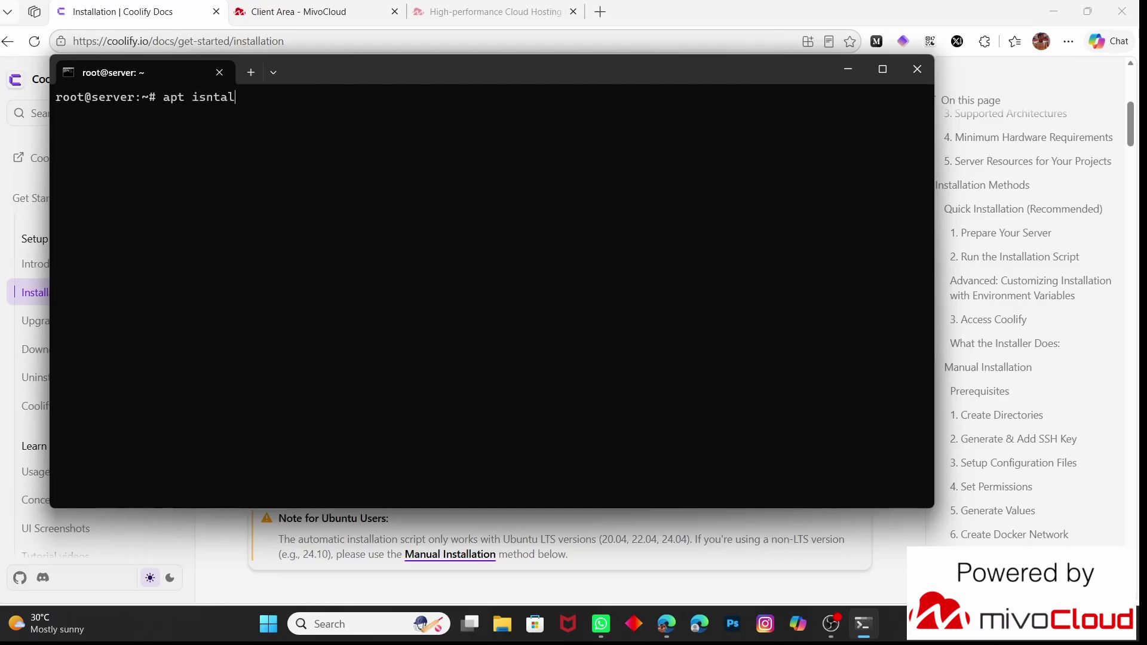
{"action": "key", "text": "BackSpace"}
{"action": "key", "text": "BackSpace"}
{"action": "key", "text": "BackSpace"}
{"action": "key", "text": "BackSpace"}
{"action": "key", "text": "BackSpace"}
{"action": "key", "text": "BackSpace"}
{"action": "key", "text": "BackSpace"}
{"action": "key", "text": "BackSpace"}
{"action": "key", "text": "BackSpace"}
{"action": "key", "text": "BackSpace"}
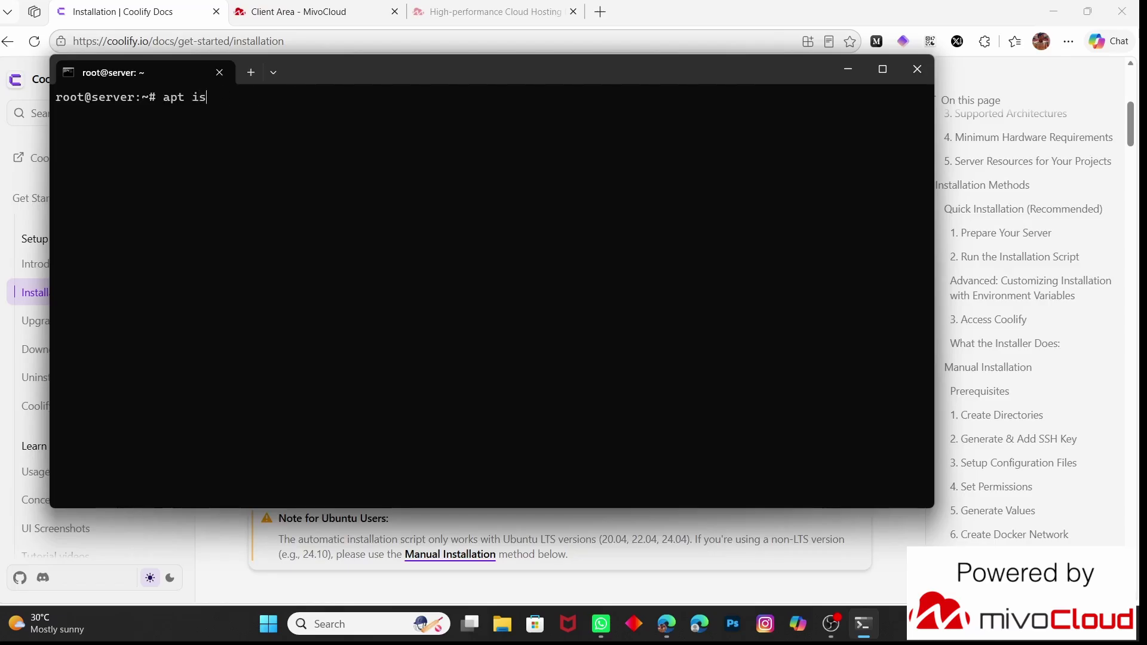
{"action": "type", "text": "ns"}
{"action": "key", "text": "BackSpace"}
{"action": "key", "text": "BackSpace"}
{"action": "type", "text": "install docker-compose"}
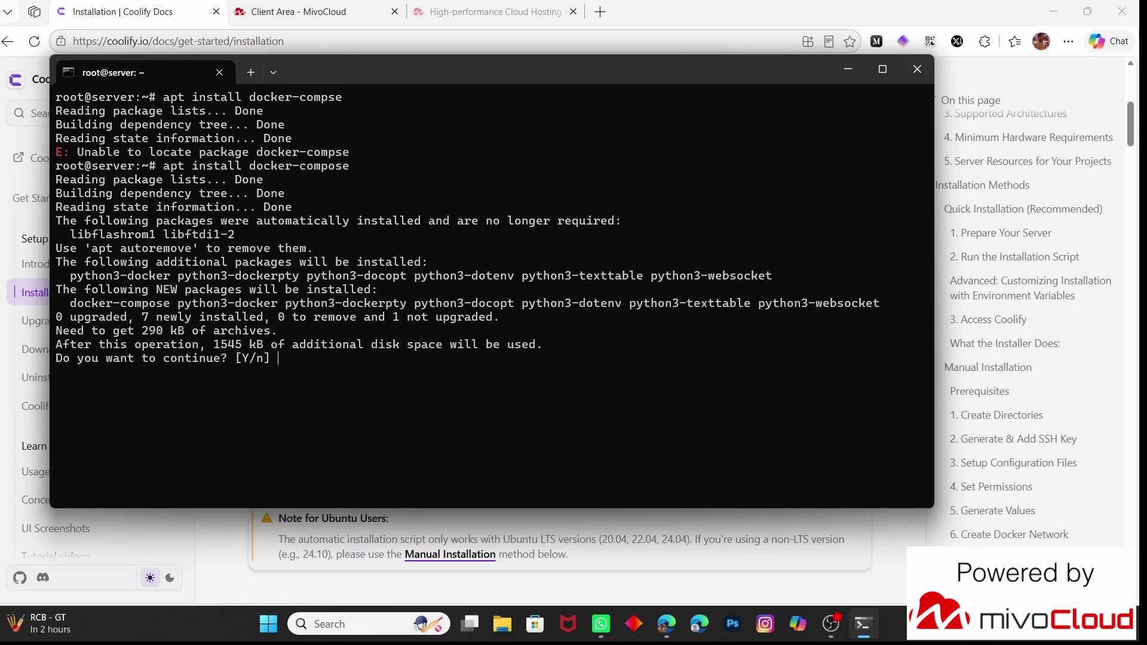
{"action": "type", "text": "y"}
{"action": "key", "text": "Return"}
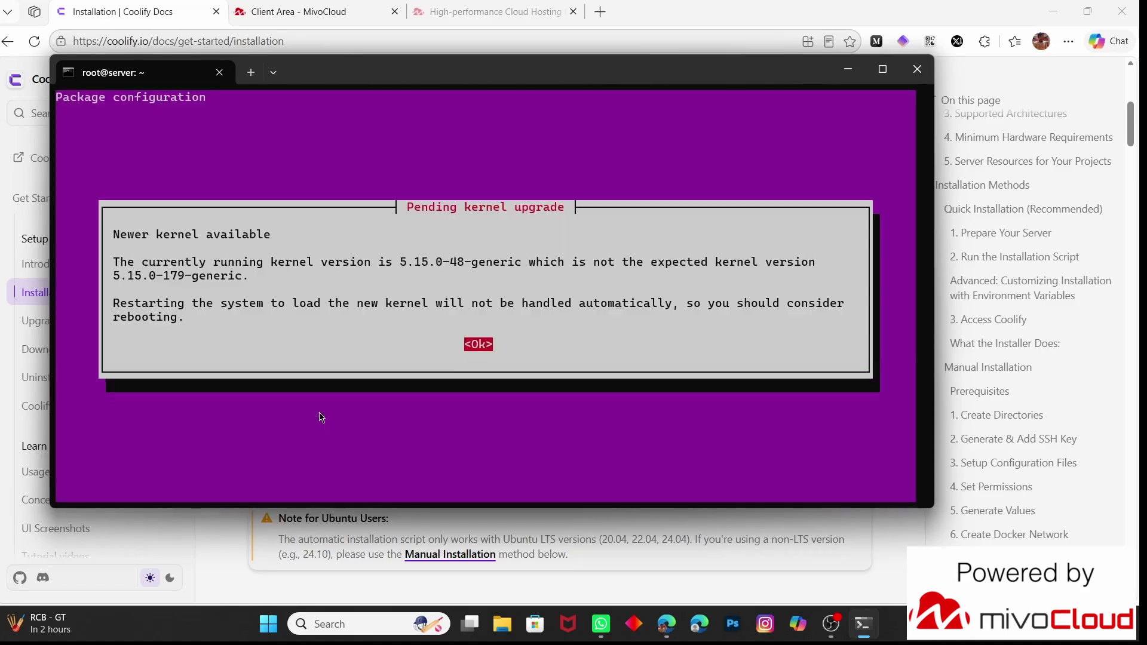
{"action": "key", "text": "Return"}
{"action": "key", "text": "Return"}
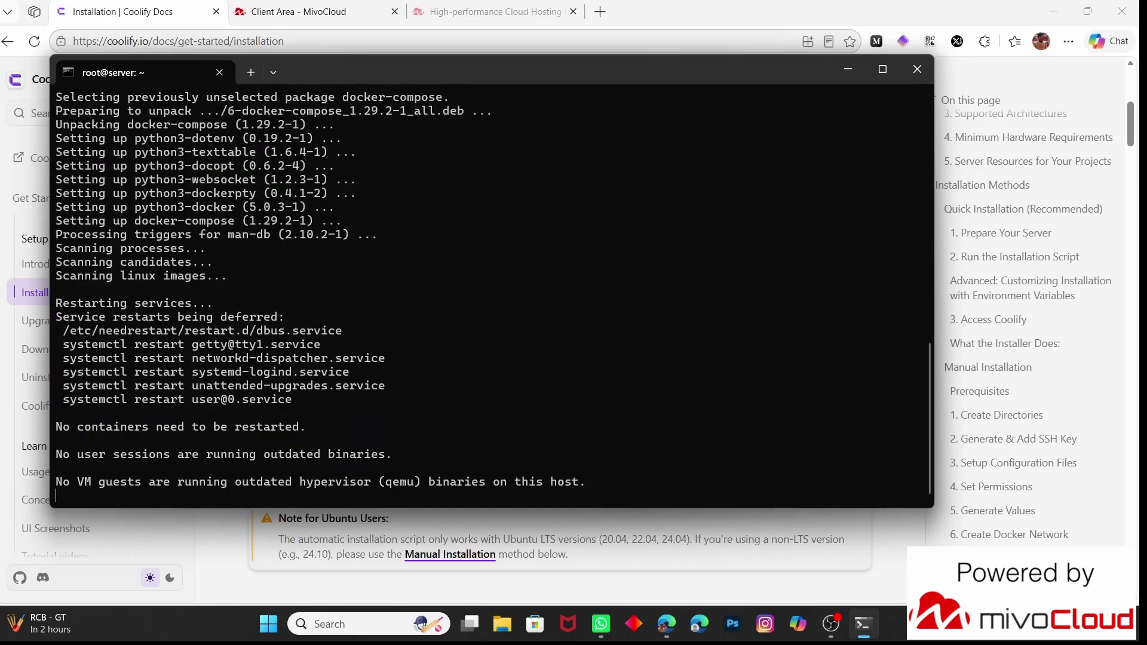
Clear the terminal and run the docs' curl quick-install script to install Coolify 4.1.1
{"action": "type", "text": "clear"}
{"action": "key", "text": "Return"}
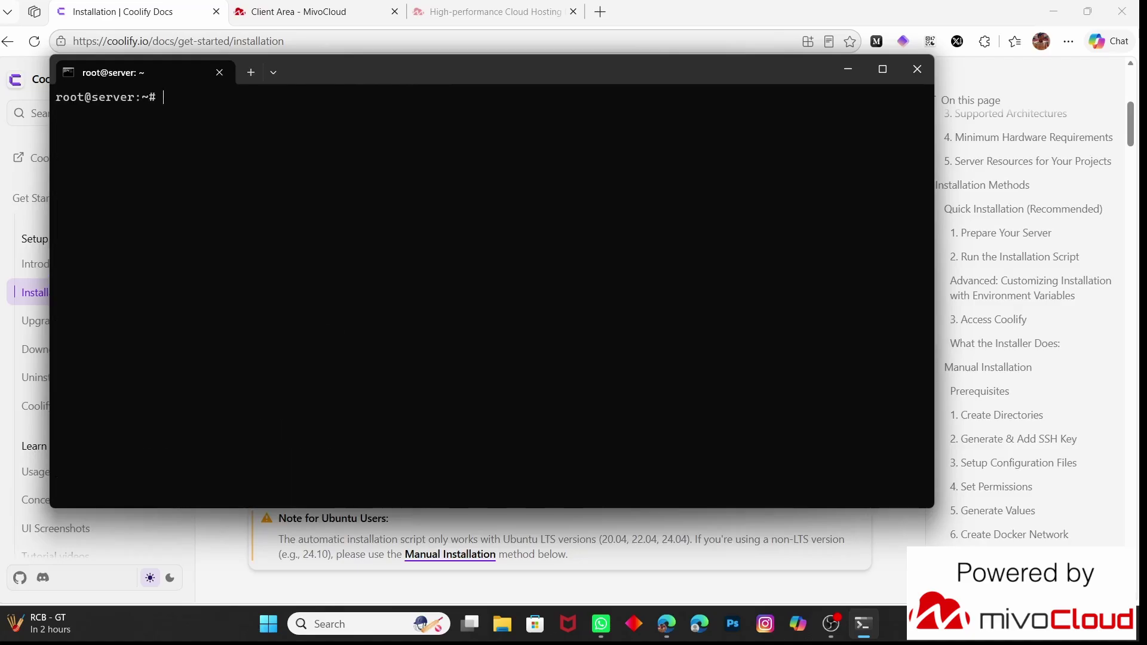
{"action": "left_click", "coordinate": [679, 36]}
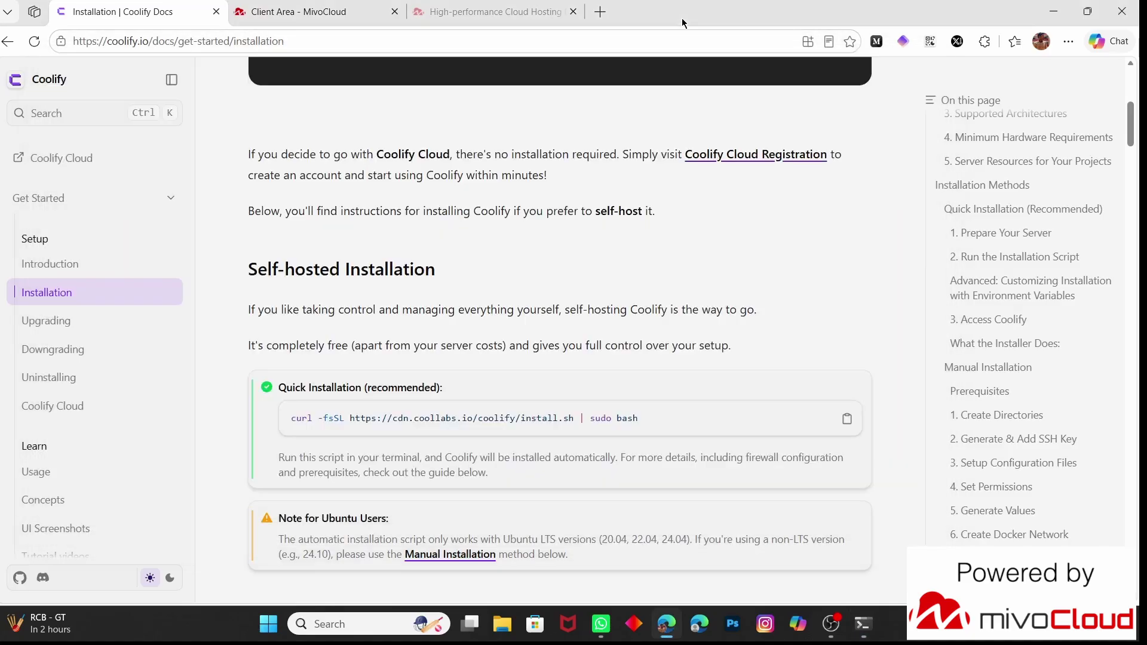
{"action": "left_click", "coordinate": [847, 418]}
{"action": "left_click", "coordinate": [865, 633]}
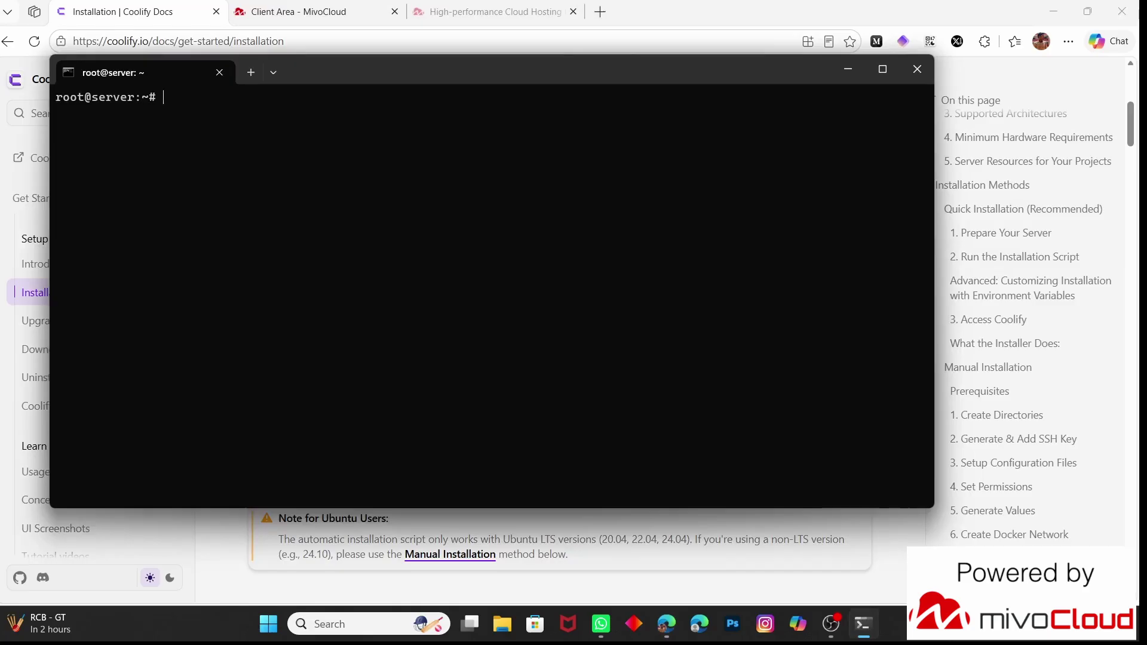
{"action": "key", "text": "ctrl+v"}
{"action": "key", "text": "Return"}
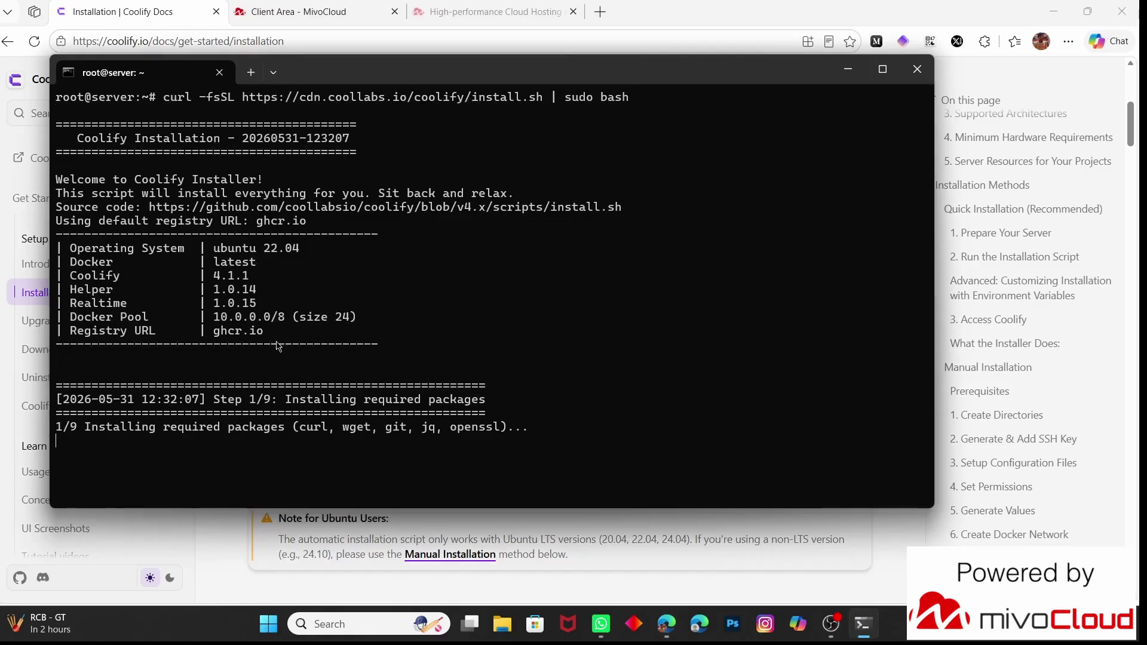
{"action": "left_click_drag", "start_coordinate": [277, 346], "coordinate": [58, 252]}
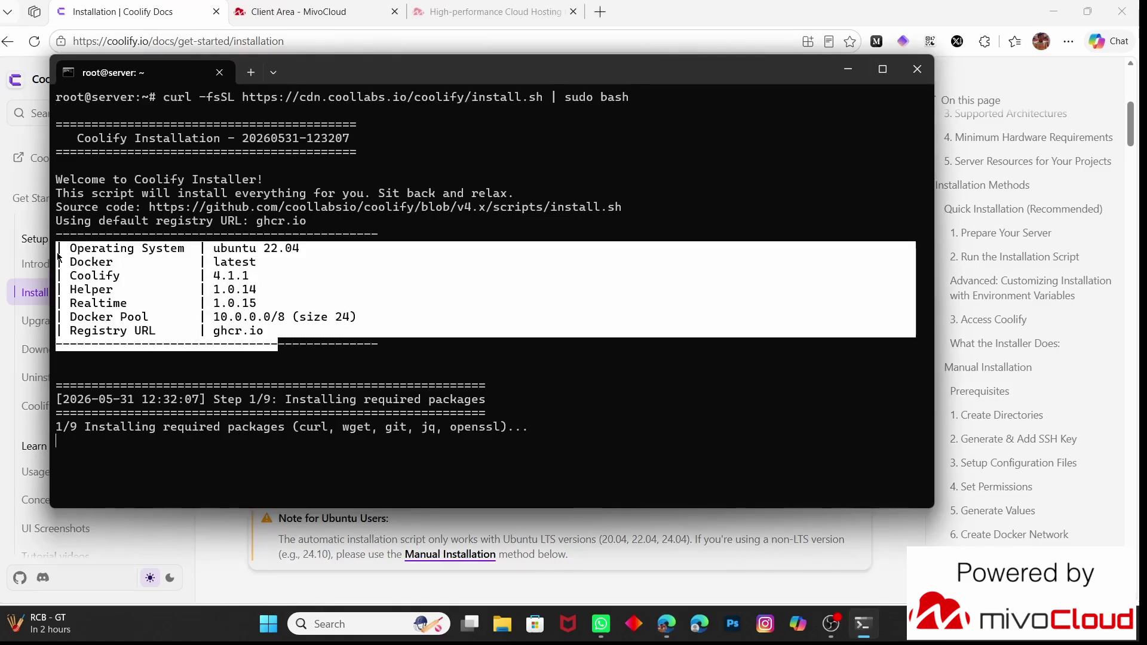
{"action": "left_click", "coordinate": [110, 356]}
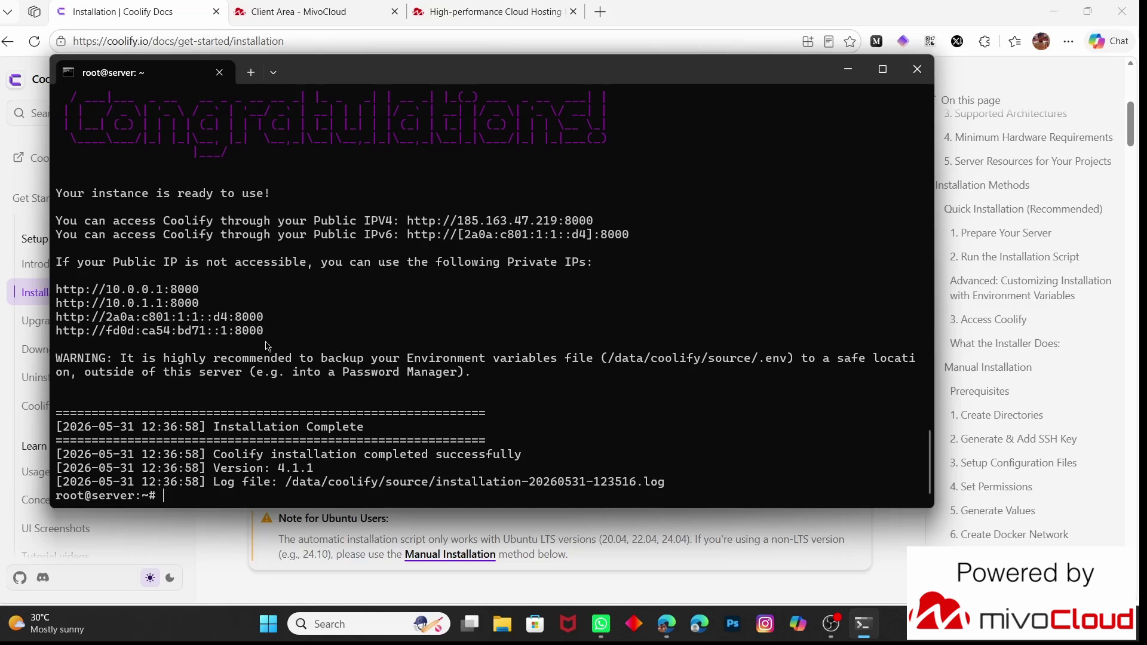
Open Coolify at the server's public IPv4 address and enter the root user's name
{"action": "left_click", "coordinate": [511, 221], "text": "ctrl"}
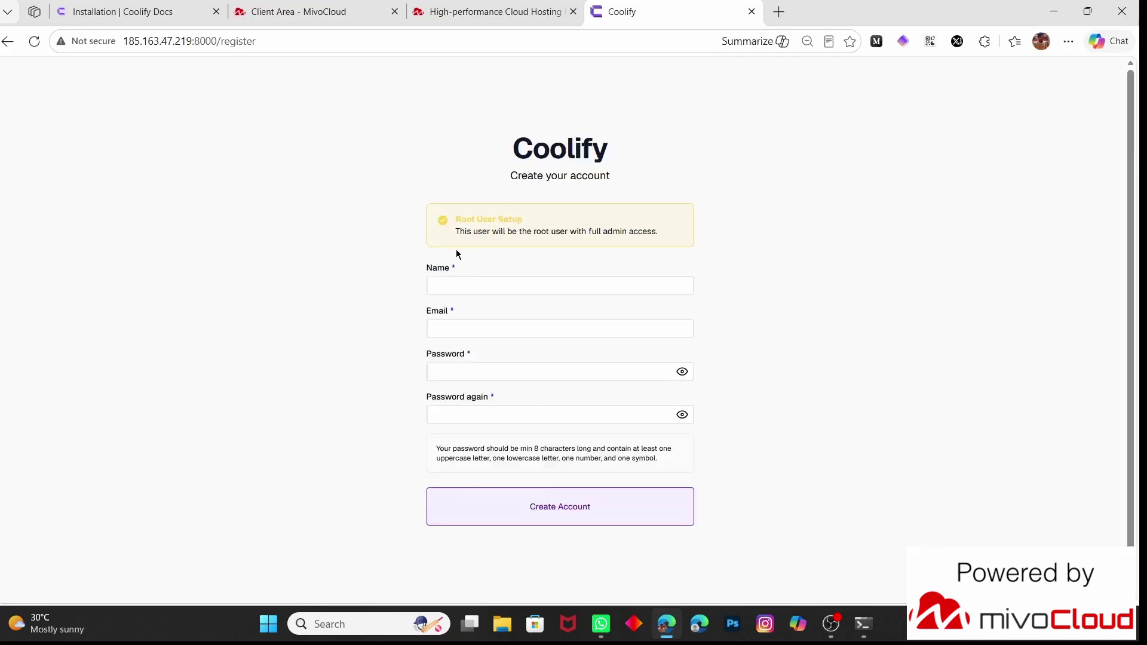
{"action": "left_click_drag", "start_coordinate": [671, 241], "coordinate": [442, 244]}
{"action": "left_click", "coordinate": [358, 263]}
{"action": "left_click", "coordinate": [428, 285]}
{"action": "type", "text": "Kumaresan"}
Fill the e-mail from saved info, type and confirm the password, and reveal both to compare
{"action": "left_click", "coordinate": [440, 332]}
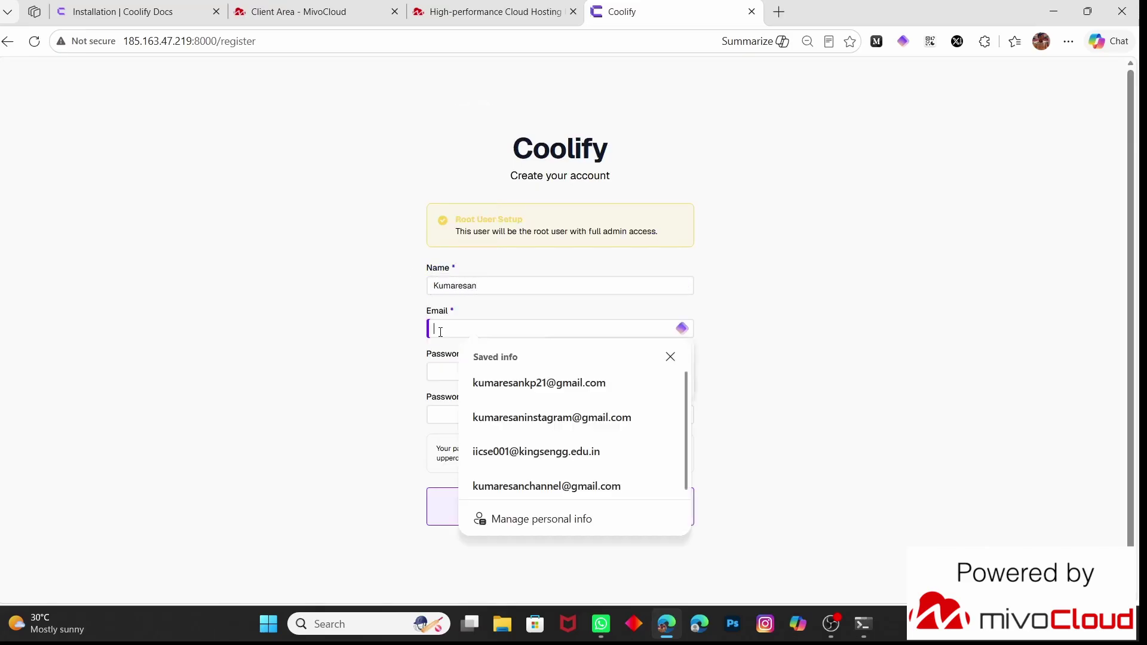
{"action": "left_click", "coordinate": [522, 388]}
{"action": "left_click", "coordinate": [464, 370]}
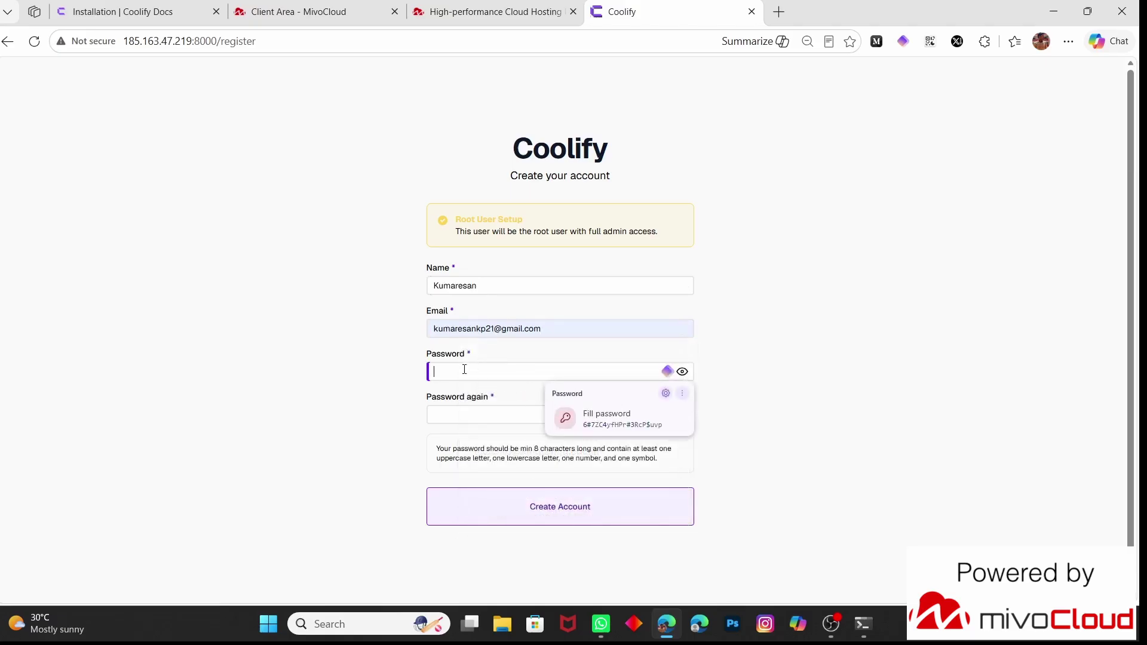
{"action": "type", "text": "****"}
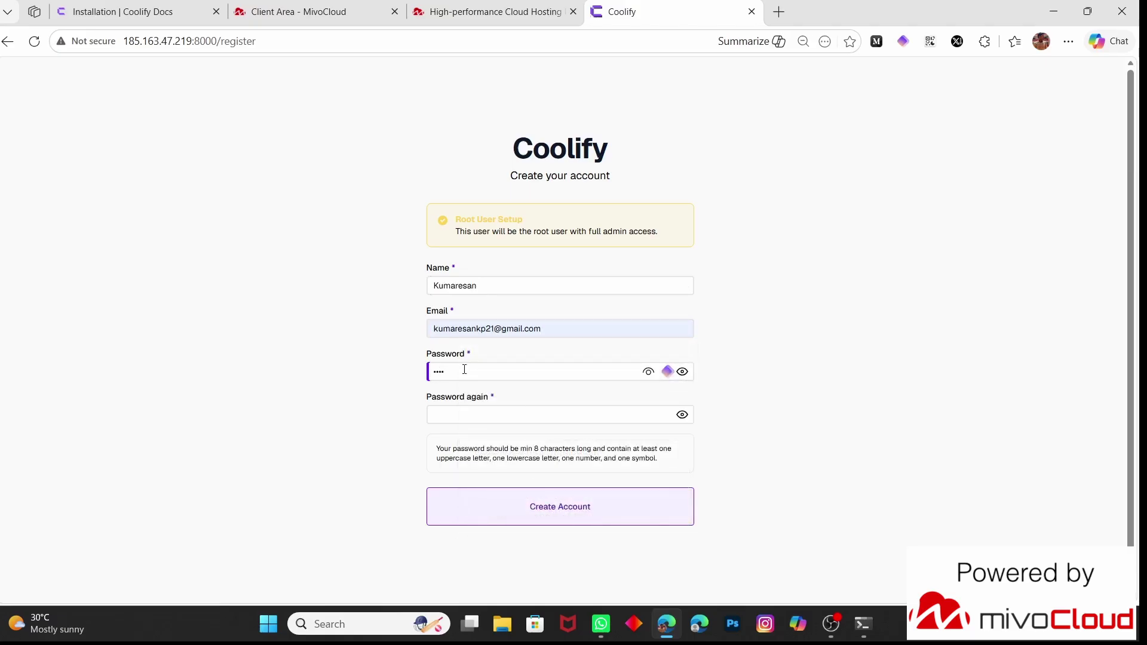
{"action": "left_click", "coordinate": [479, 420]}
{"action": "type", "text": "*"}
{"action": "left_click", "coordinate": [685, 372]}
{"action": "left_click", "coordinate": [682, 413]}
Create the root user account, declining the browser's offers to save the password
{"action": "left_click", "coordinate": [590, 505]}
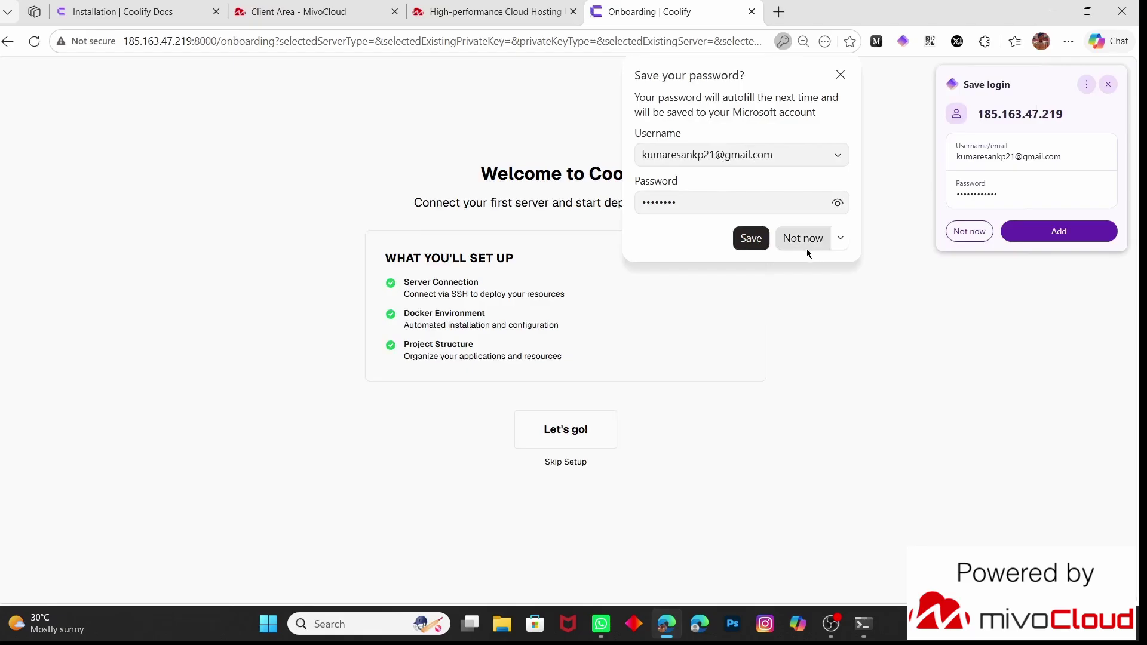
{"action": "left_click", "coordinate": [806, 248]}
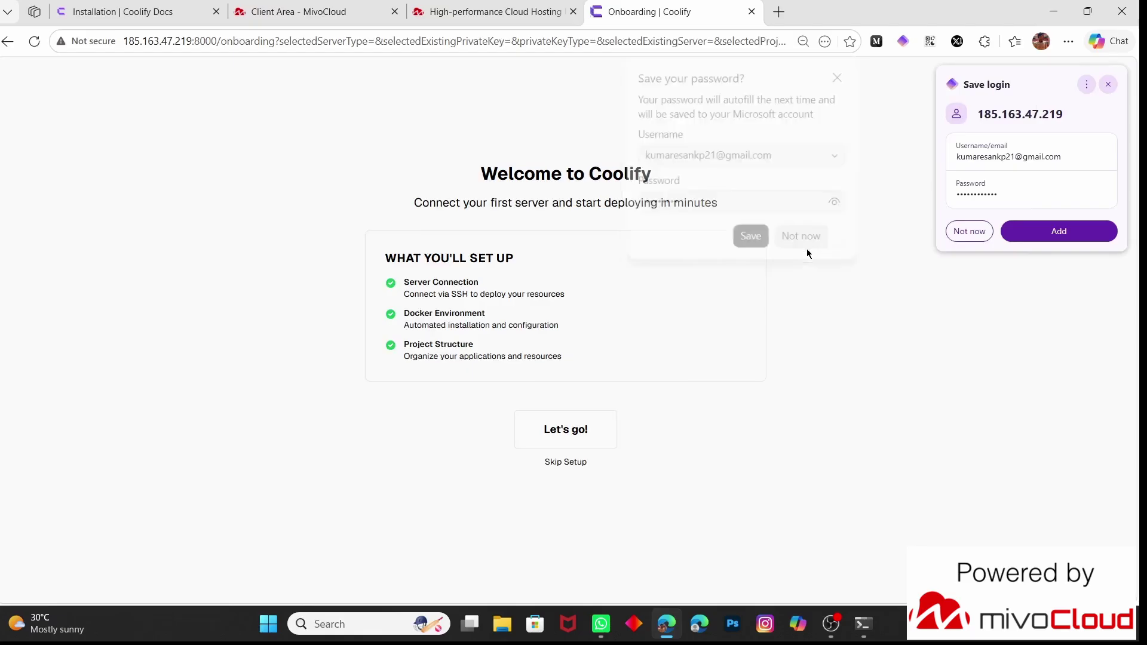
{"action": "left_click", "coordinate": [958, 238]}
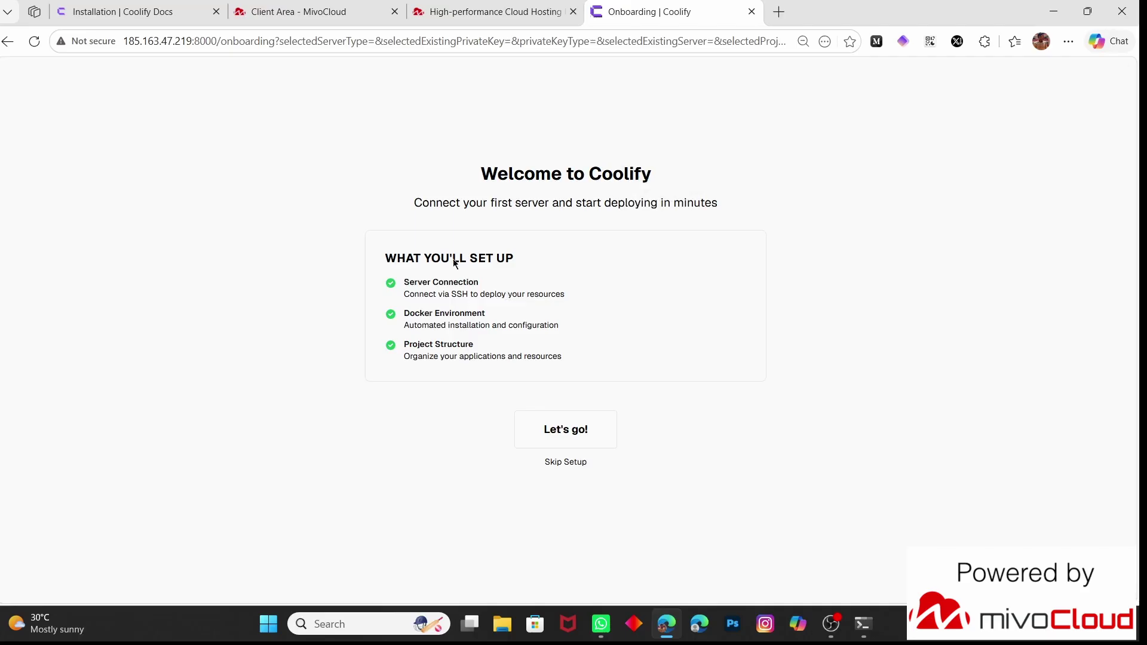
Run onboarding on This Machine (localhost) and create My First Project
{"action": "left_click", "coordinate": [582, 426]}
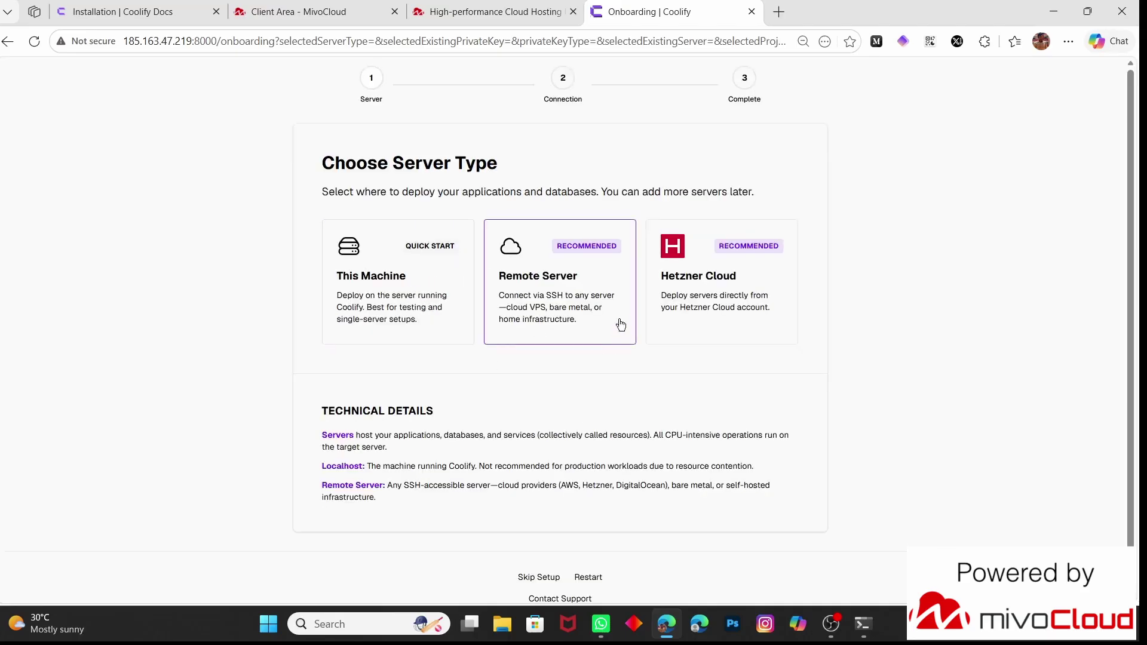
{"action": "left_click", "coordinate": [413, 274]}
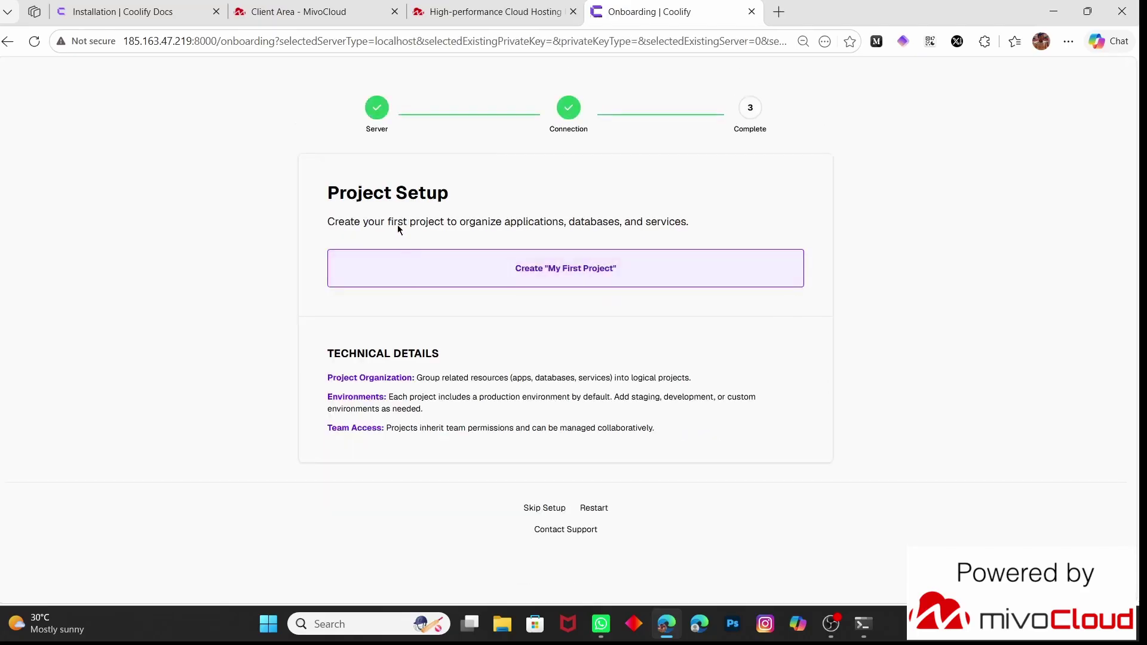
{"action": "left_click_drag", "start_coordinate": [327, 220], "coordinate": [723, 223]}
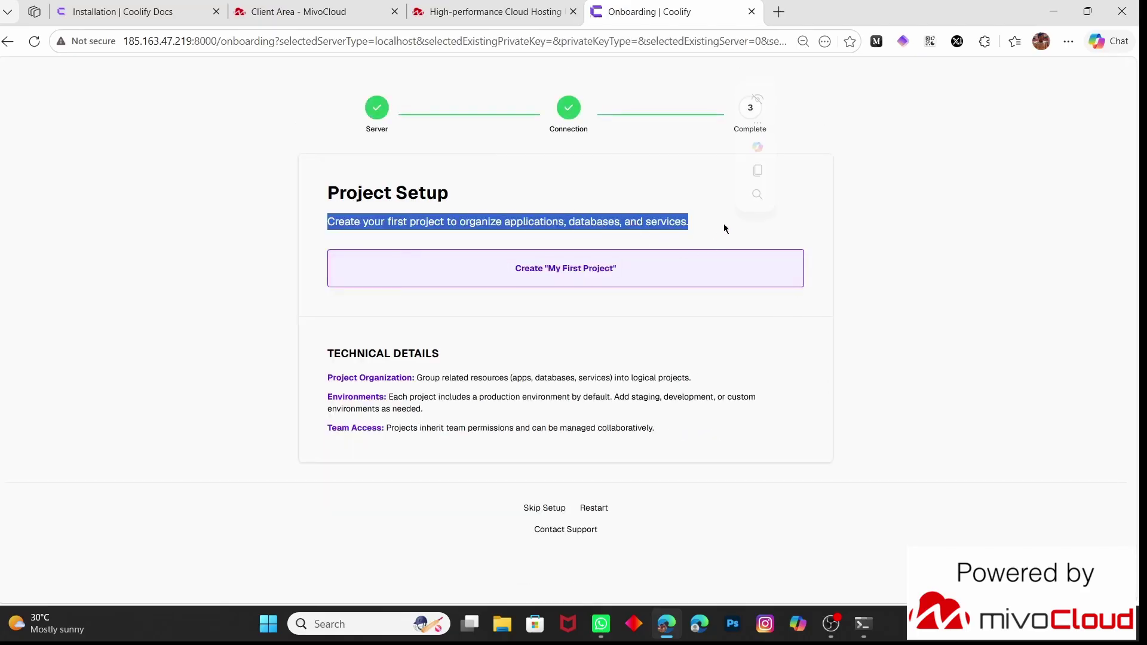
{"action": "left_click", "coordinate": [560, 267]}
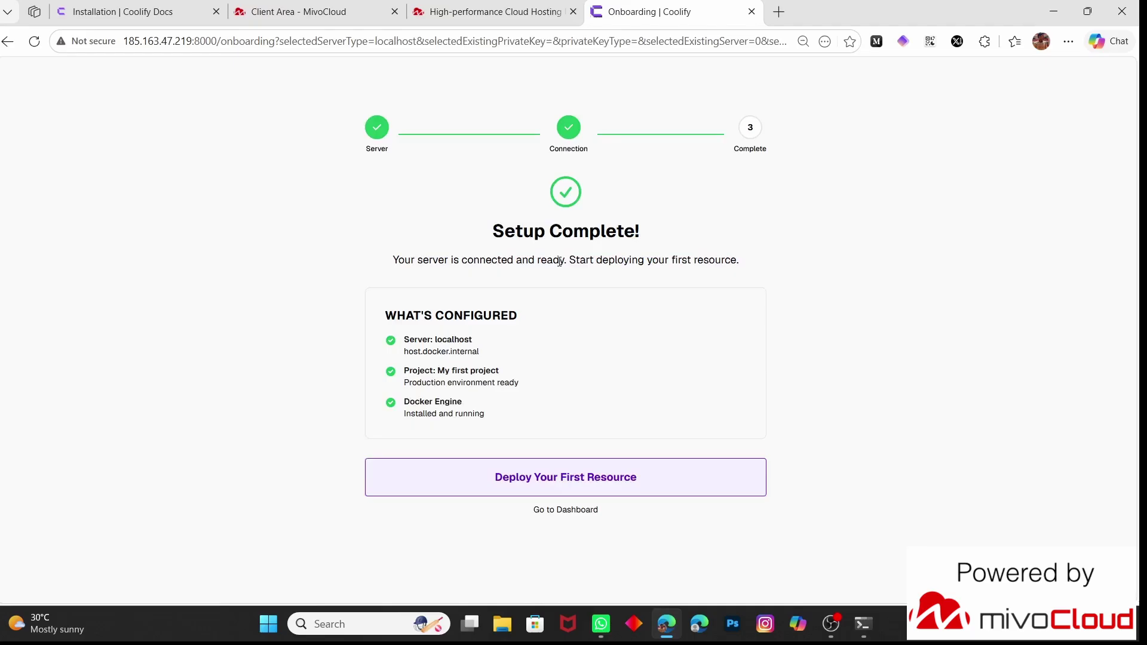
{"action": "left_click", "coordinate": [548, 483]}
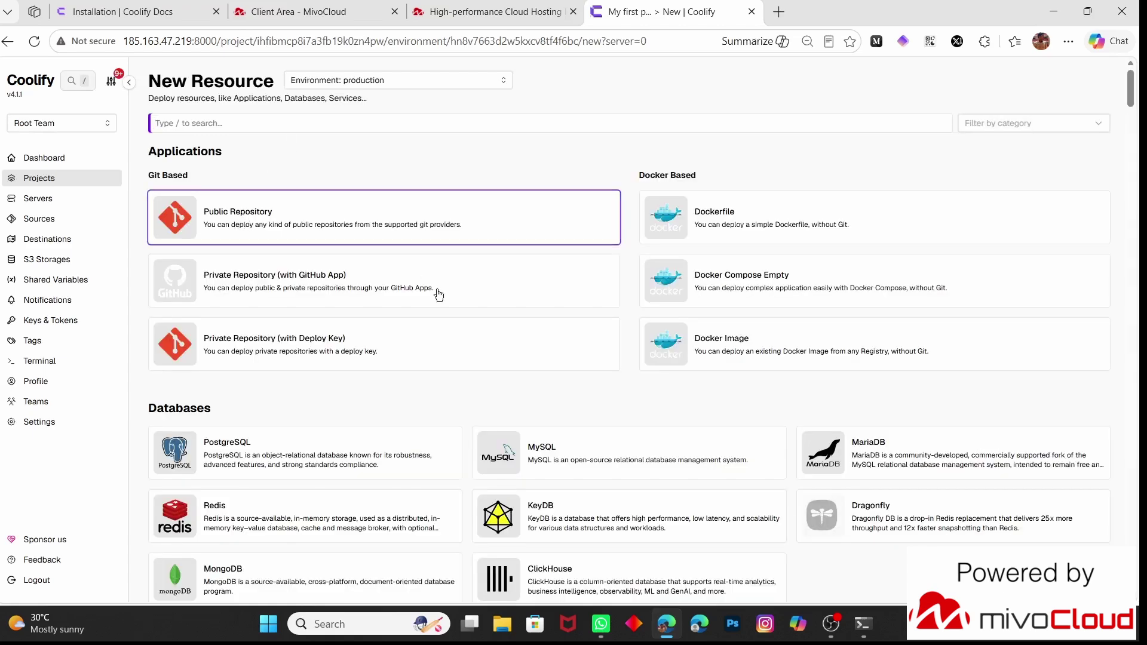
{"action": "scroll", "coordinate": [571, 300], "scroll_direction": "down", "scroll_amount": 5}
{"action": "scroll", "coordinate": [571, 300], "scroll_direction": "up", "scroll_amount": 1}
{"action": "scroll", "coordinate": [572, 305], "scroll_direction": "up", "scroll_amount": 5}
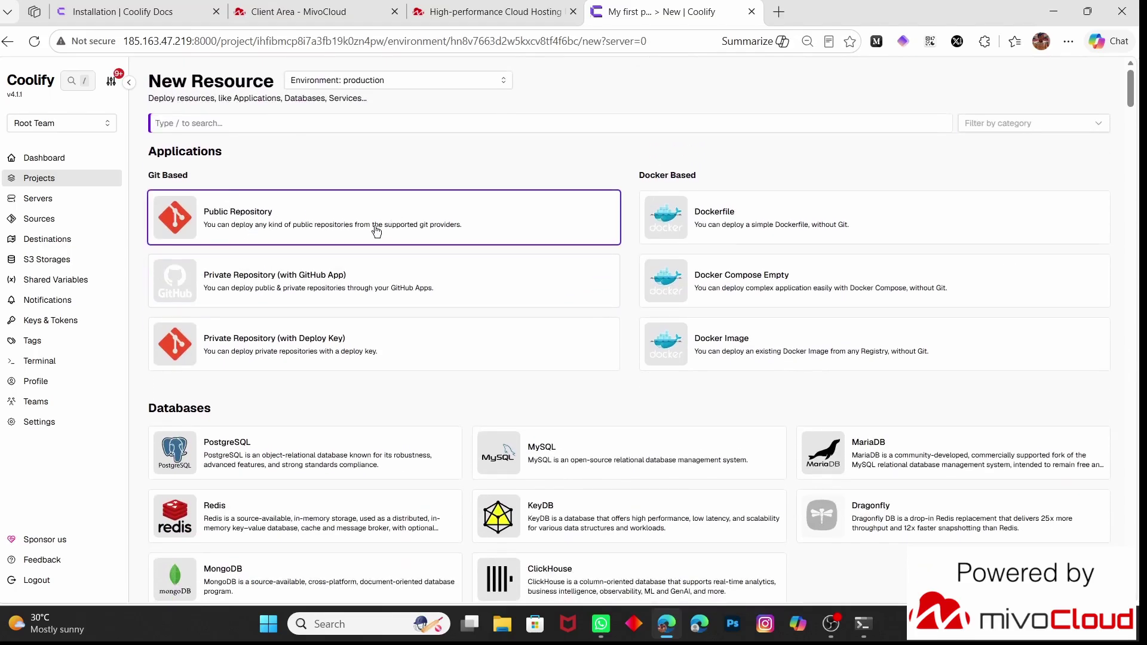
{"action": "scroll", "coordinate": [312, 285], "scroll_direction": "down", "scroll_amount": 1}
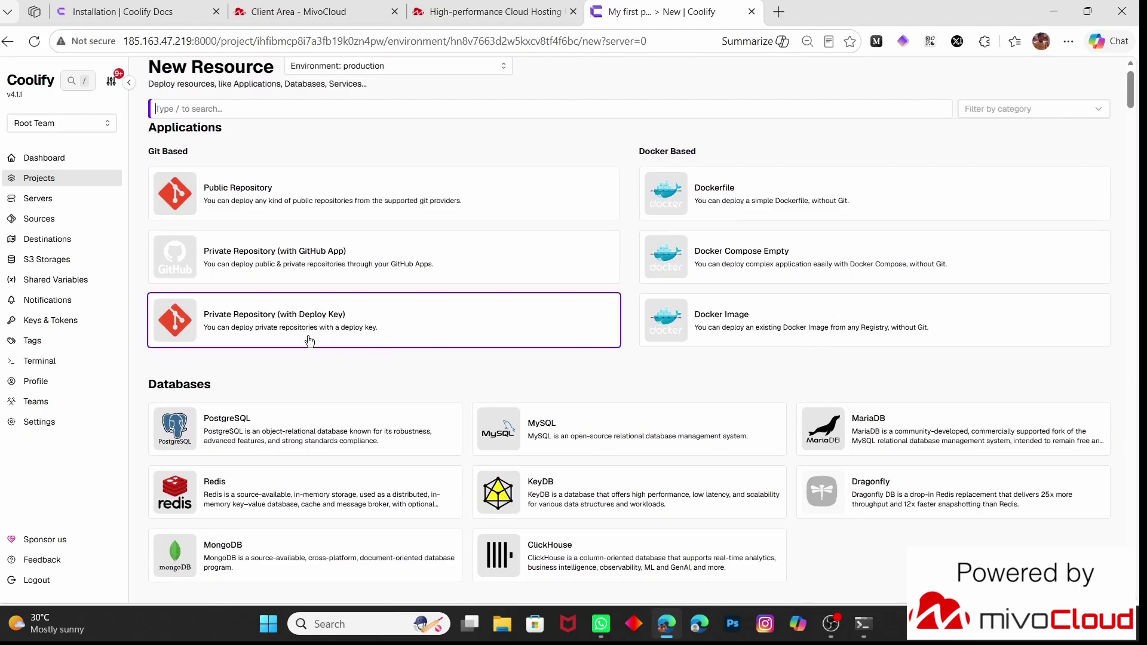
{"action": "scroll", "coordinate": [237, 331], "scroll_direction": "down", "scroll_amount": 3}
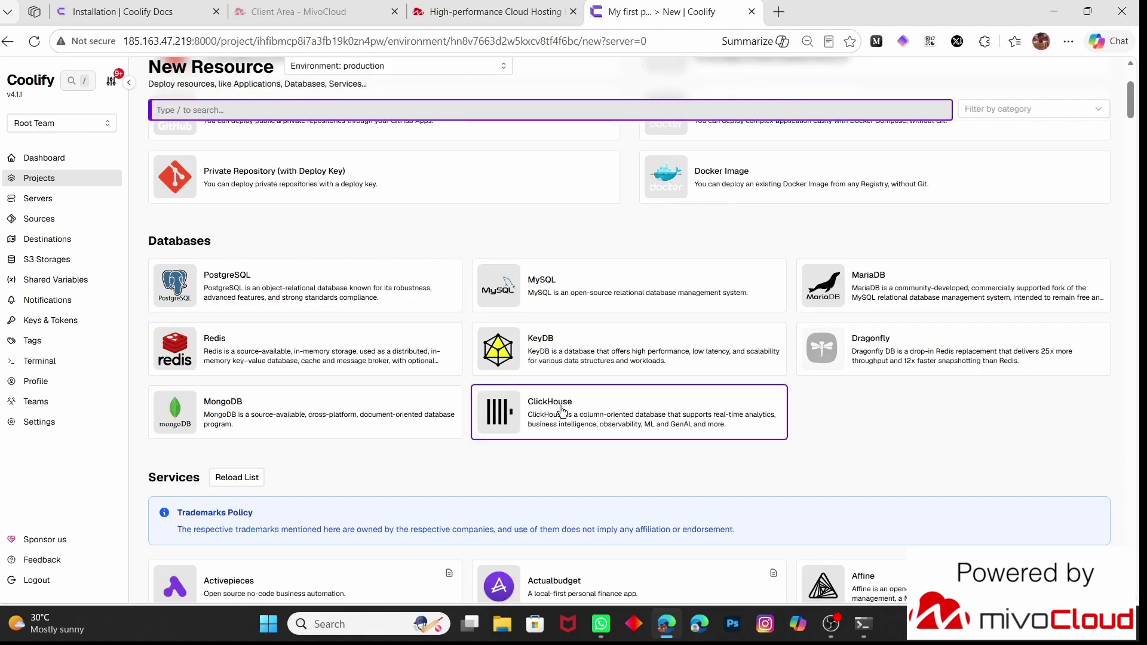
{"action": "scroll", "coordinate": [399, 423], "scroll_direction": "down", "scroll_amount": 5}
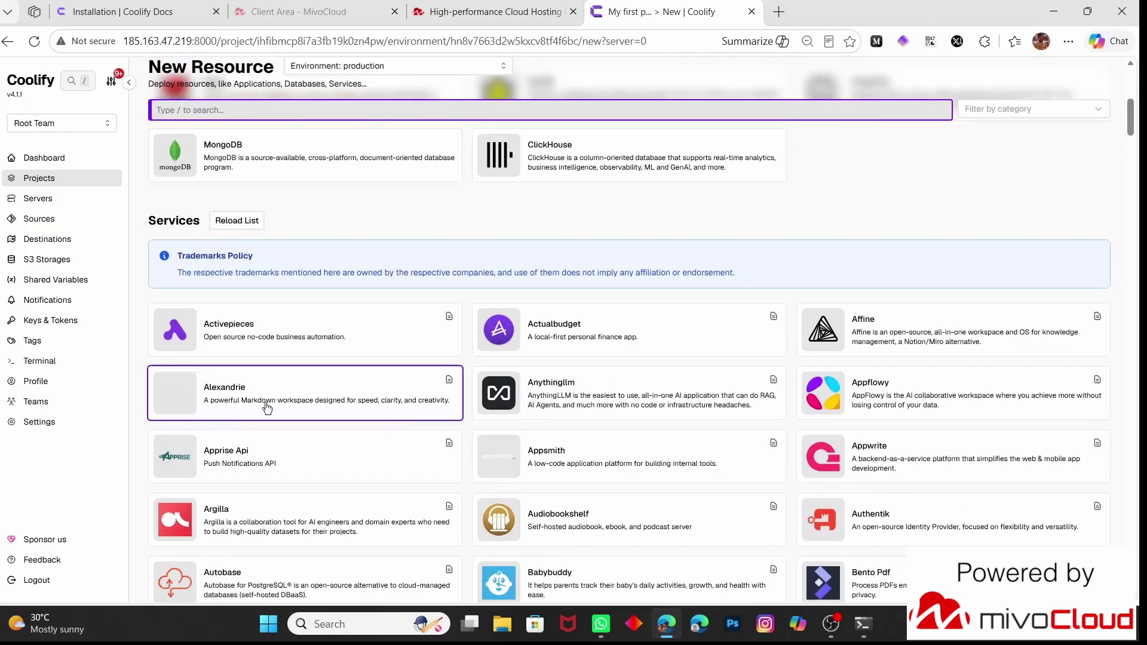
{"action": "scroll", "coordinate": [528, 429], "scroll_direction": "down", "scroll_amount": 1}
{"action": "scroll", "coordinate": [528, 429], "scroll_direction": "up", "scroll_amount": 2}
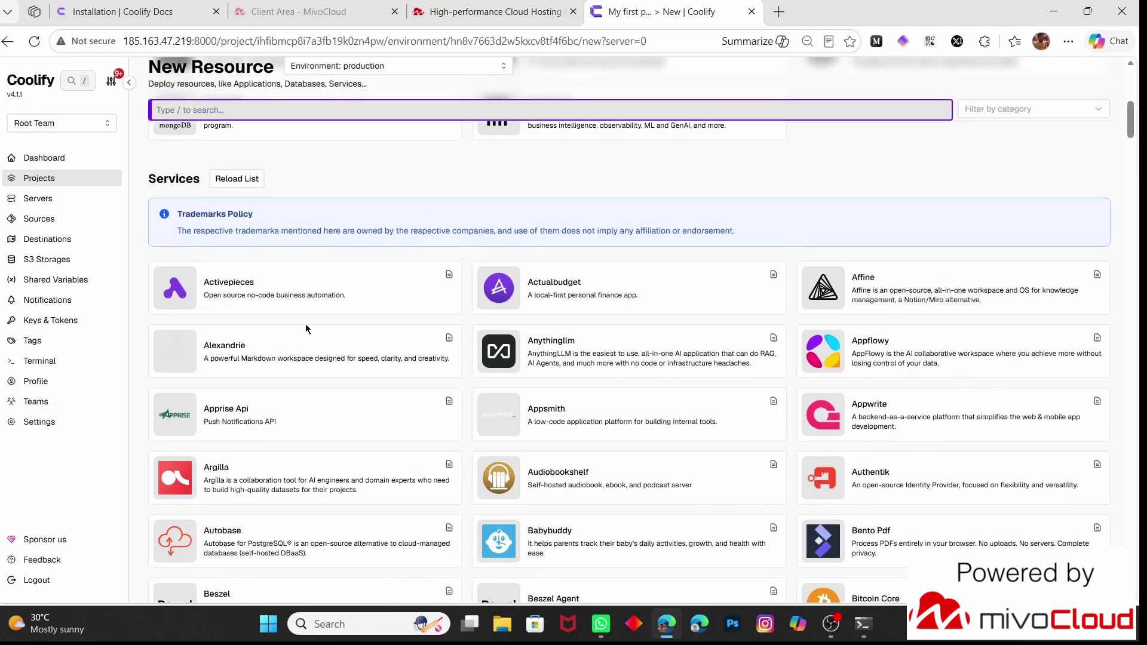
{"action": "scroll", "coordinate": [625, 368], "scroll_direction": "down", "scroll_amount": 5}
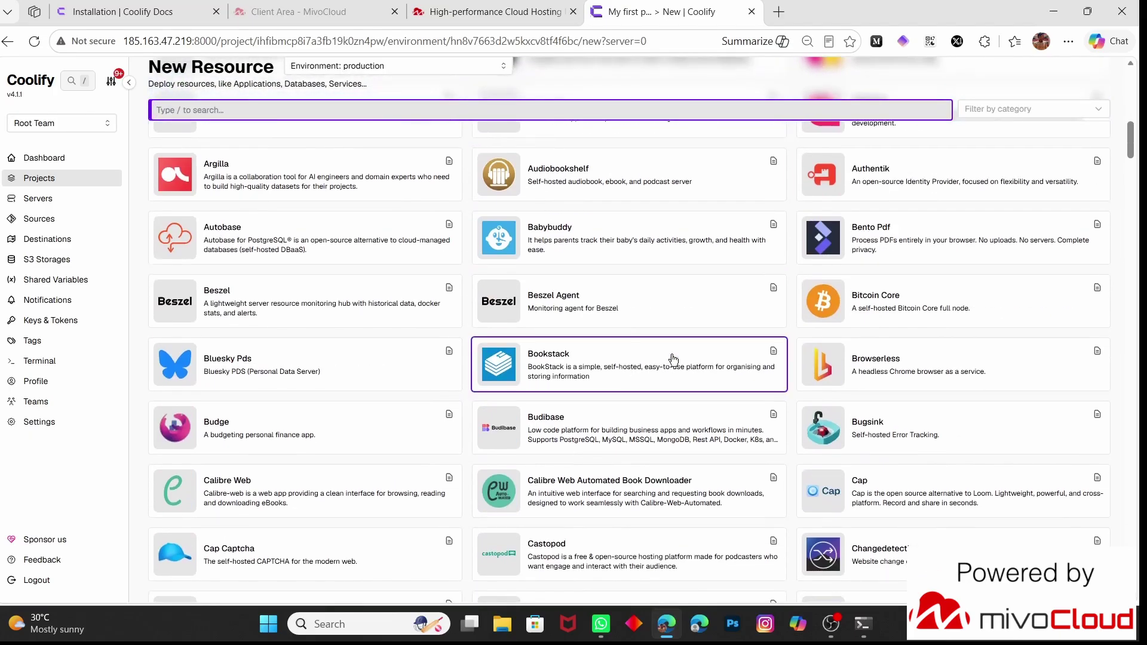
{"action": "scroll", "coordinate": [432, 366], "scroll_direction": "up", "scroll_amount": 15}
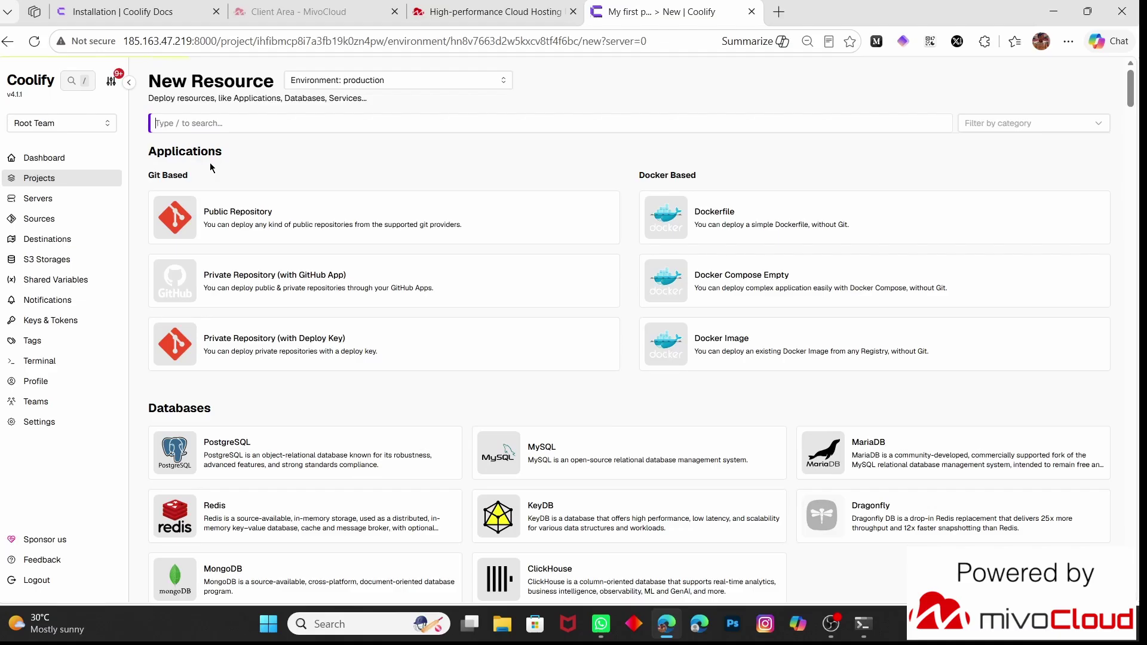
Browse through Dashboard, My first project, Add Resource and Profile to reach the Terminal page
{"action": "left_click", "coordinate": [90, 158]}
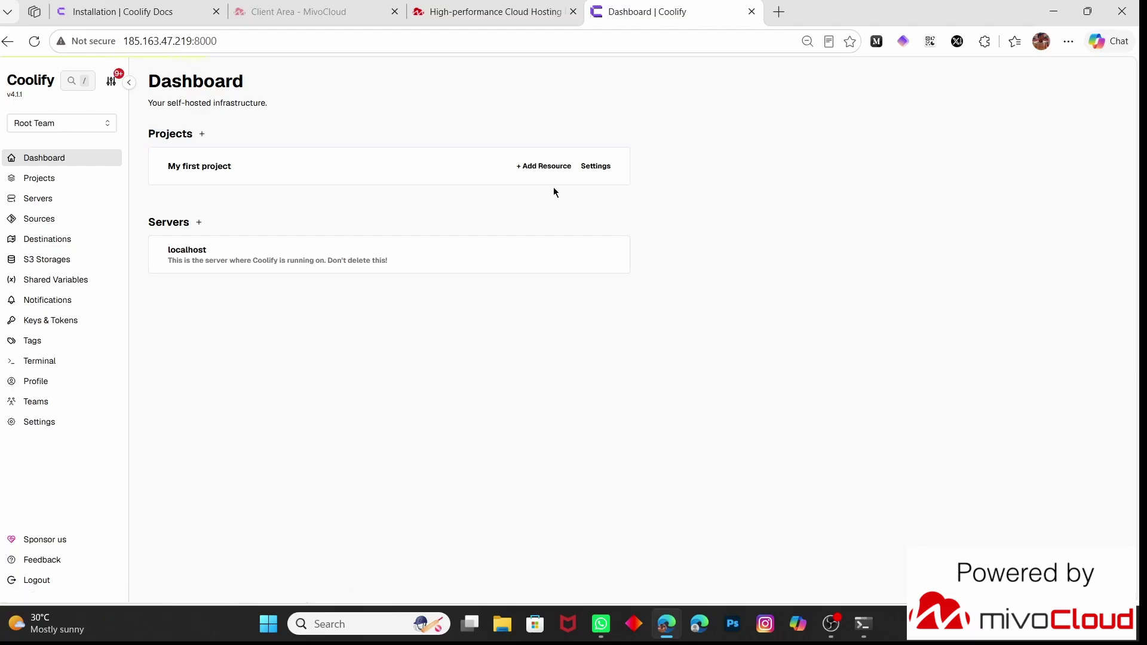
{"action": "left_click", "coordinate": [548, 169]}
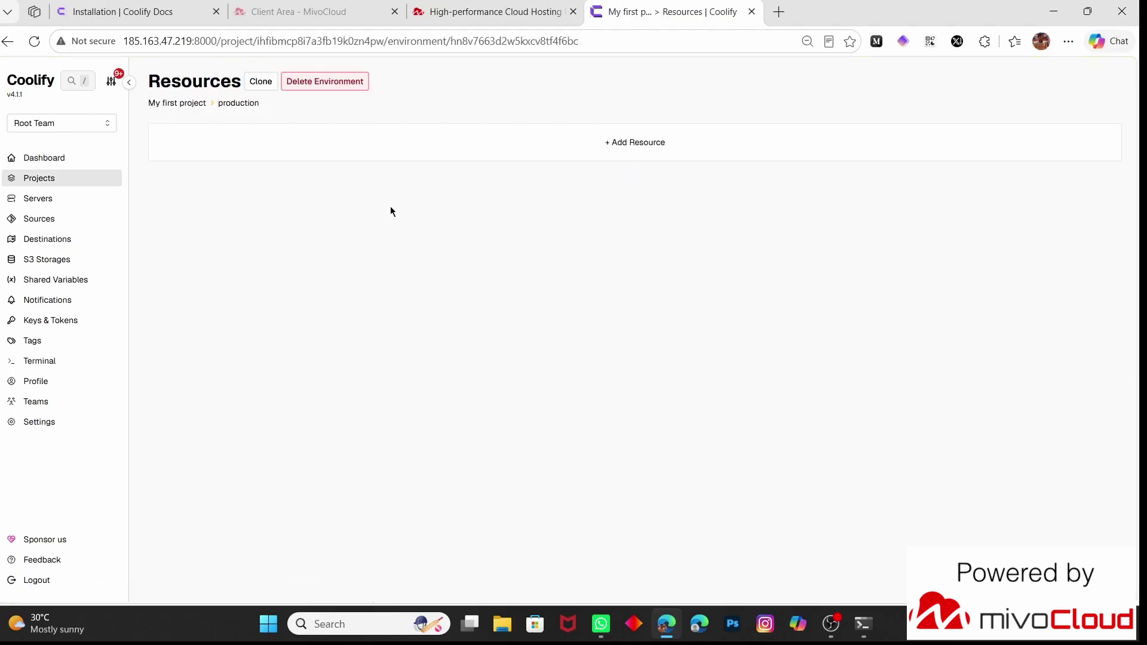
{"action": "left_click", "coordinate": [478, 148]}
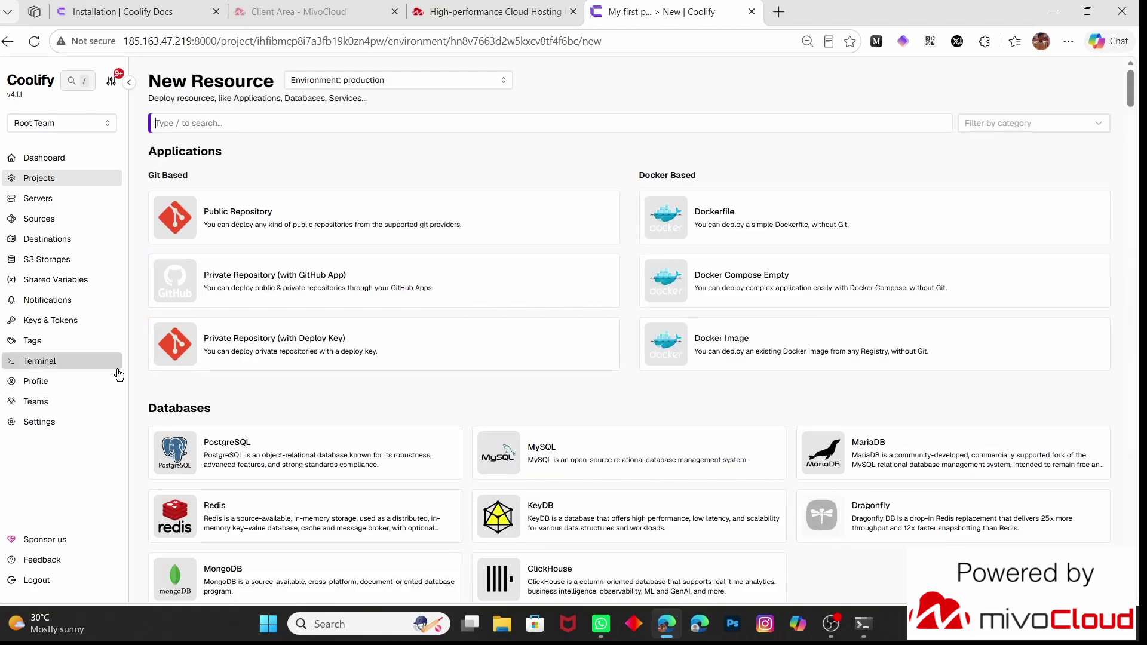
{"action": "left_click", "coordinate": [59, 388]}
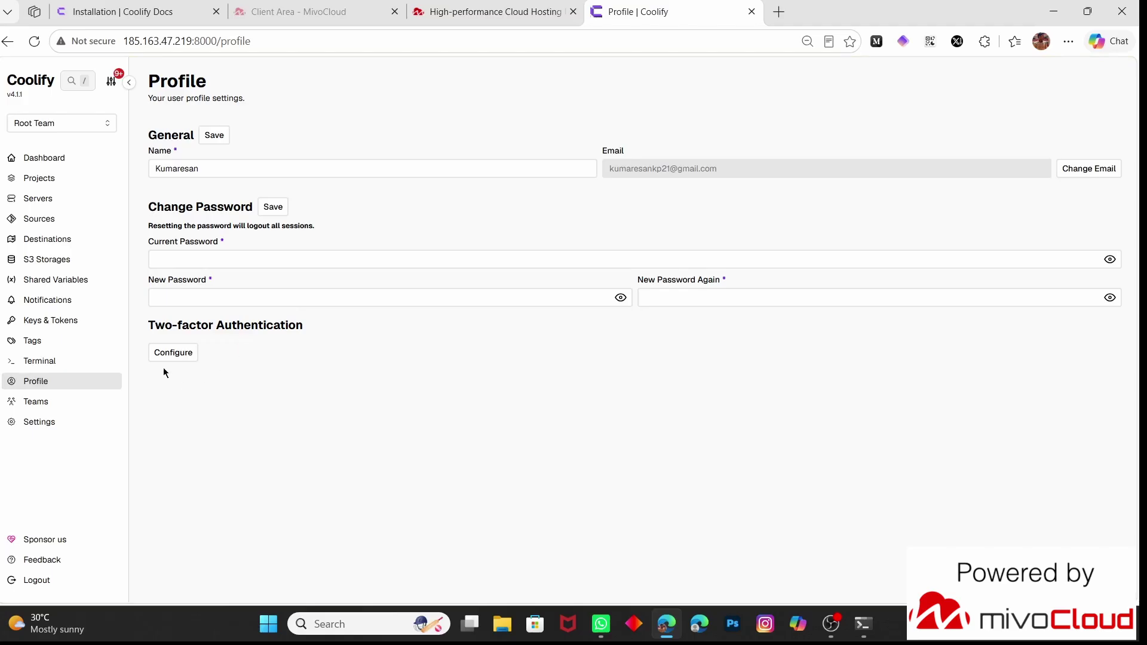
{"action": "left_click", "coordinate": [56, 369]}
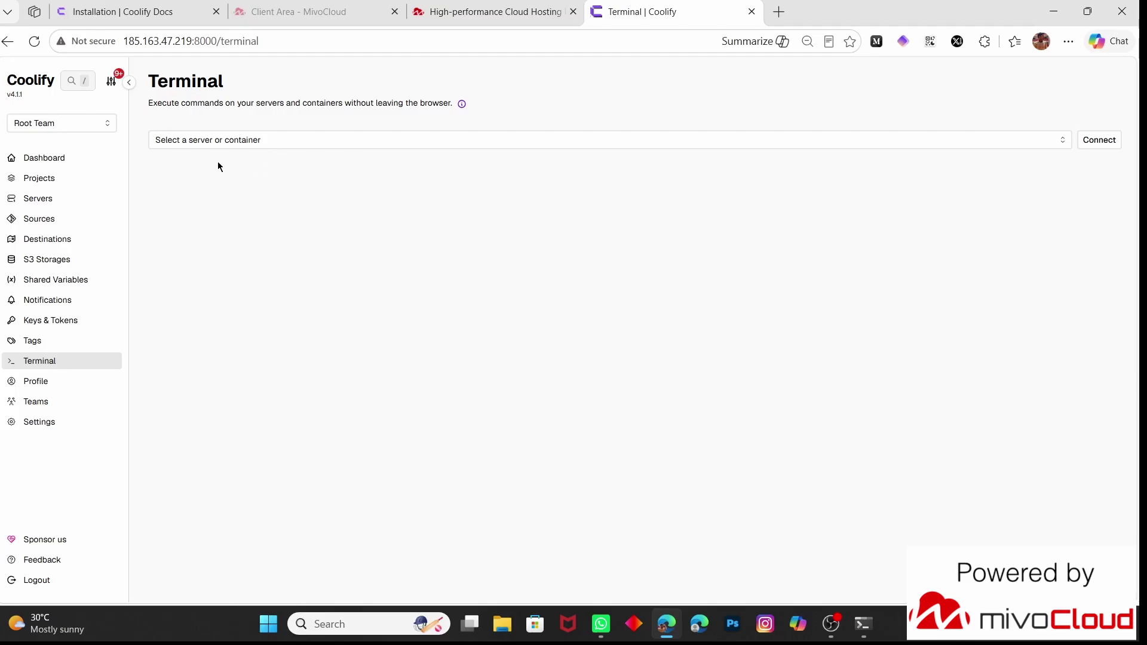
Connect a terminal session to the coolify container, then switch the target to localhost
{"action": "left_click", "coordinate": [209, 141]}
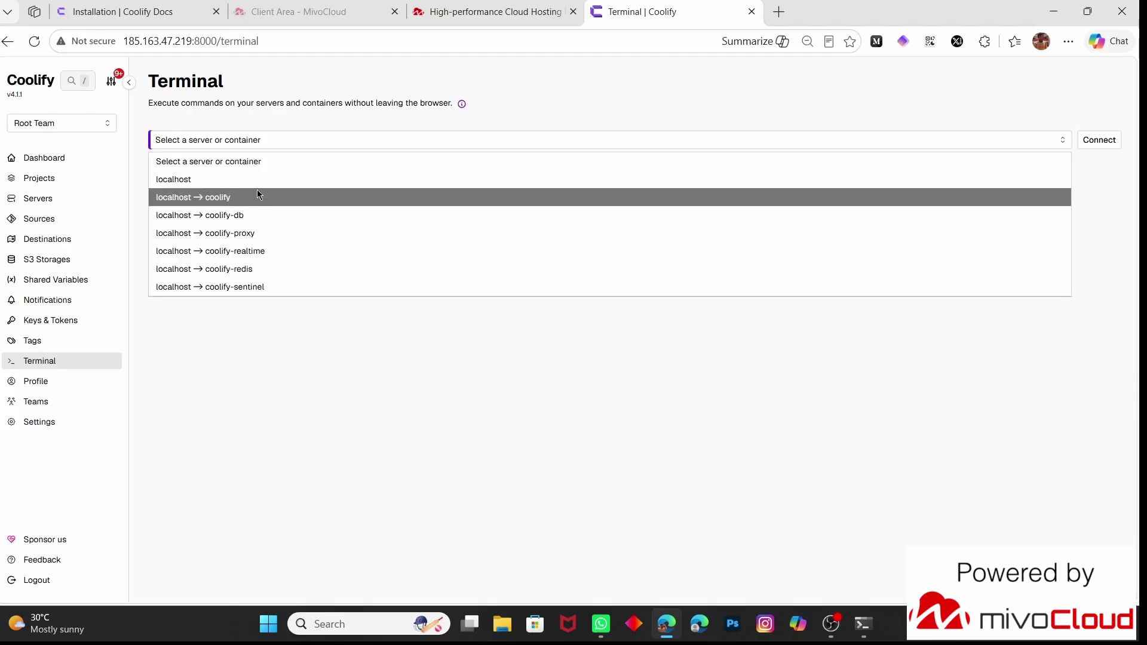
{"action": "left_click", "coordinate": [205, 194]}
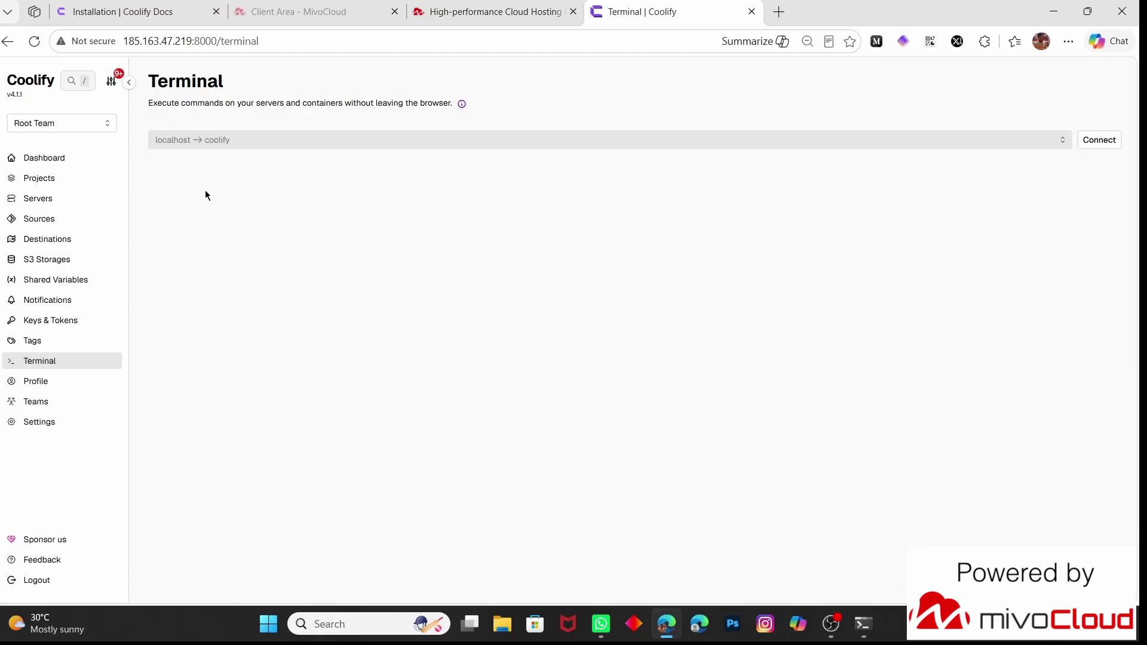
{"action": "left_click", "coordinate": [1114, 144]}
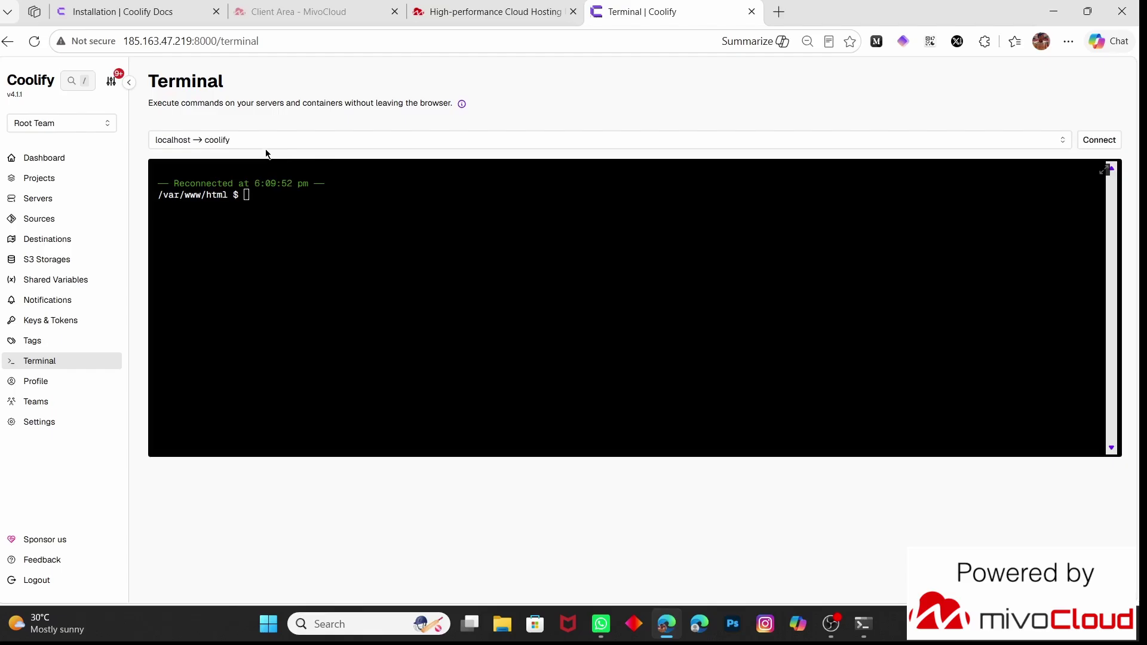
{"action": "left_click", "coordinate": [267, 147]}
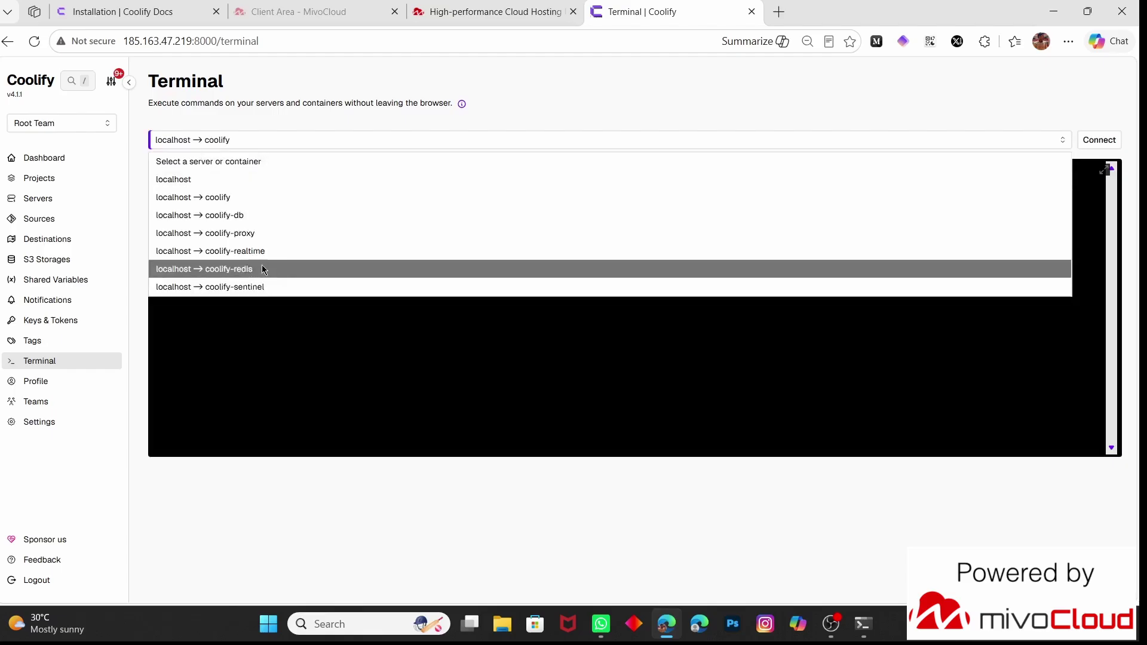
{"action": "left_click", "coordinate": [232, 179]}
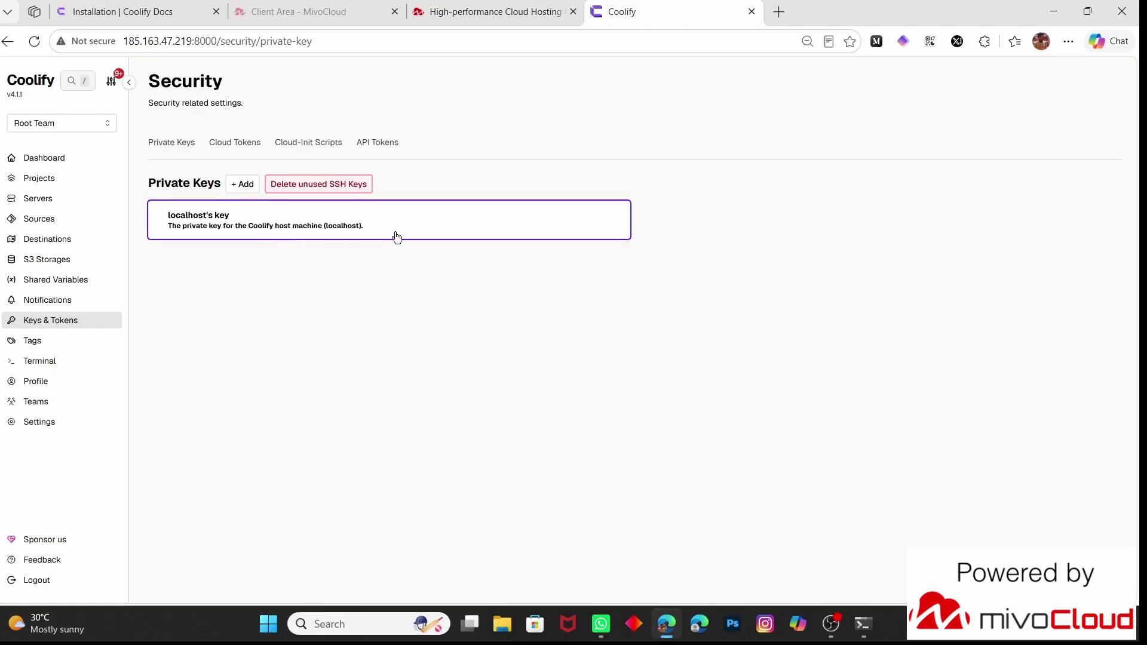
View the Git Sources page, which lists no sources yet
{"action": "left_click", "coordinate": [54, 219]}
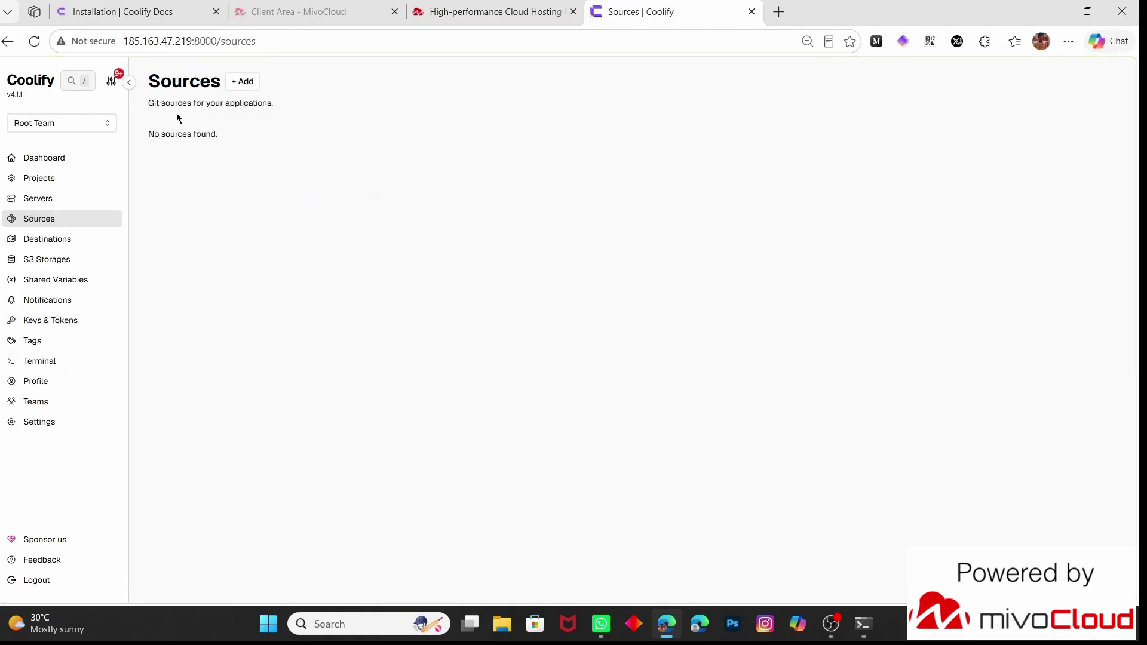
{"action": "left_click_drag", "start_coordinate": [293, 108], "coordinate": [134, 119]}
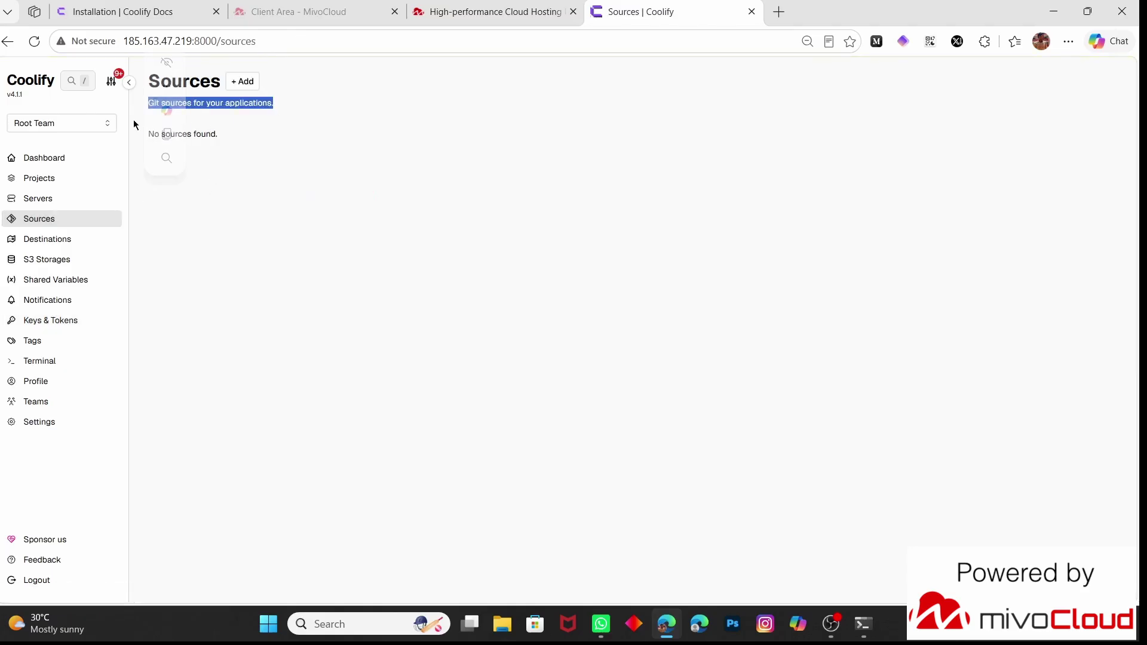
{"action": "left_click", "coordinate": [236, 245]}
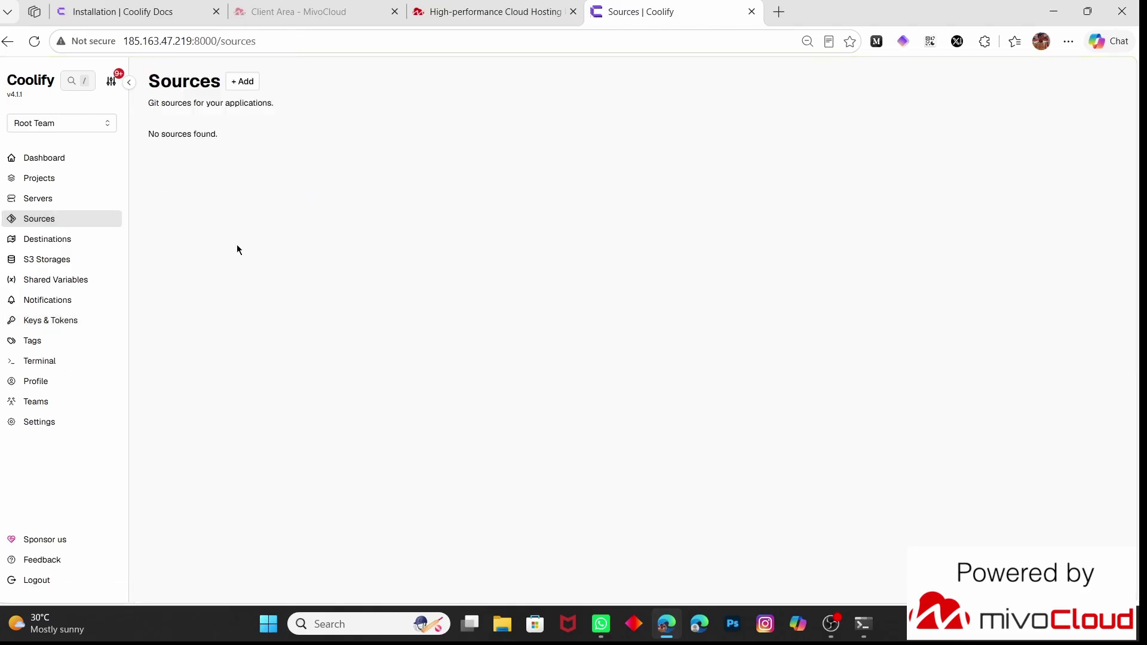
Add a Private Repository (with GitHub App) resource to My first project's production environment
{"action": "left_click", "coordinate": [54, 181]}
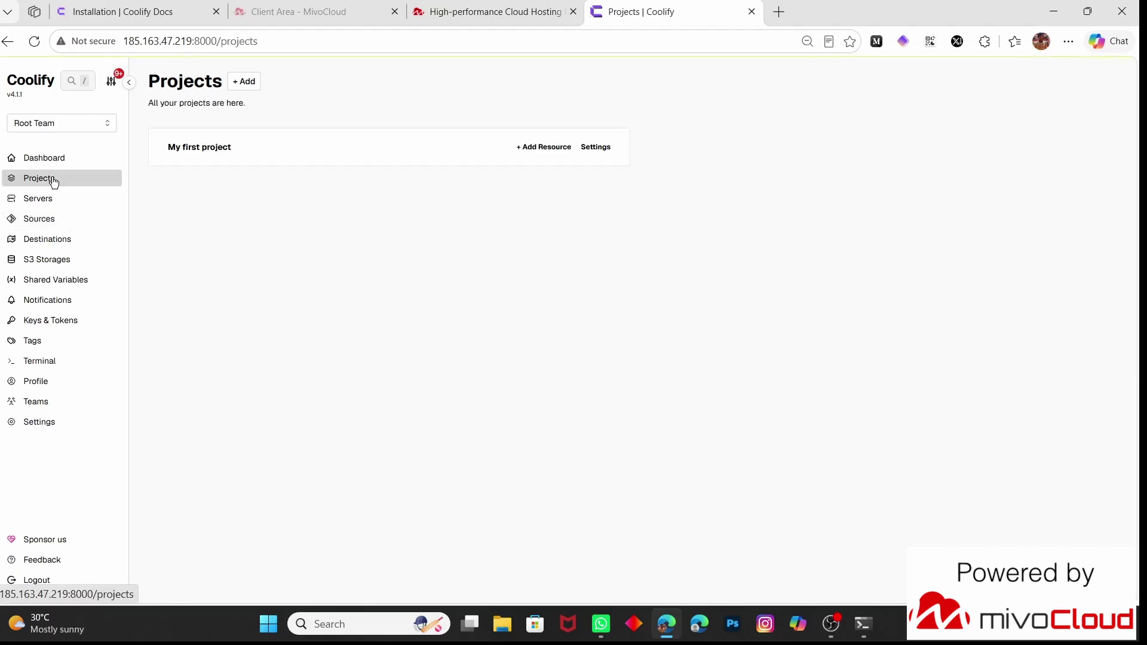
{"action": "left_click", "coordinate": [203, 158]}
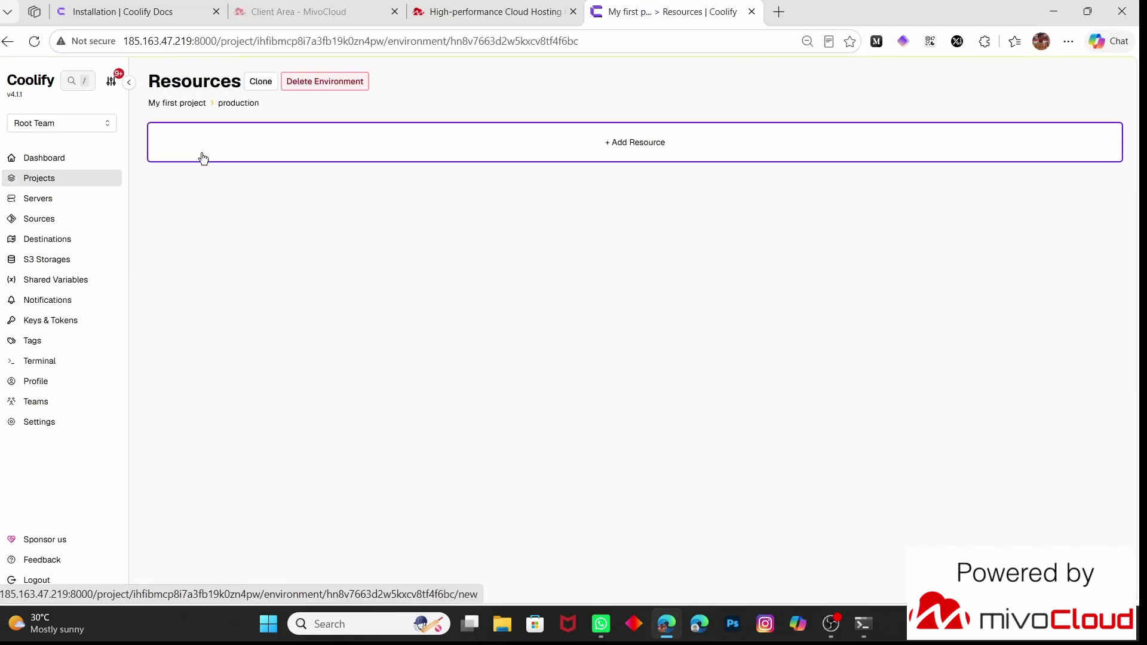
{"action": "left_click", "coordinate": [353, 140]}
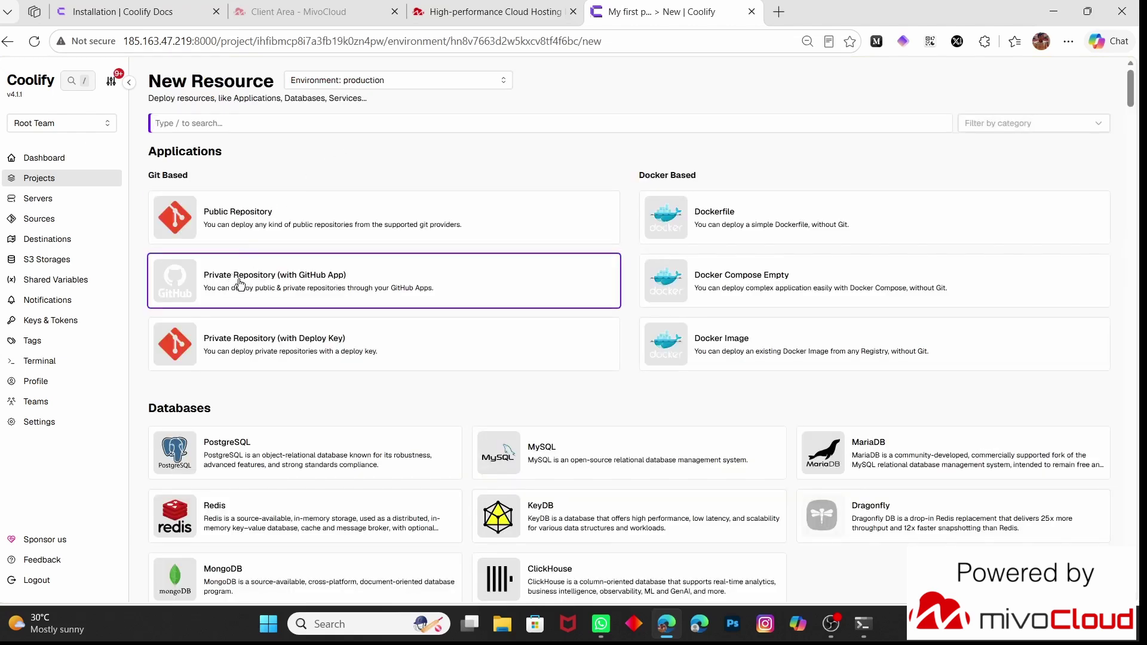
{"action": "left_click", "coordinate": [292, 284]}
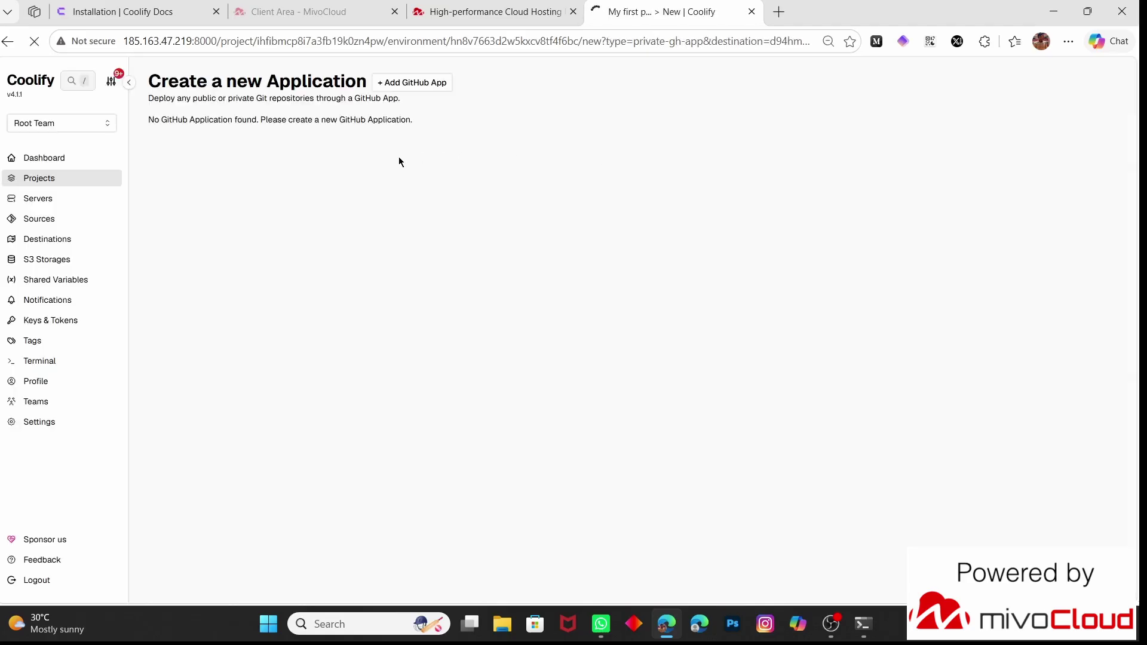
Add a GitHub App named coolify-tesing and start its automated registration on GitHub
{"action": "left_click", "coordinate": [436, 84]}
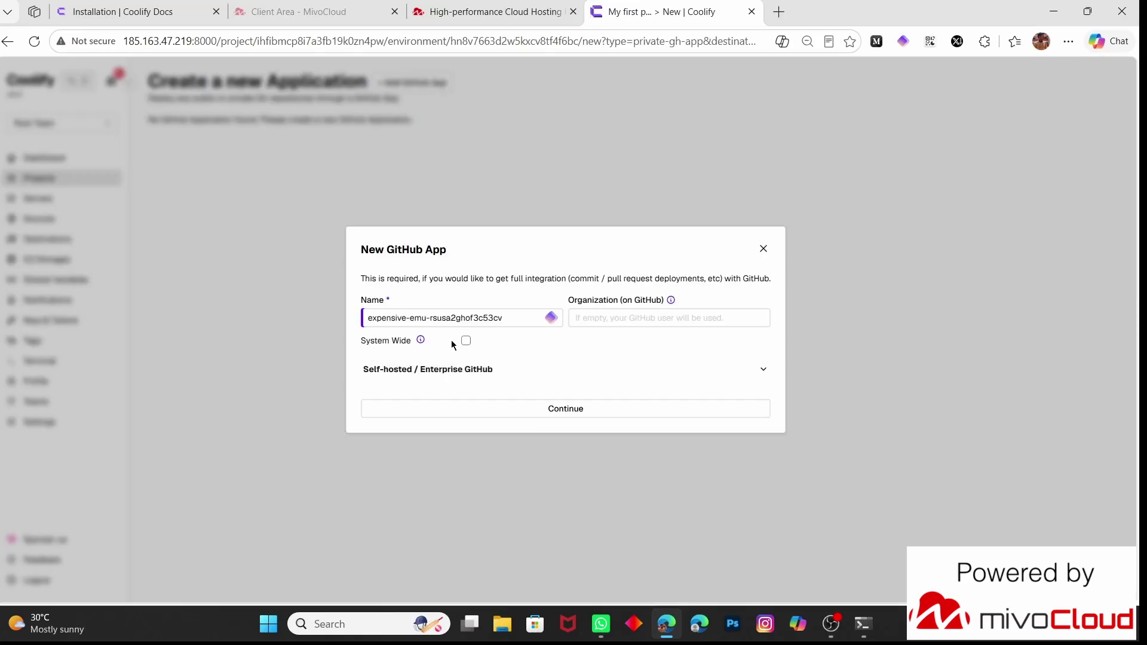
{"action": "key", "text": "ctrl+a"}
{"action": "type", "text": "coolify-tesing"}
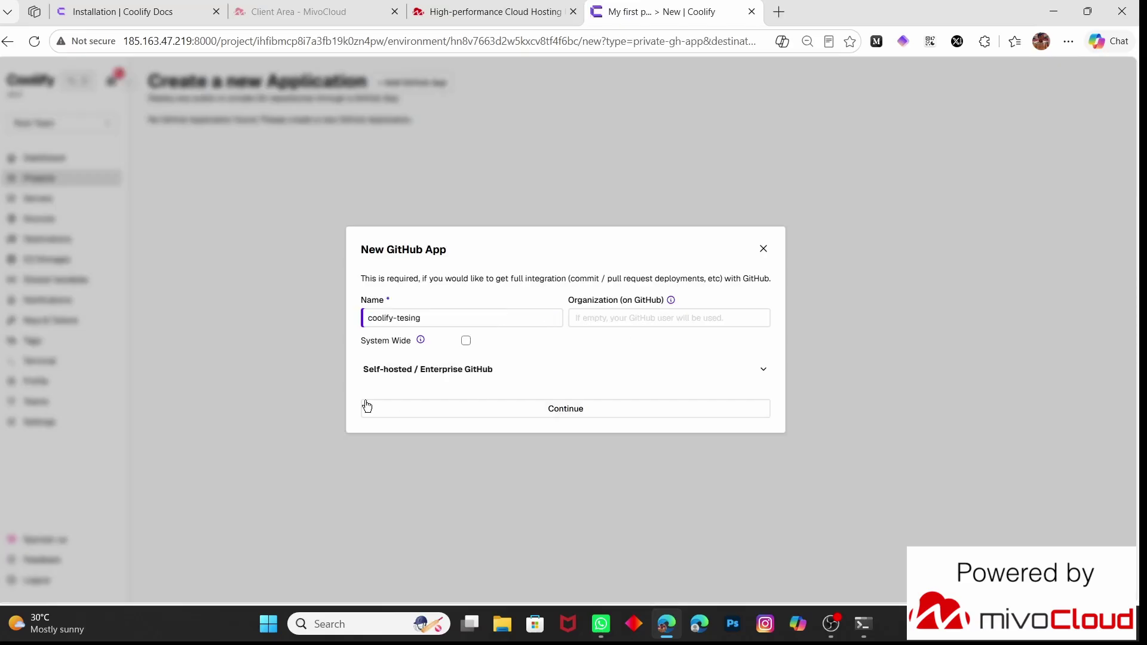
{"action": "left_click", "coordinate": [518, 408]}
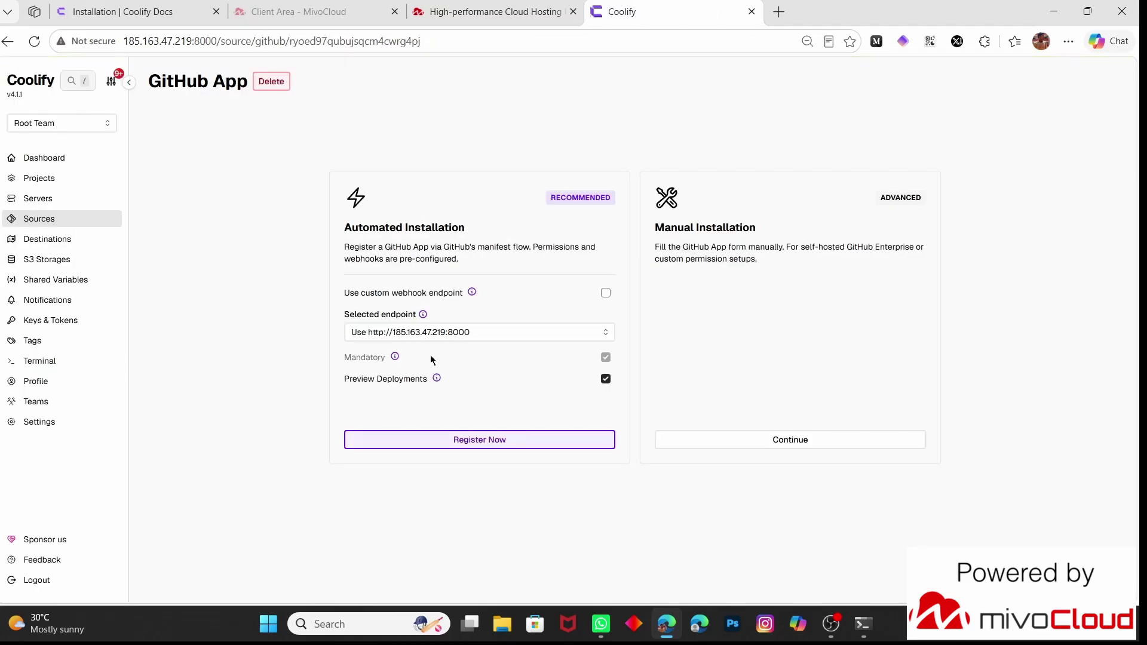
{"action": "left_click", "coordinate": [502, 442]}
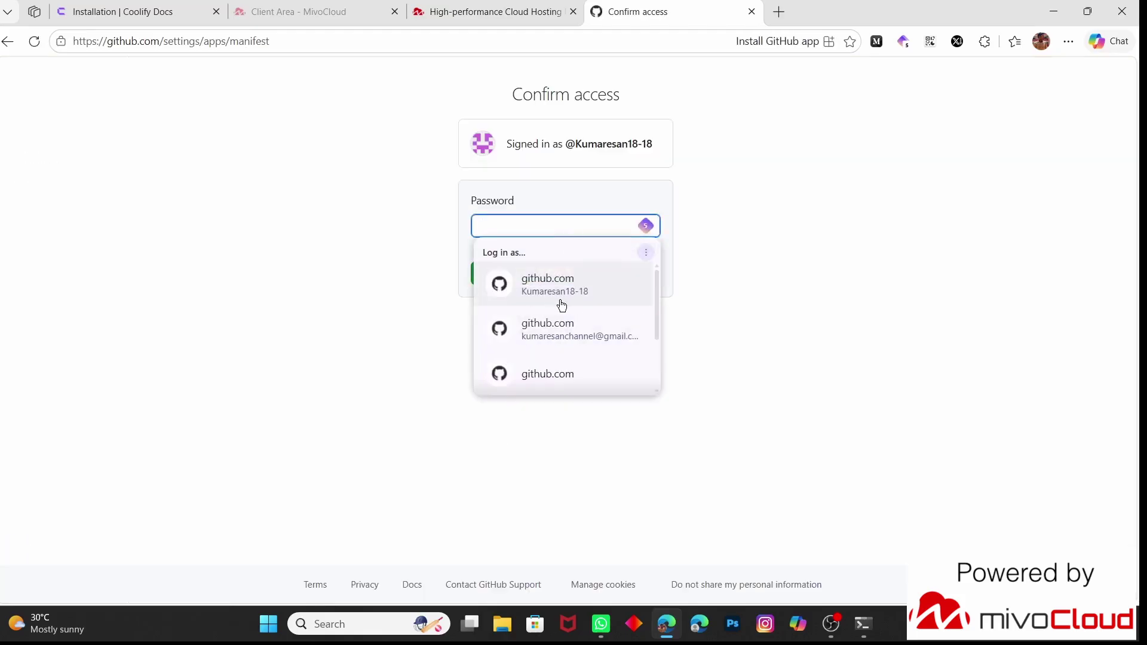
Confirm the GitHub account password and create the coolify-tesing GitHub App
{"action": "left_click", "coordinate": [563, 302]}
{"action": "left_click", "coordinate": [561, 275]}
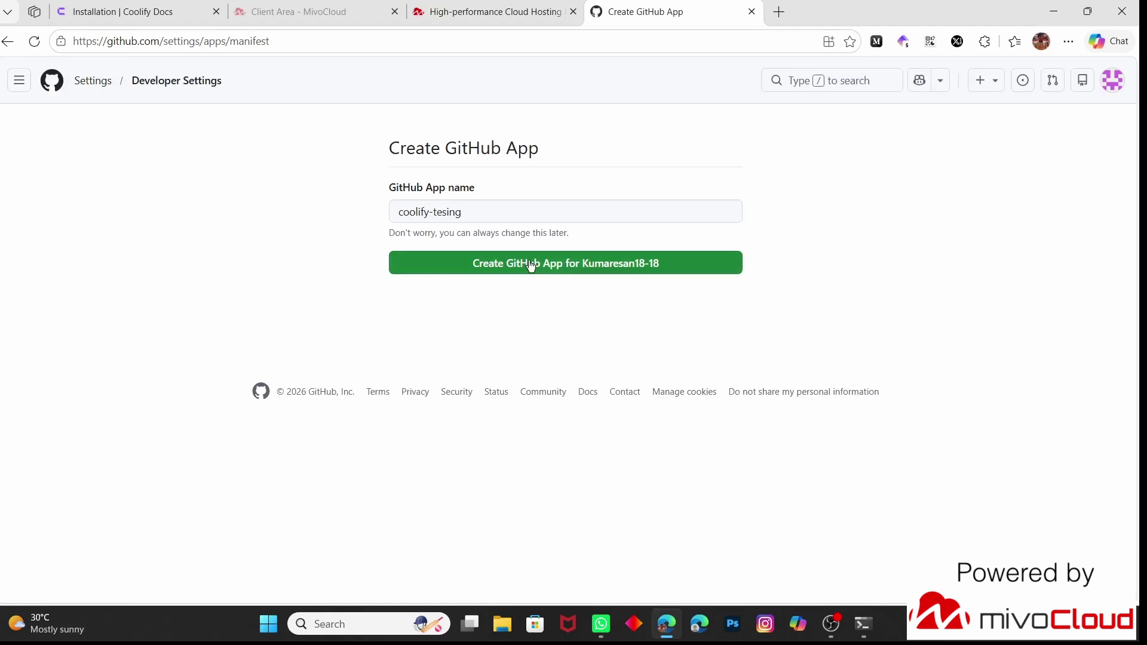
{"action": "left_click", "coordinate": [528, 263]}
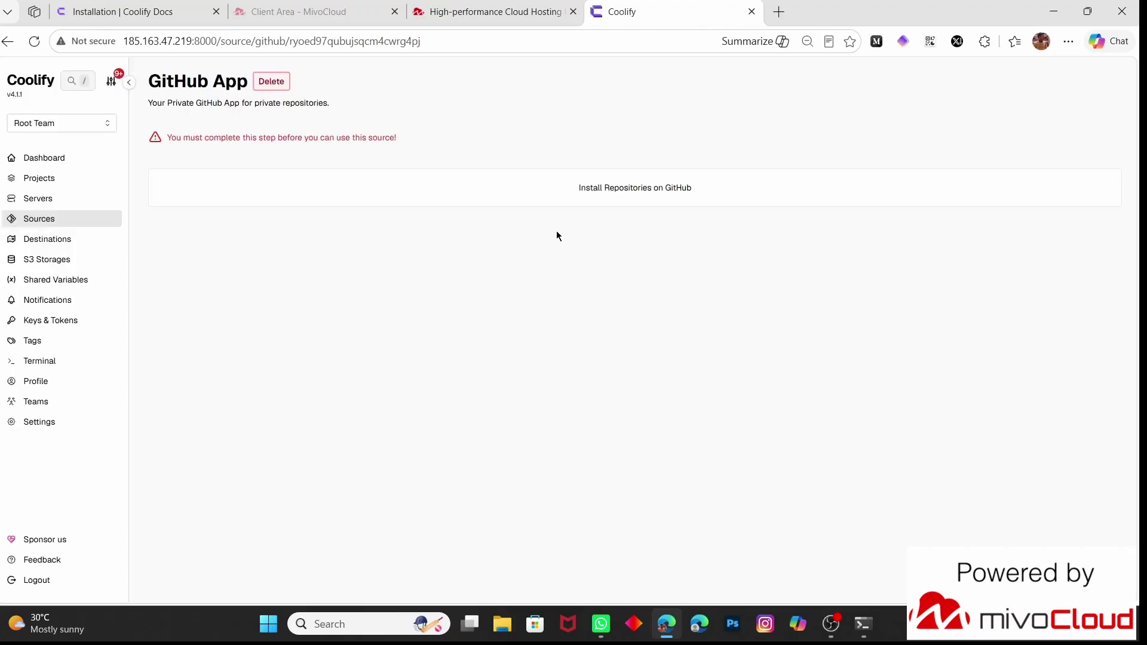
Install coolify-tesing on only the nextjs-todo-app-deploy repository
{"action": "left_click", "coordinate": [632, 187]}
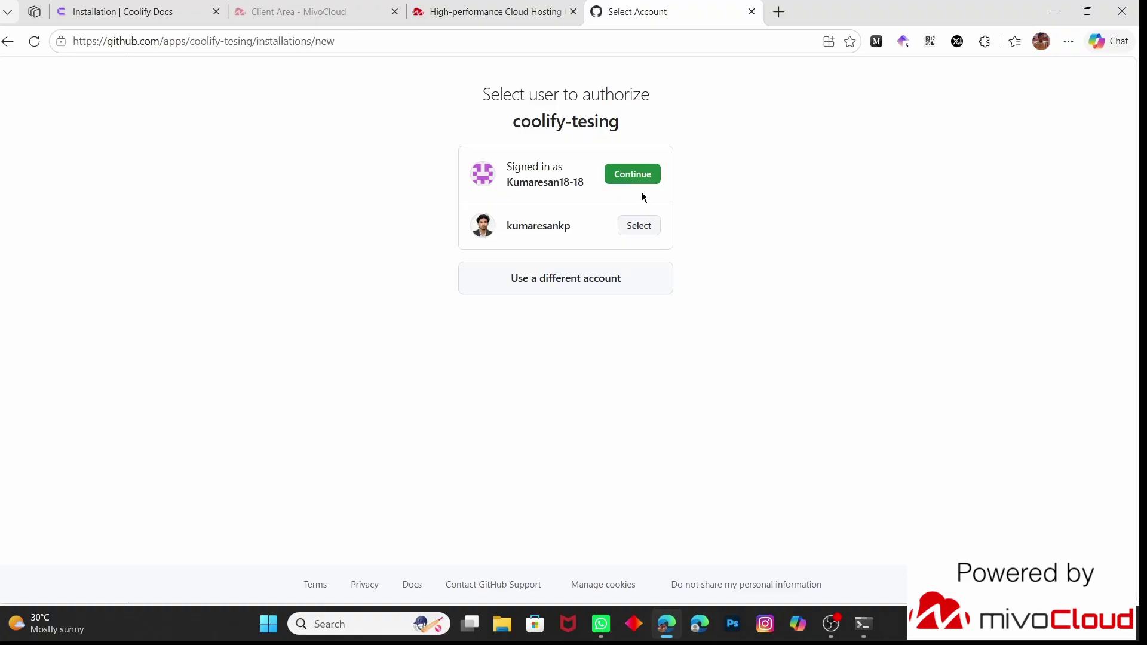
{"action": "left_click", "coordinate": [634, 178]}
{"action": "scroll", "coordinate": [635, 177], "scroll_direction": "down", "scroll_amount": 2}
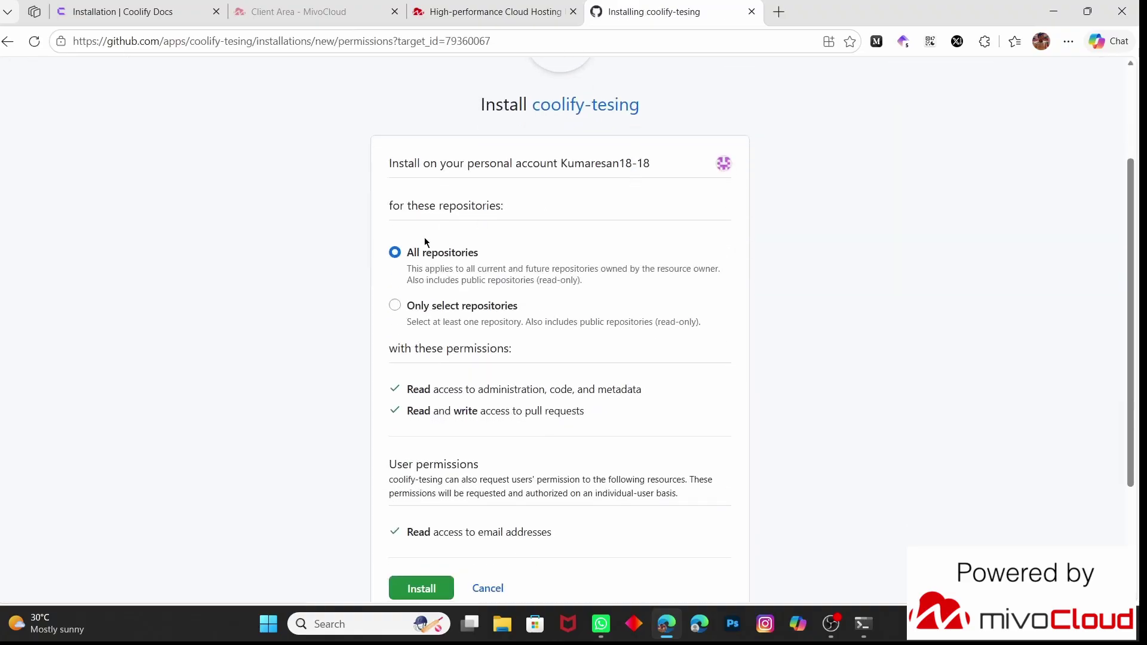
{"action": "left_click_drag", "start_coordinate": [491, 257], "coordinate": [407, 258]}
{"action": "left_click", "coordinate": [349, 262]}
{"action": "left_click", "coordinate": [396, 306]}
{"action": "scroll", "coordinate": [395, 309], "scroll_direction": "down", "scroll_amount": 1}
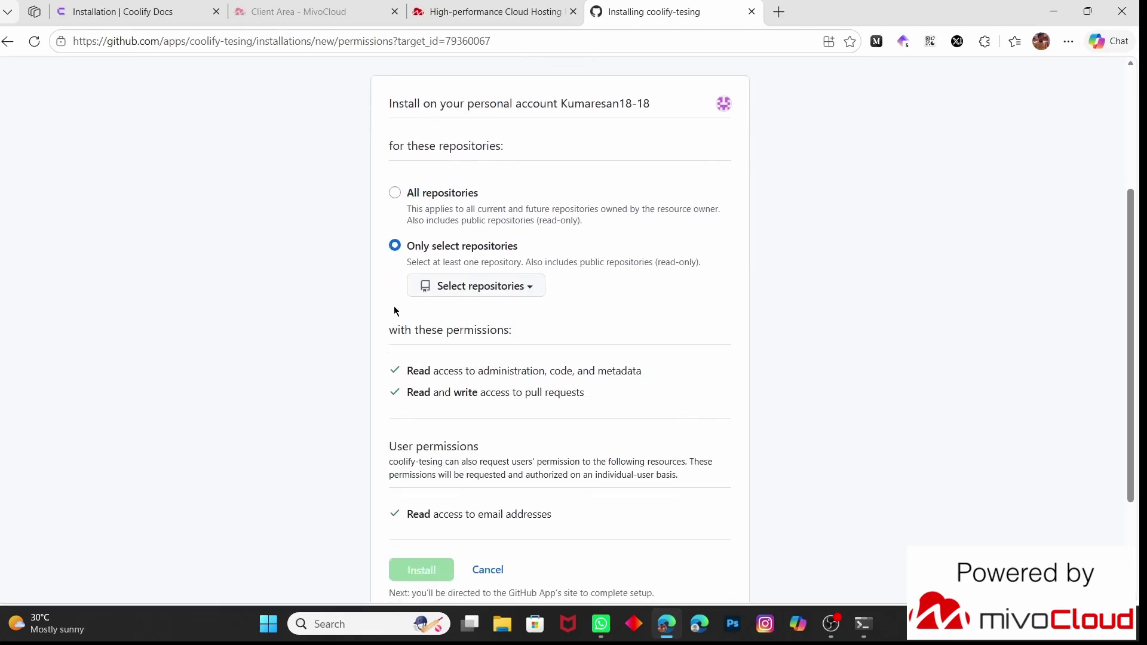
{"action": "left_click", "coordinate": [456, 289]}
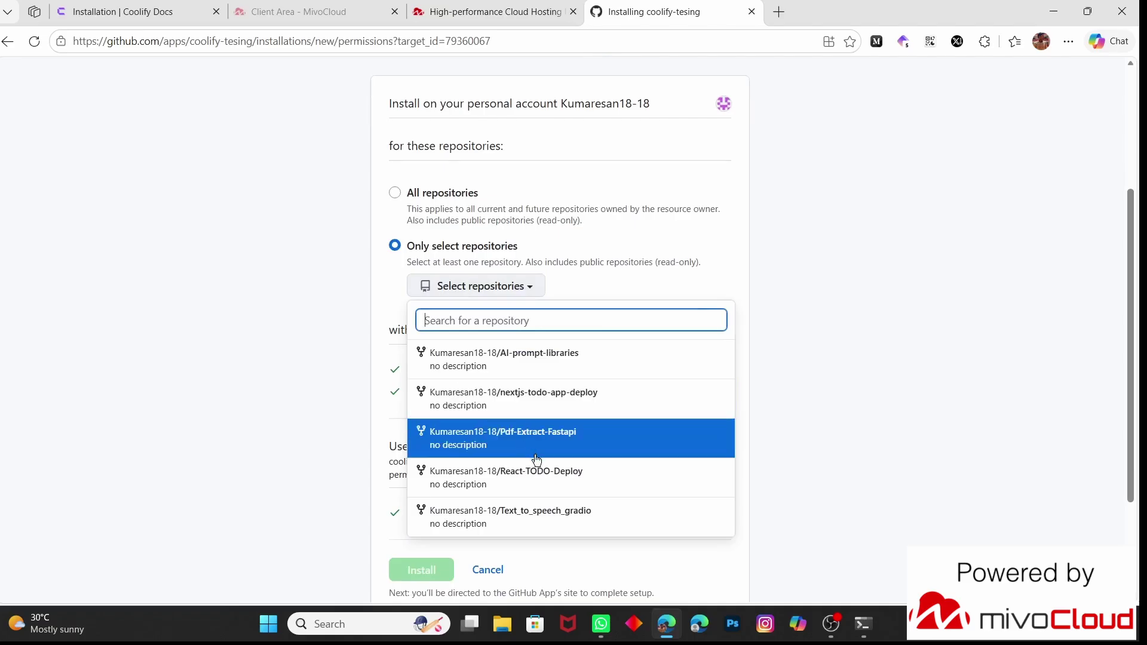
{"action": "left_click", "coordinate": [565, 407]}
{"action": "scroll", "coordinate": [564, 404], "scroll_direction": "down", "scroll_amount": 2}
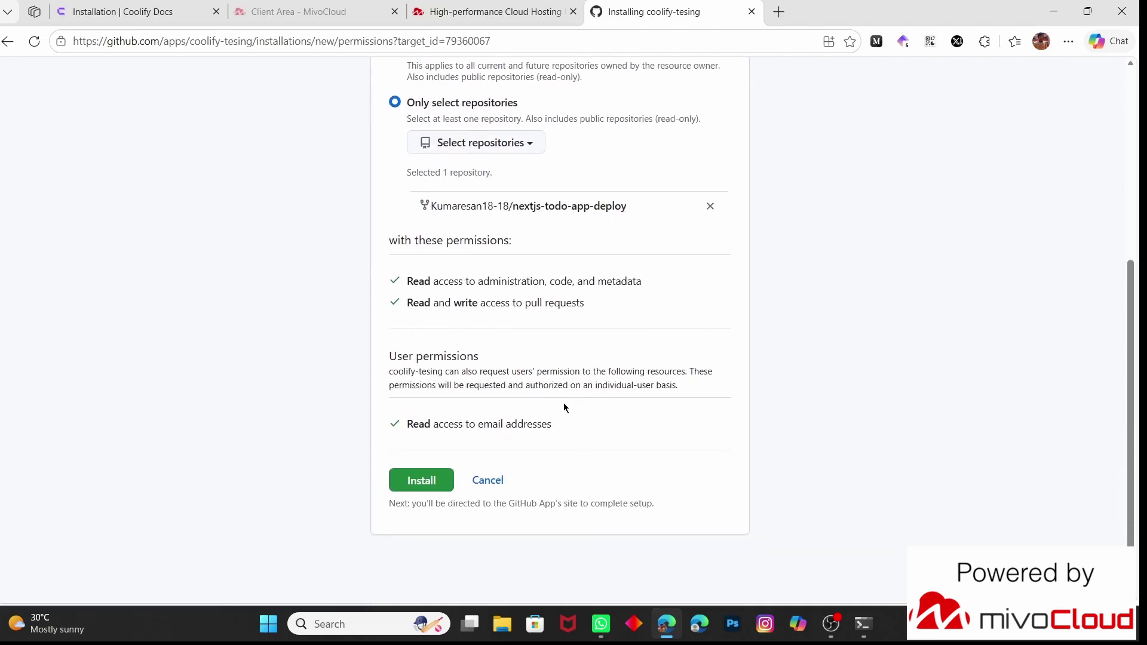
{"action": "left_click", "coordinate": [437, 479]}
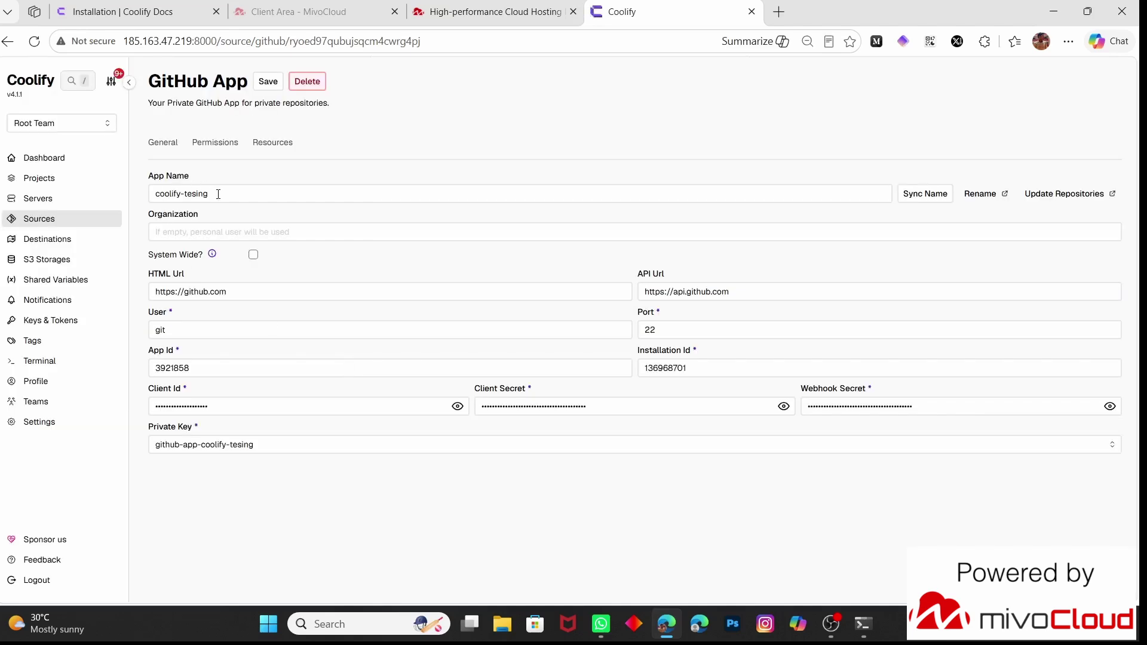
Sync the coolify-tesing app name with GitHub
{"action": "left_click_drag", "start_coordinate": [218, 194], "coordinate": [148, 194]}
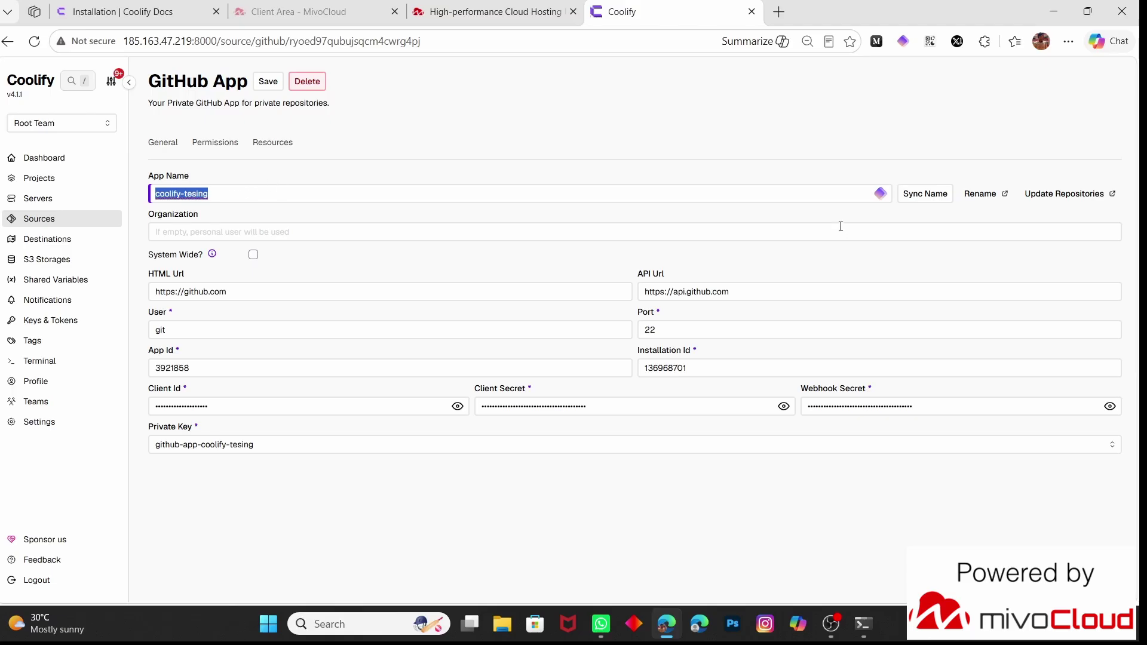
{"action": "left_click", "coordinate": [925, 195]}
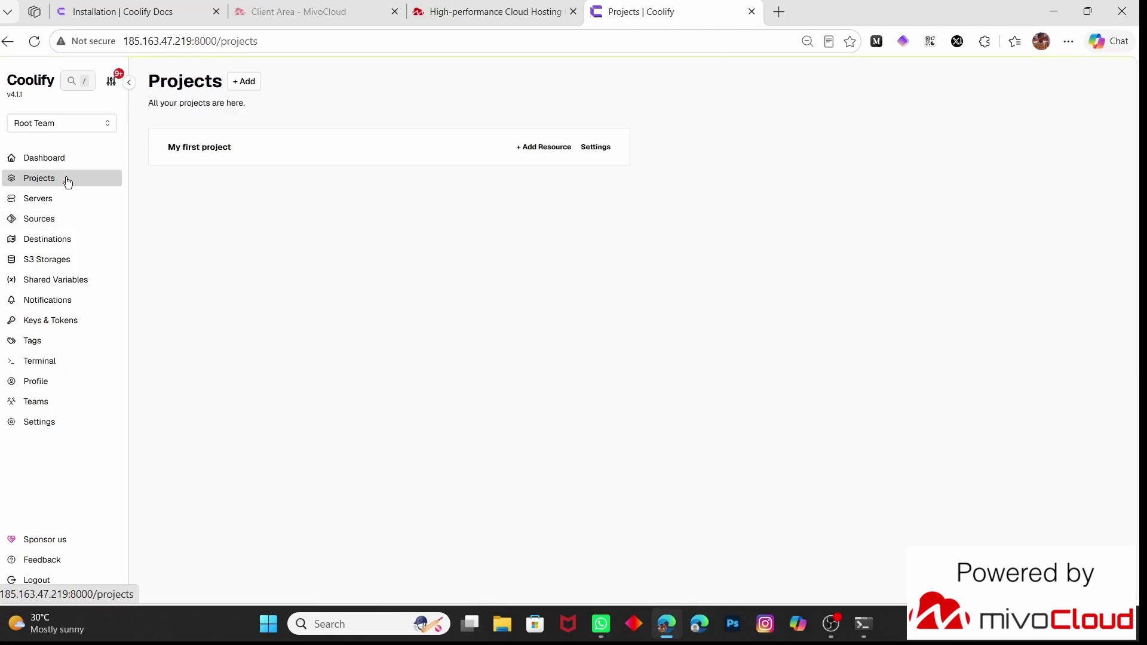
Add a Private Repository resource to My first project using the coolify-tesing GitHub App
{"action": "left_click", "coordinate": [319, 154]}
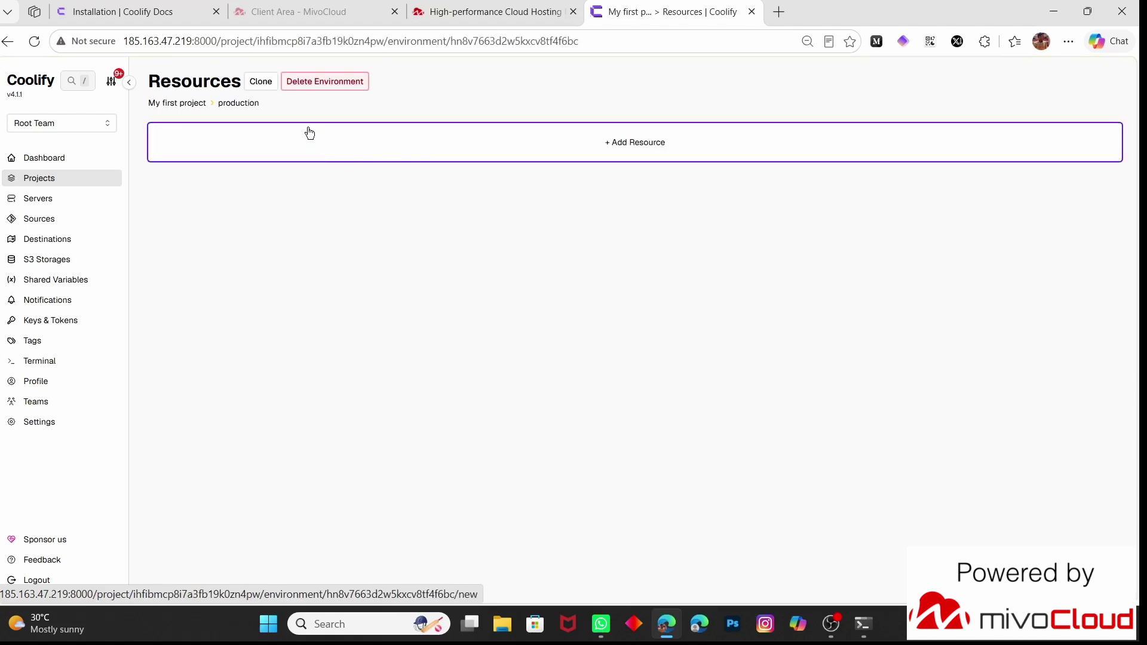
{"action": "left_click", "coordinate": [636, 142]}
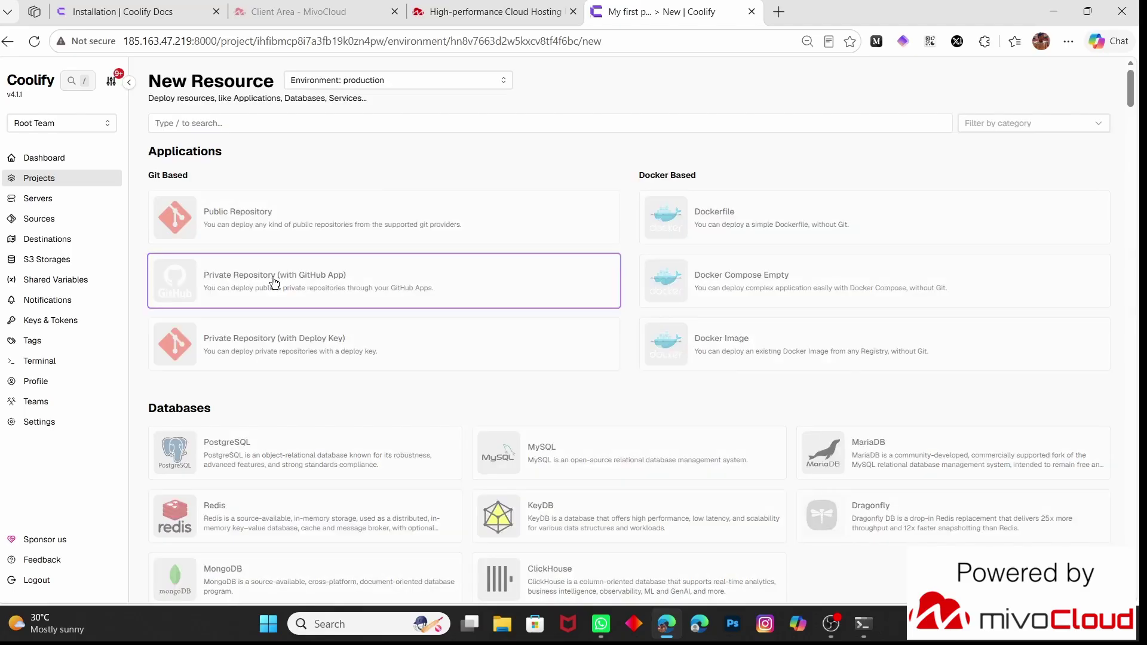
{"action": "left_click", "coordinate": [275, 282]}
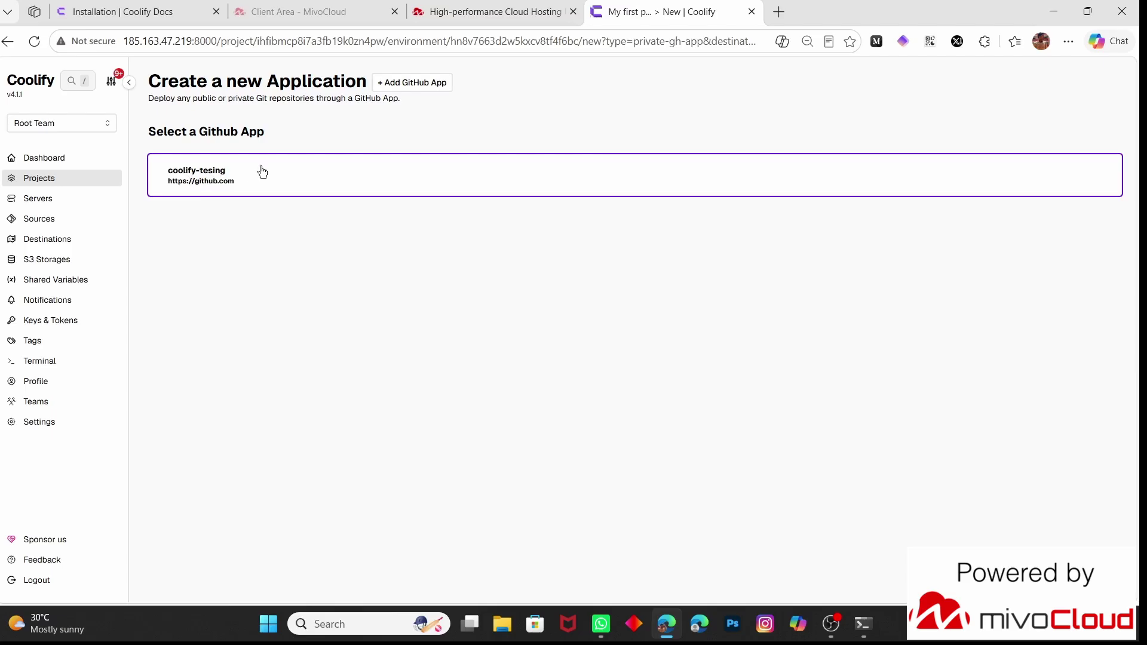
{"action": "left_click", "coordinate": [263, 171]}
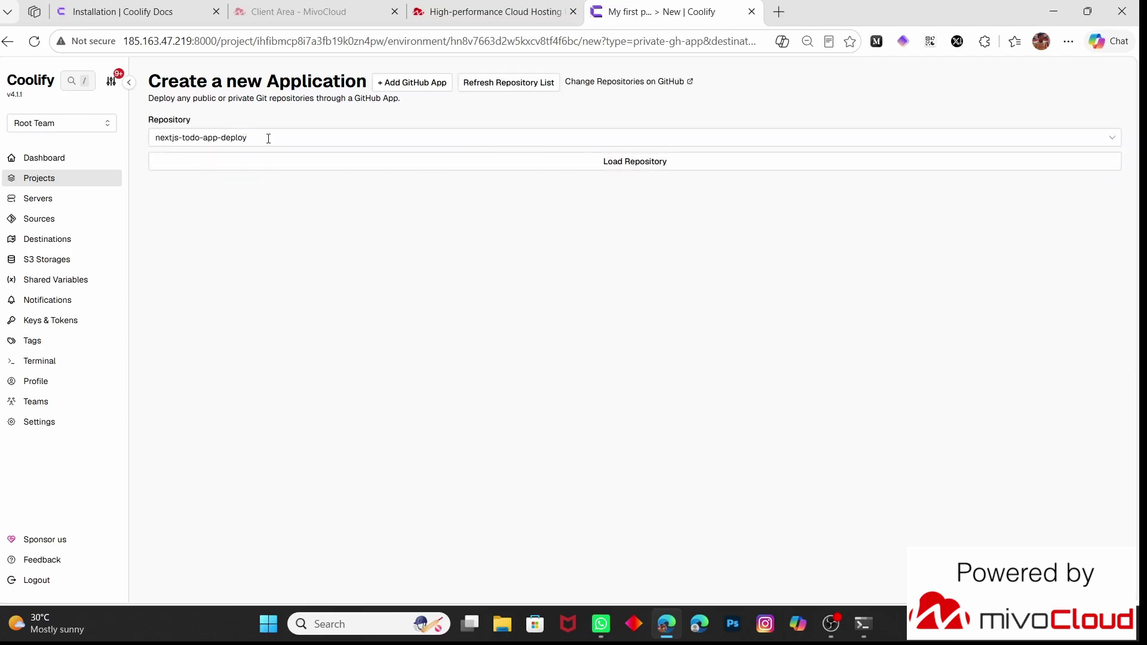
Load nextjs-todo-app-deploy, detecting branch main, Nixpacks and port 3000
{"action": "left_click_drag", "start_coordinate": [268, 139], "coordinate": [134, 142]}
{"action": "left_click", "coordinate": [683, 229]}
{"action": "left_click", "coordinate": [632, 167]}
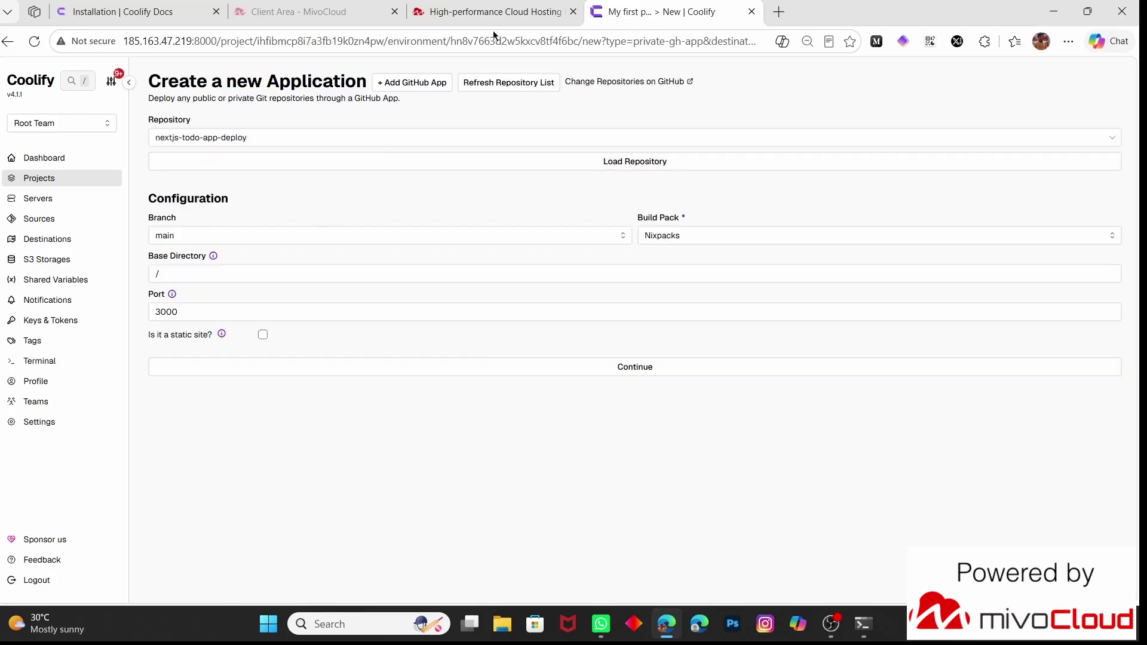
{"action": "left_click", "coordinate": [781, 12]}
Open nextjs-todo-app-deploy on github.com and switch to the patch-1 branch
{"action": "type", "text": "github.com"}
{"action": "key", "text": "Return"}
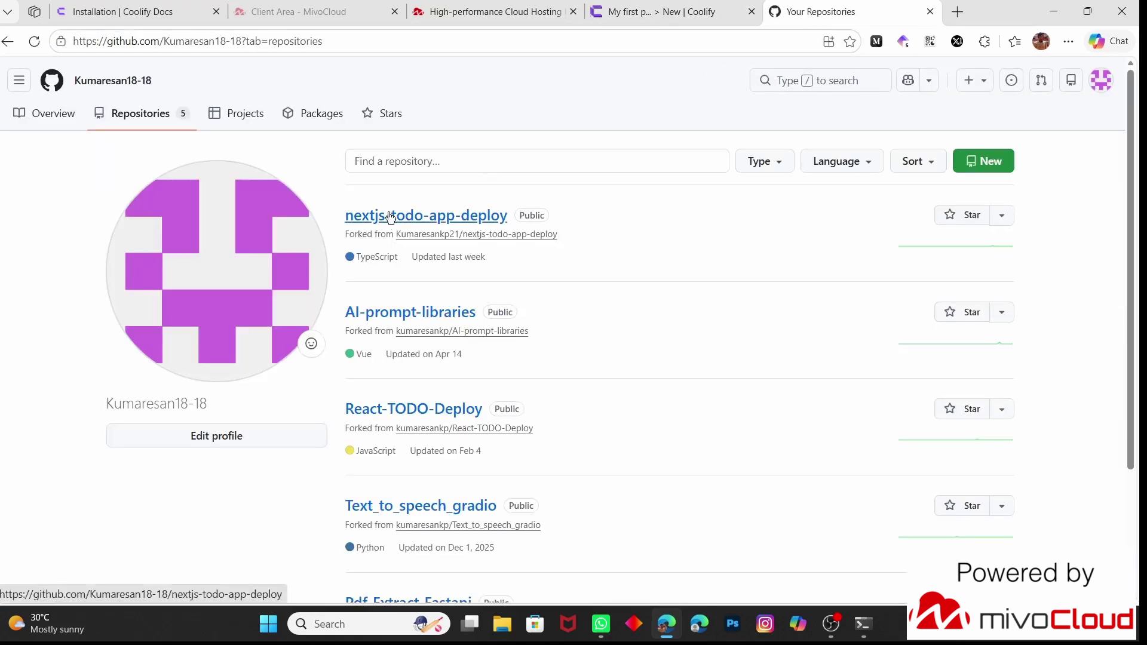
{"action": "left_click", "coordinate": [390, 216]}
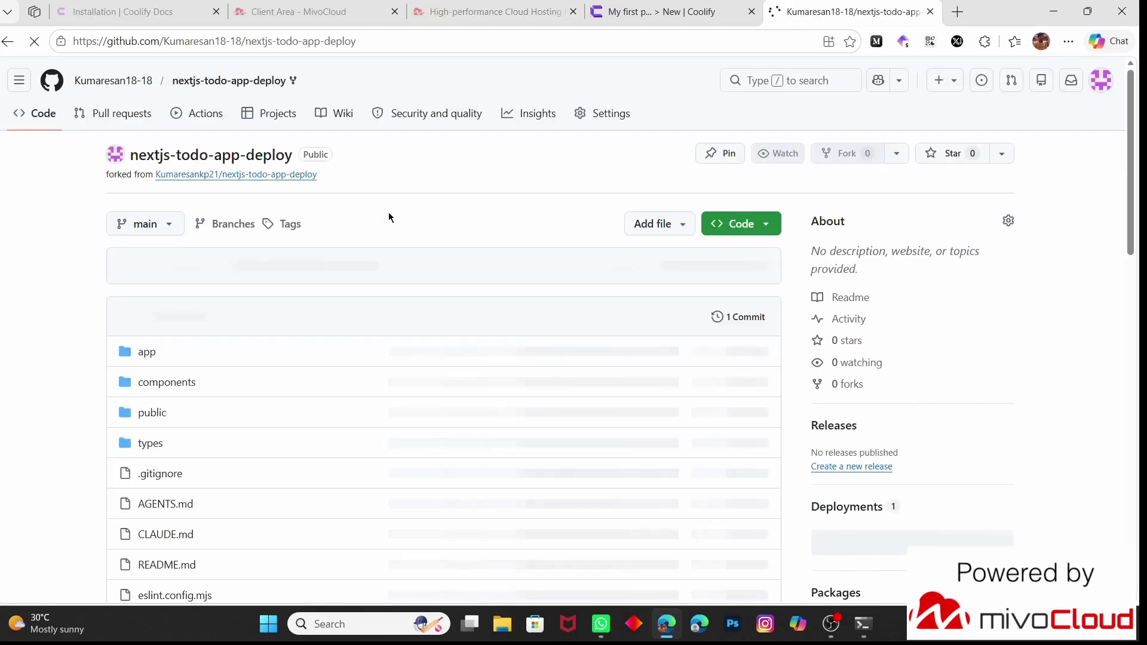
{"action": "scroll", "coordinate": [257, 292], "scroll_direction": "down", "scroll_amount": 2}
{"action": "scroll", "coordinate": [255, 292], "scroll_direction": "up", "scroll_amount": 2}
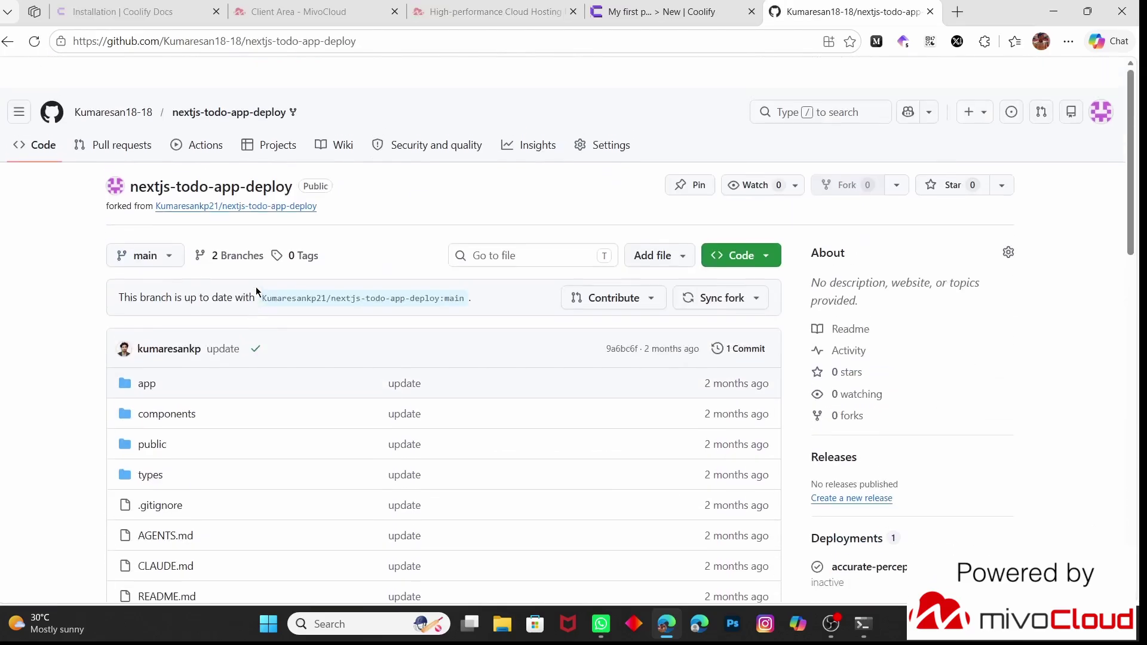
{"action": "left_click", "coordinate": [130, 224]}
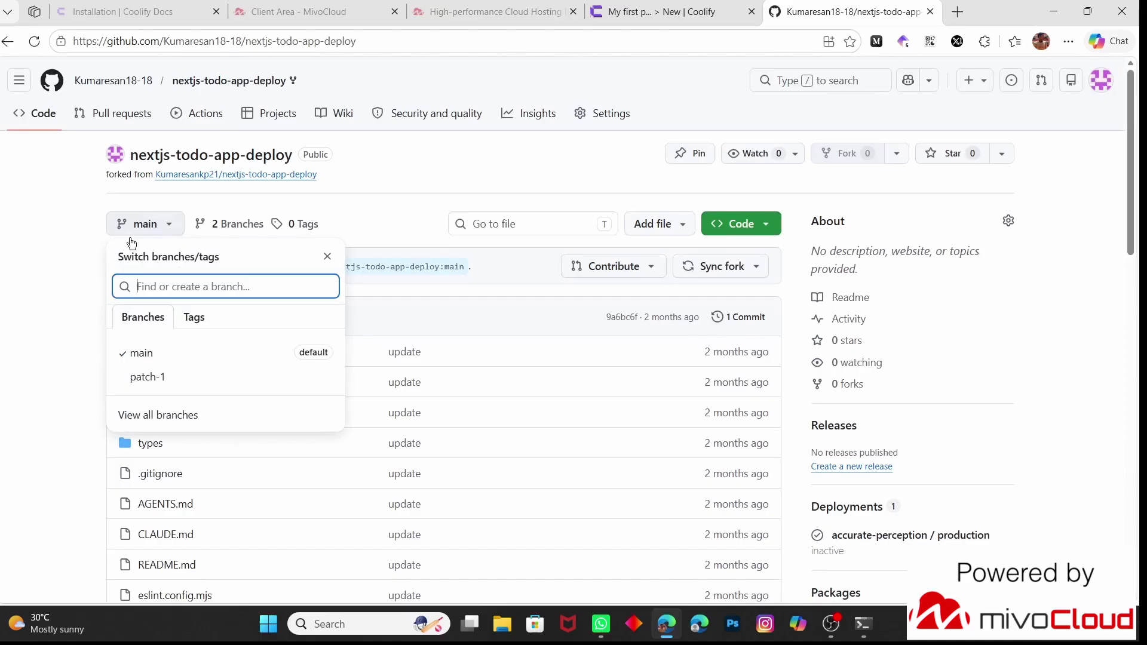
{"action": "left_click", "coordinate": [85, 270]}
{"action": "scroll", "coordinate": [86, 269], "scroll_direction": "down", "scroll_amount": 1}
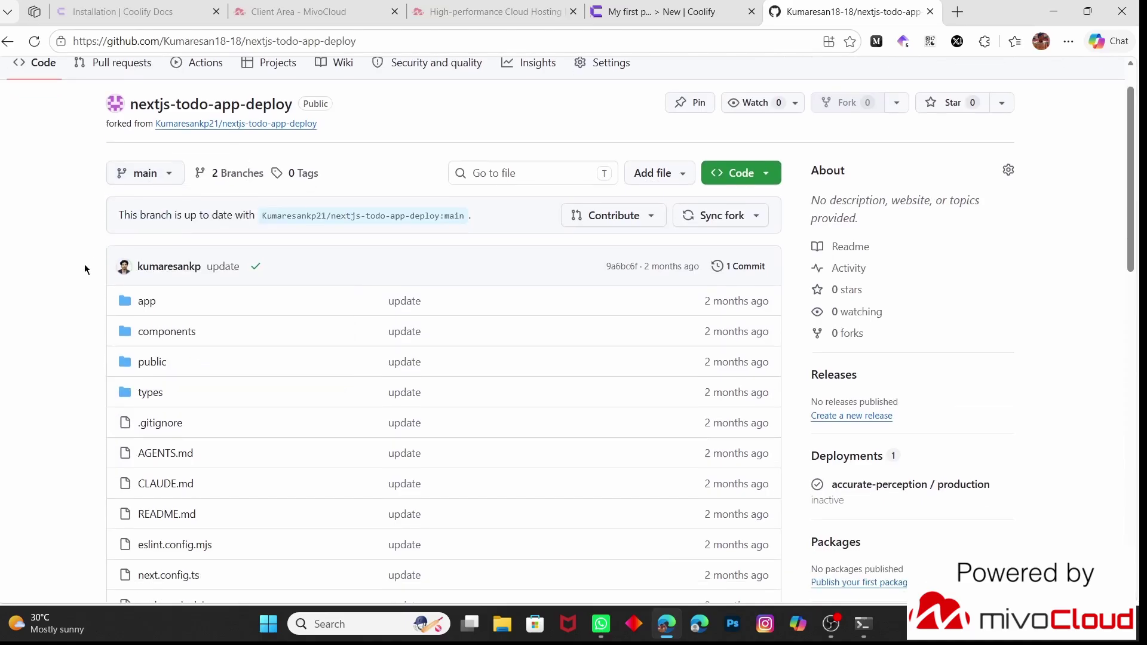
{"action": "left_click", "coordinate": [177, 173]}
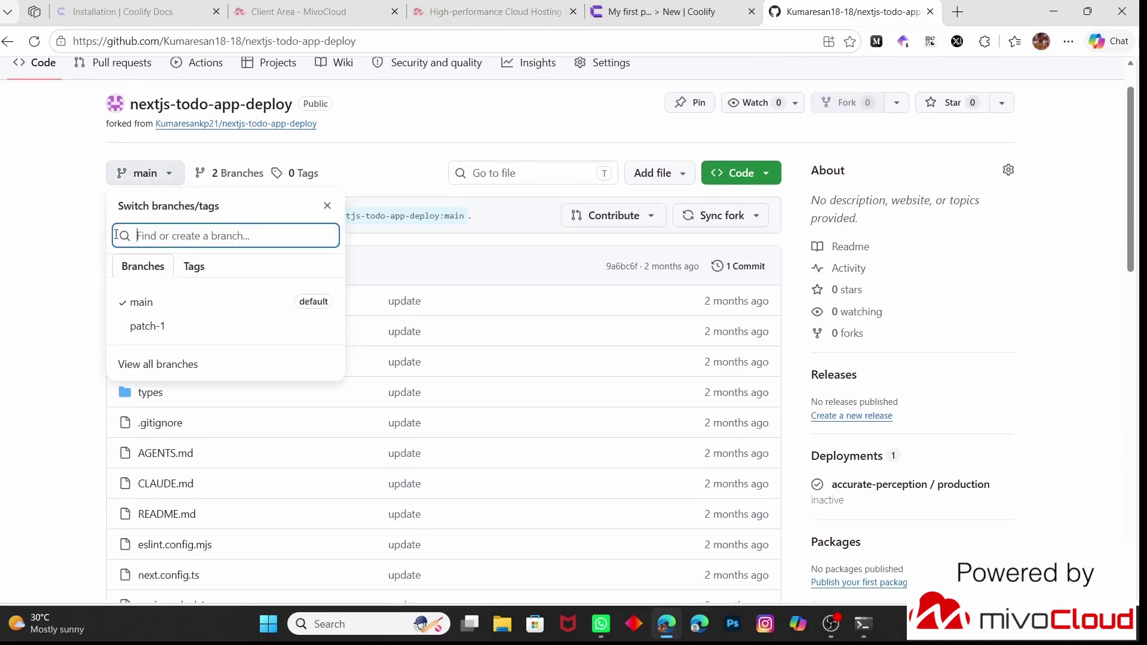
{"action": "left_click", "coordinate": [59, 270]}
{"action": "scroll", "coordinate": [58, 268], "scroll_direction": "up", "scroll_amount": 1}
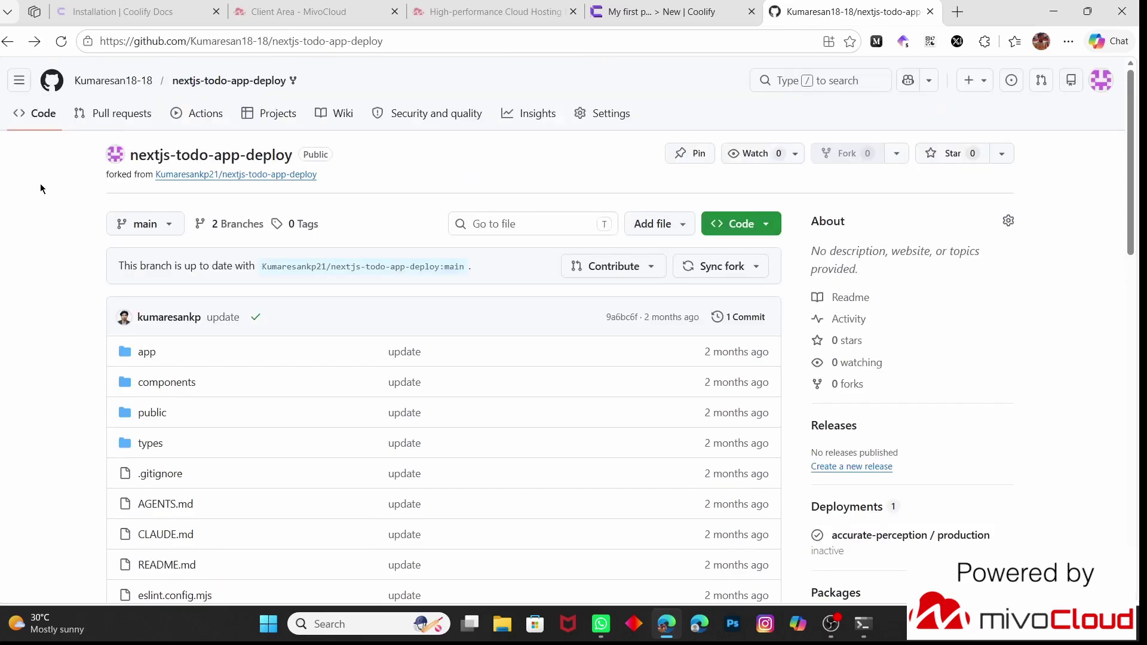
{"action": "left_click", "coordinate": [155, 229]}
{"action": "left_click", "coordinate": [156, 384]}
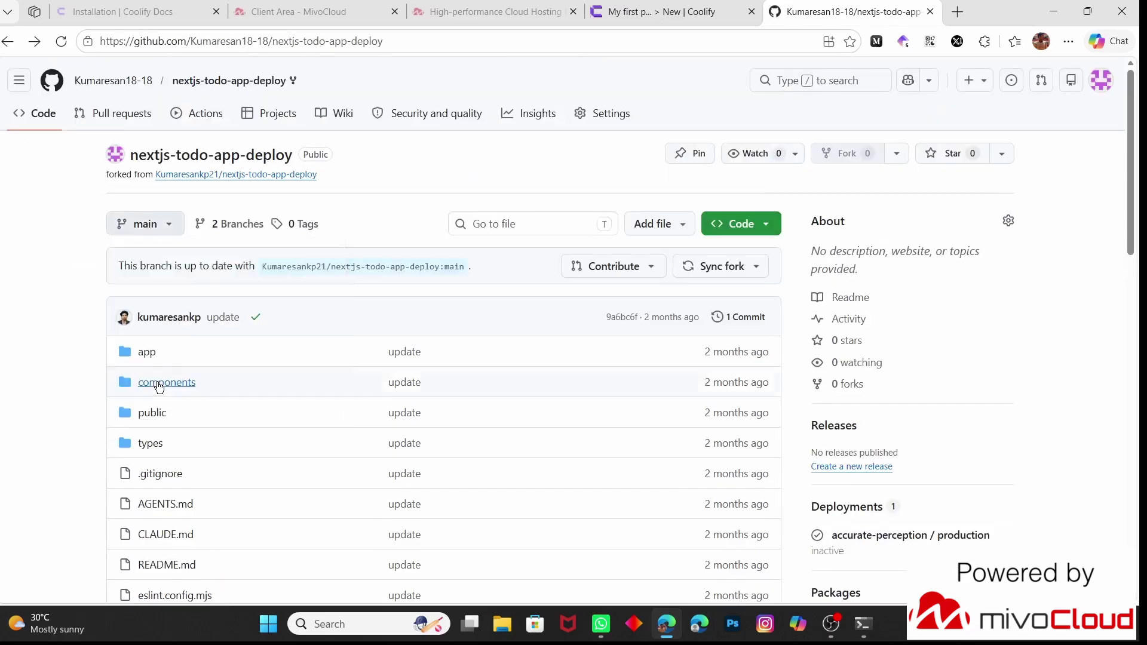
Check package.json's build script and Node engine requirement (>=20.9.0)
{"action": "scroll", "coordinate": [293, 425], "scroll_direction": "down", "scroll_amount": 1}
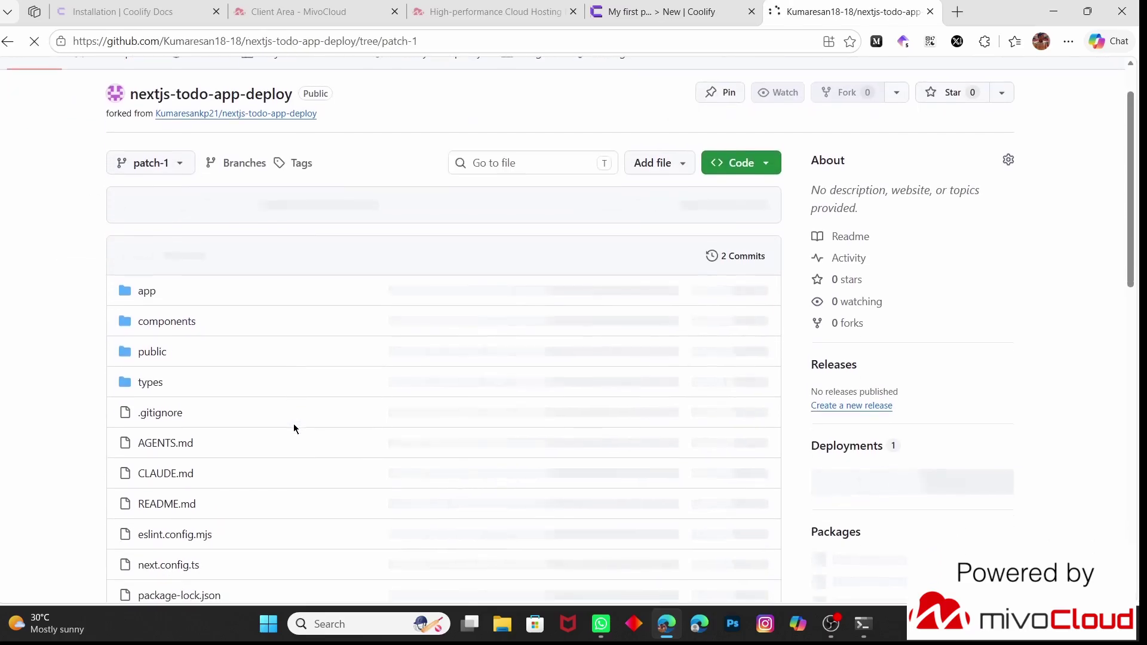
{"action": "scroll", "coordinate": [293, 428], "scroll_direction": "down", "scroll_amount": 2}
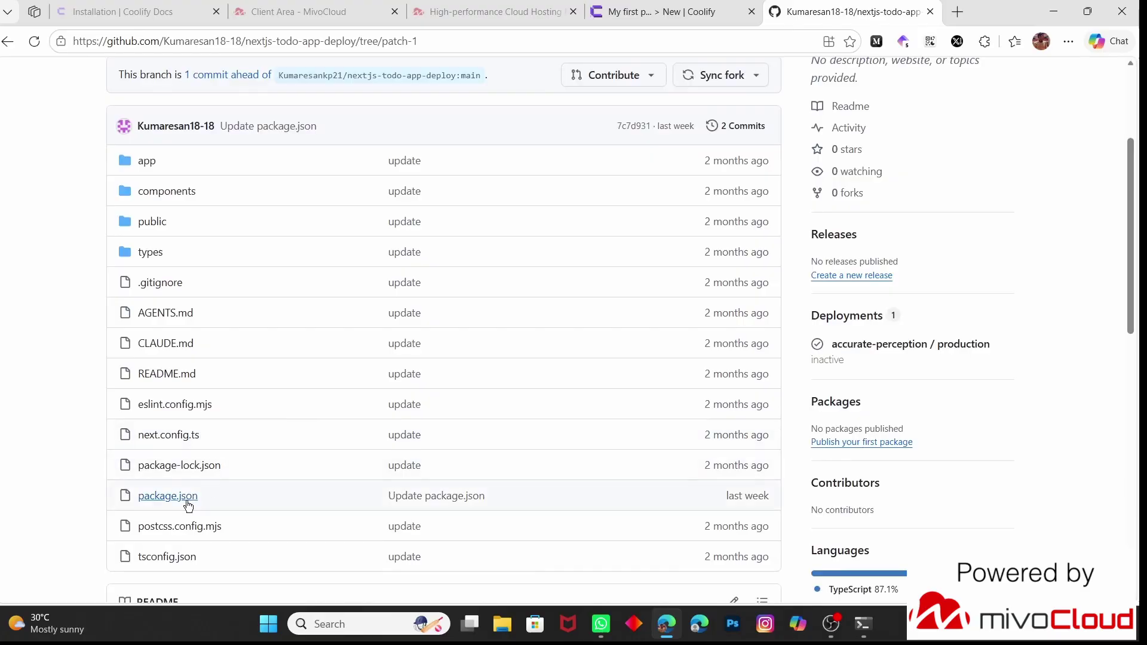
{"action": "left_click", "coordinate": [185, 504]}
{"action": "scroll", "coordinate": [184, 504], "scroll_direction": "down", "scroll_amount": 1}
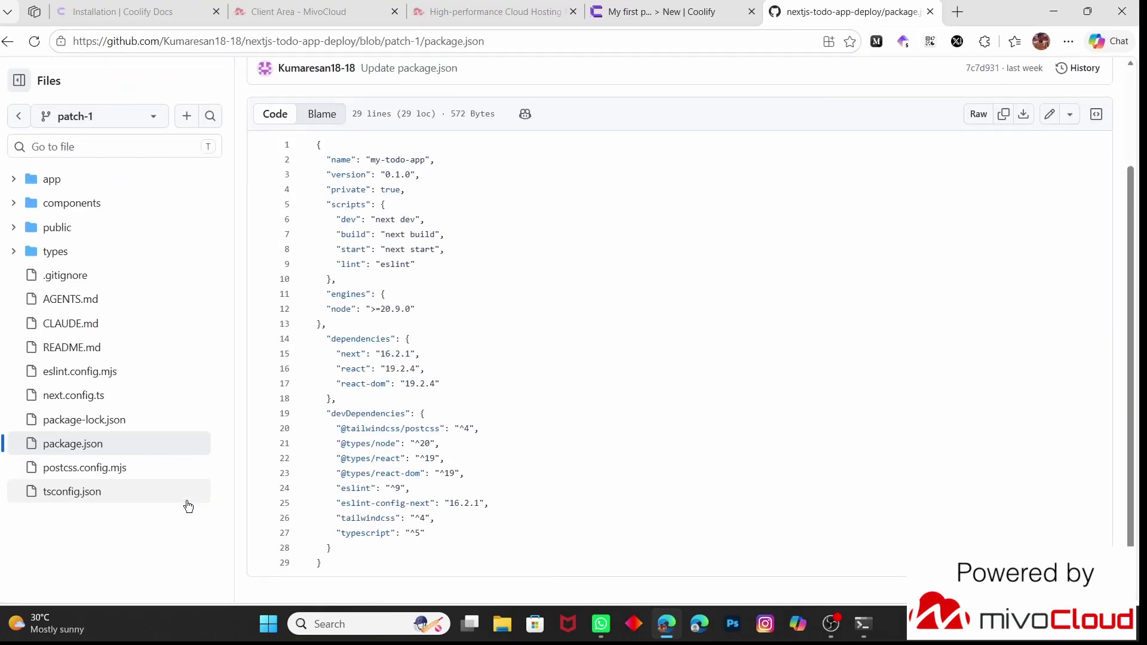
{"action": "left_click_drag", "start_coordinate": [450, 230], "coordinate": [331, 234]}
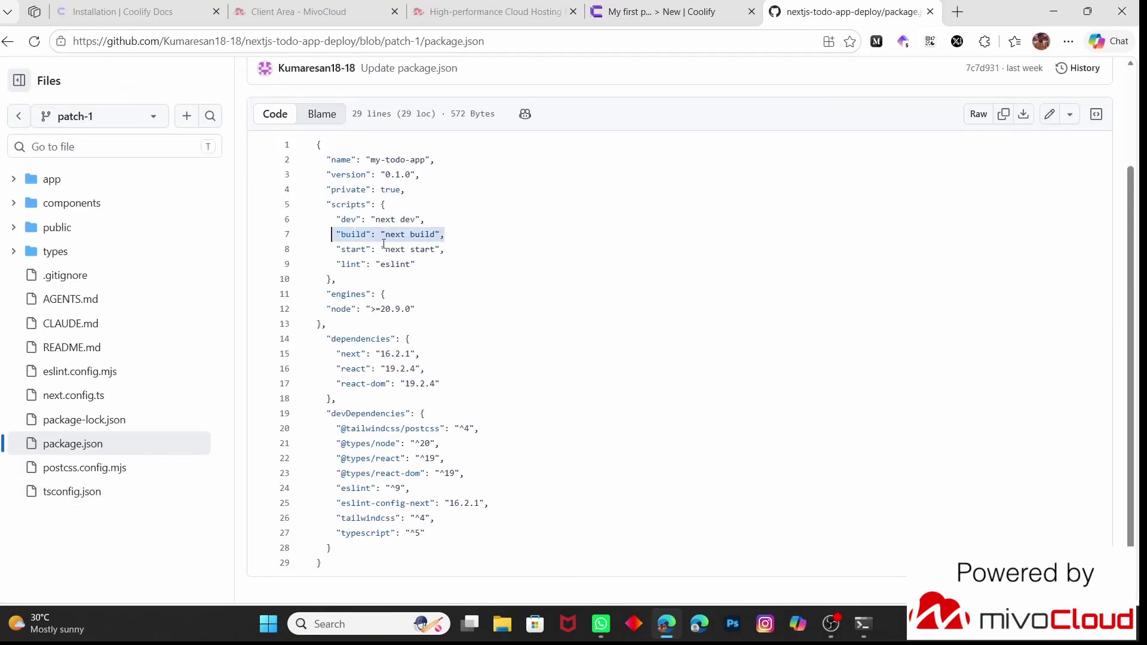
{"action": "left_click_drag", "start_coordinate": [318, 323], "coordinate": [318, 293]}
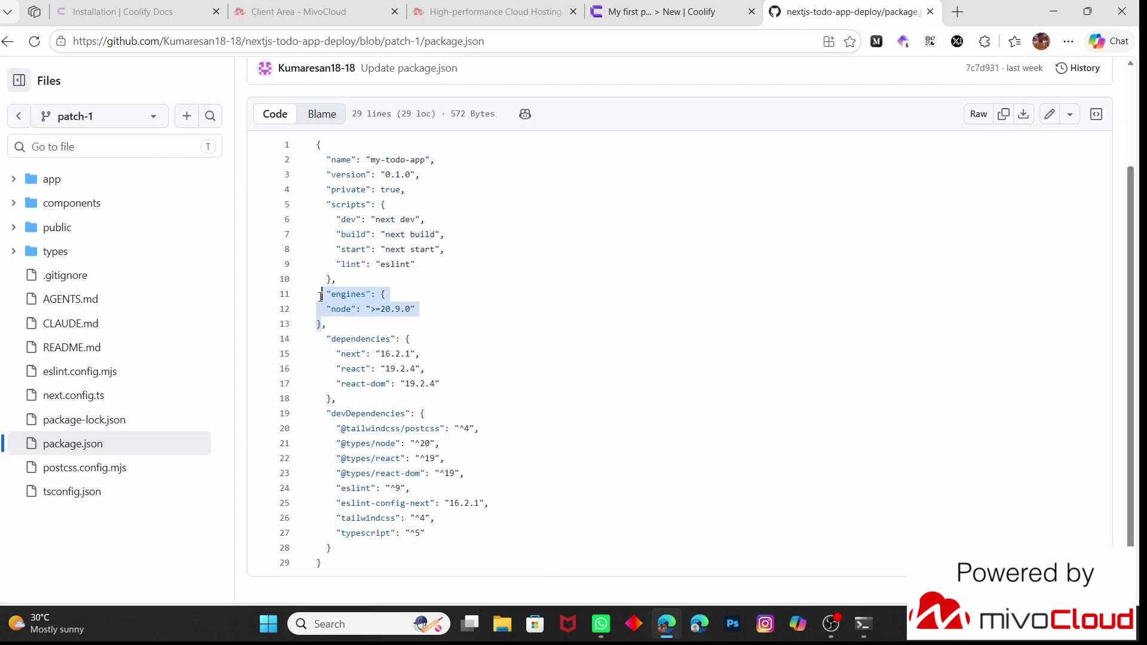
{"action": "left_click", "coordinate": [703, 7]}
Create the nextjs-todo-app-deploy application from branch patch-1, keeping port 3000
{"action": "left_click", "coordinate": [252, 239]}
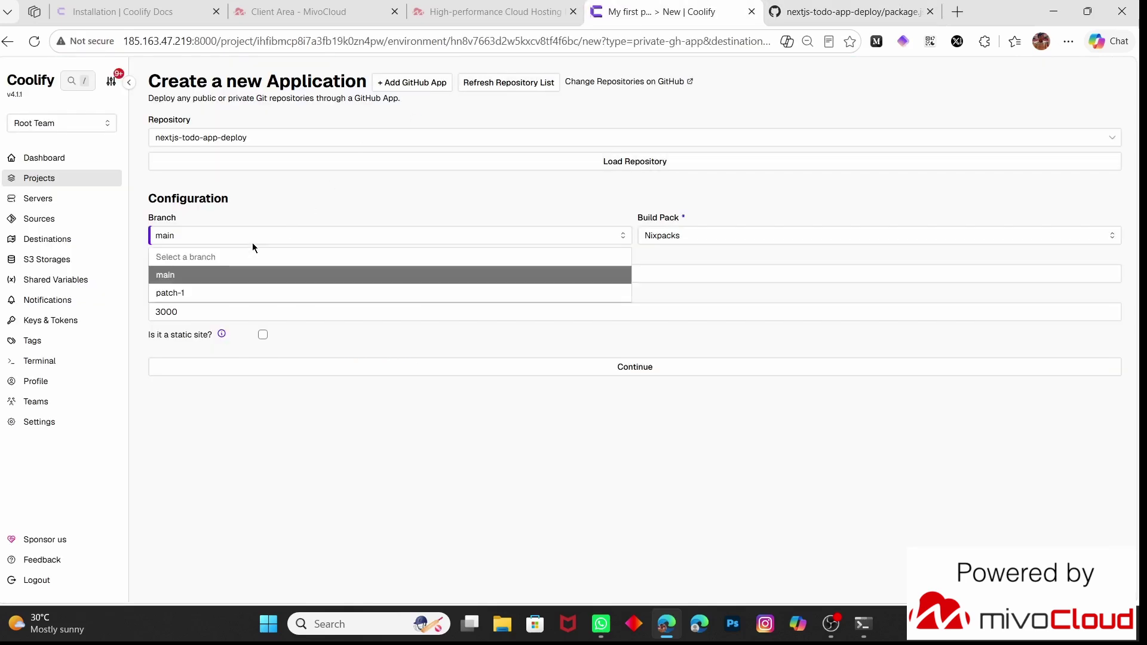
{"action": "left_click", "coordinate": [227, 291]}
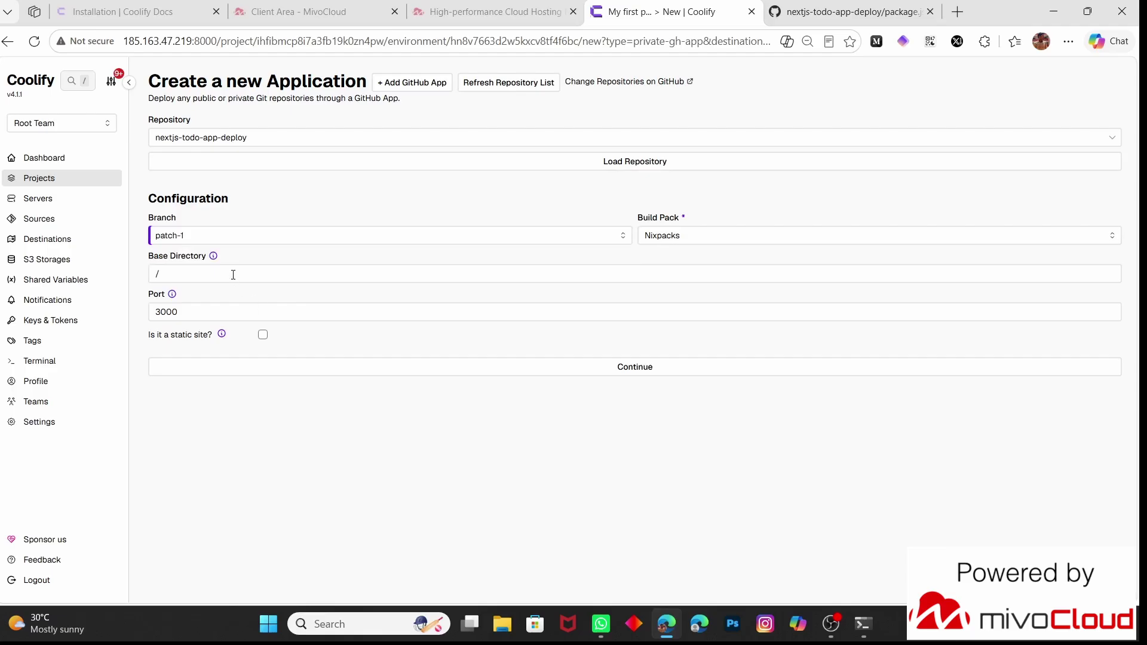
{"action": "left_click", "coordinate": [224, 310]}
{"action": "left_click", "coordinate": [187, 301]}
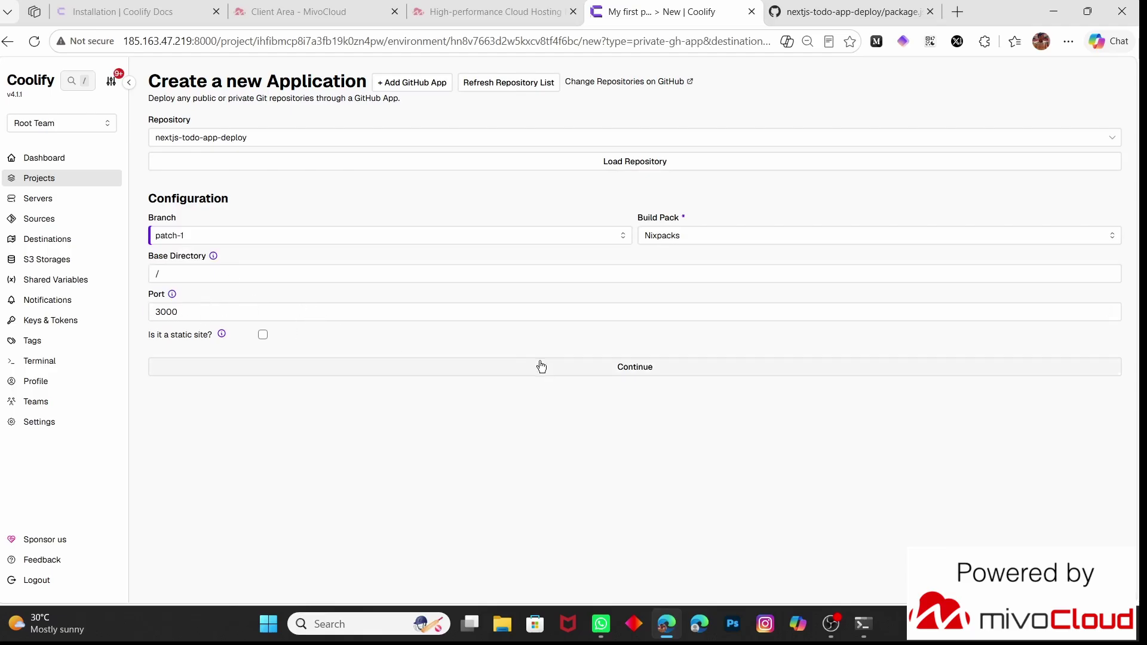
{"action": "left_click", "coordinate": [585, 366]}
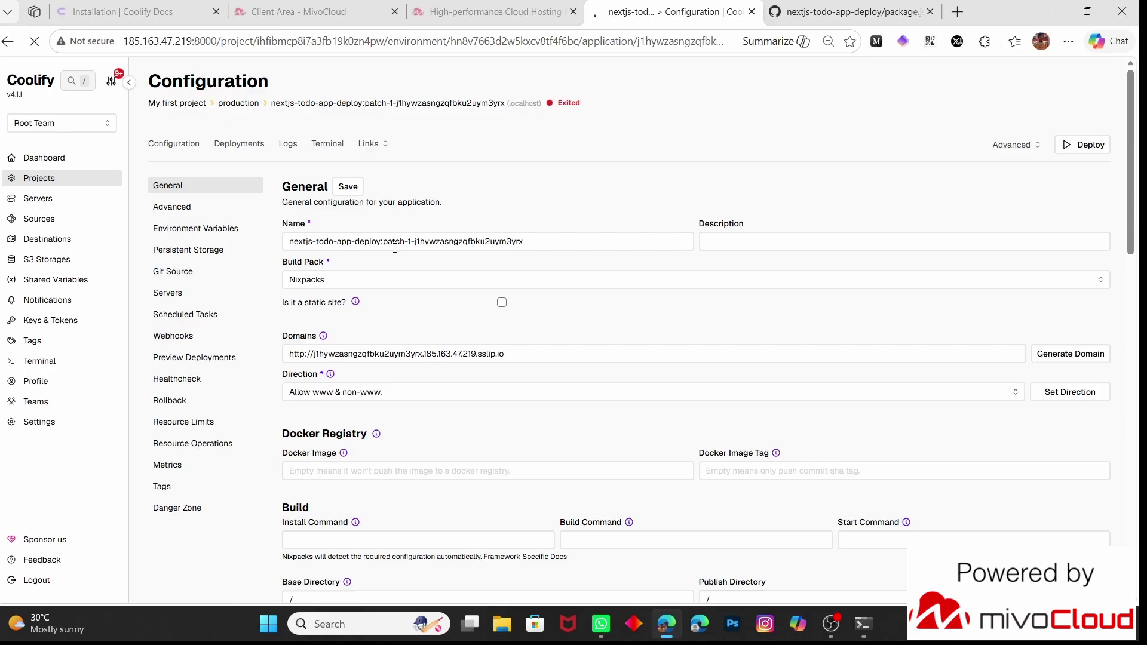
{"action": "scroll", "coordinate": [396, 248], "scroll_direction": "down", "scroll_amount": 8}
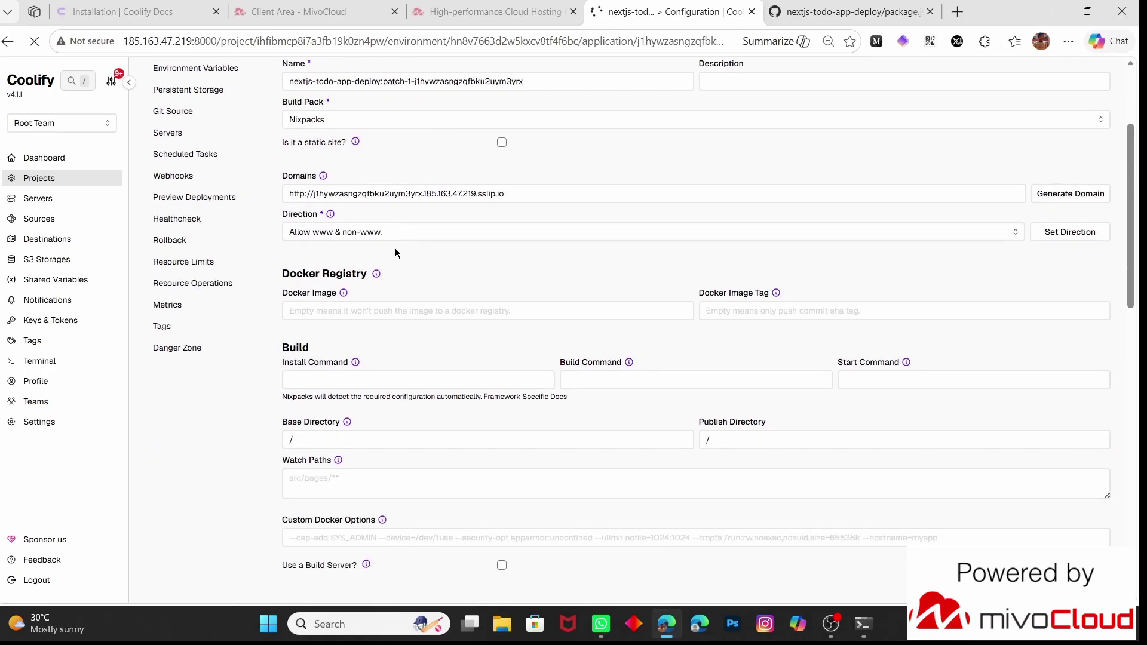
{"action": "scroll", "coordinate": [395, 248], "scroll_direction": "down", "scroll_amount": 3}
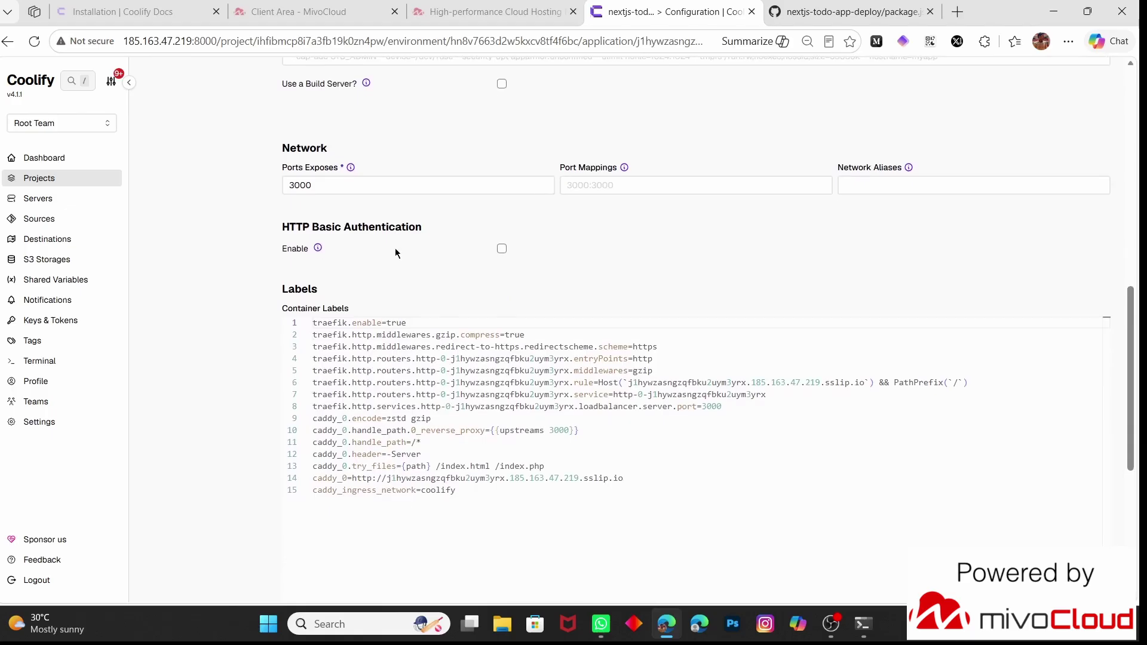
{"action": "scroll", "coordinate": [366, 401], "scroll_direction": "down", "scroll_amount": 5}
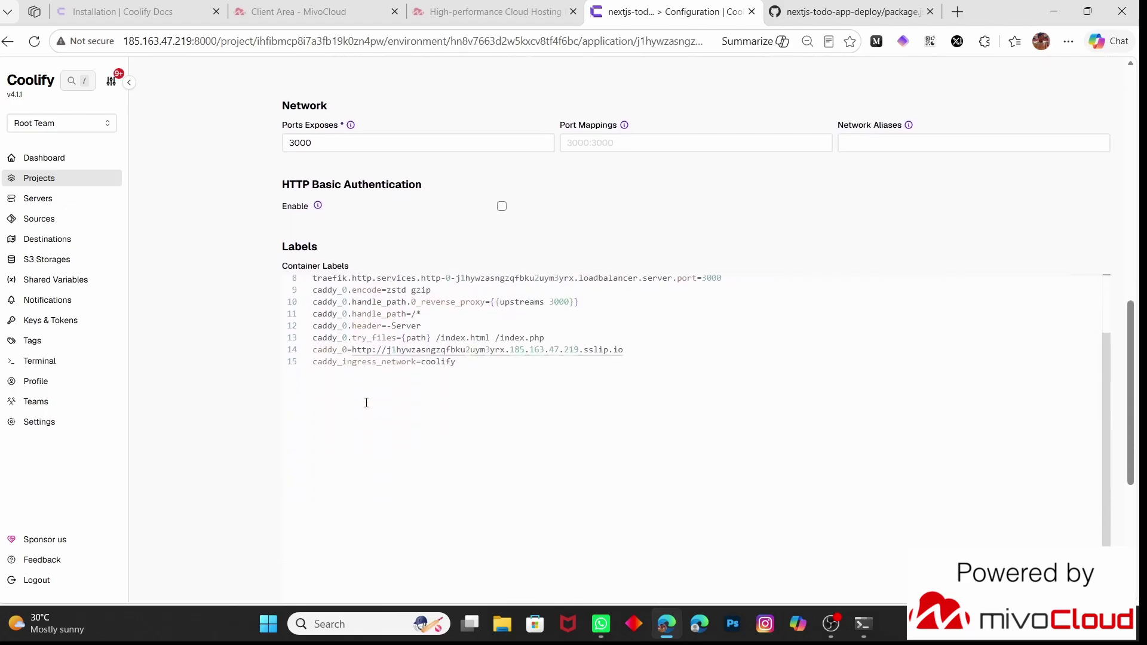
{"action": "scroll", "coordinate": [366, 402], "scroll_direction": "up", "scroll_amount": 5}
{"action": "scroll", "coordinate": [177, 313], "scroll_direction": "up", "scroll_amount": 10}
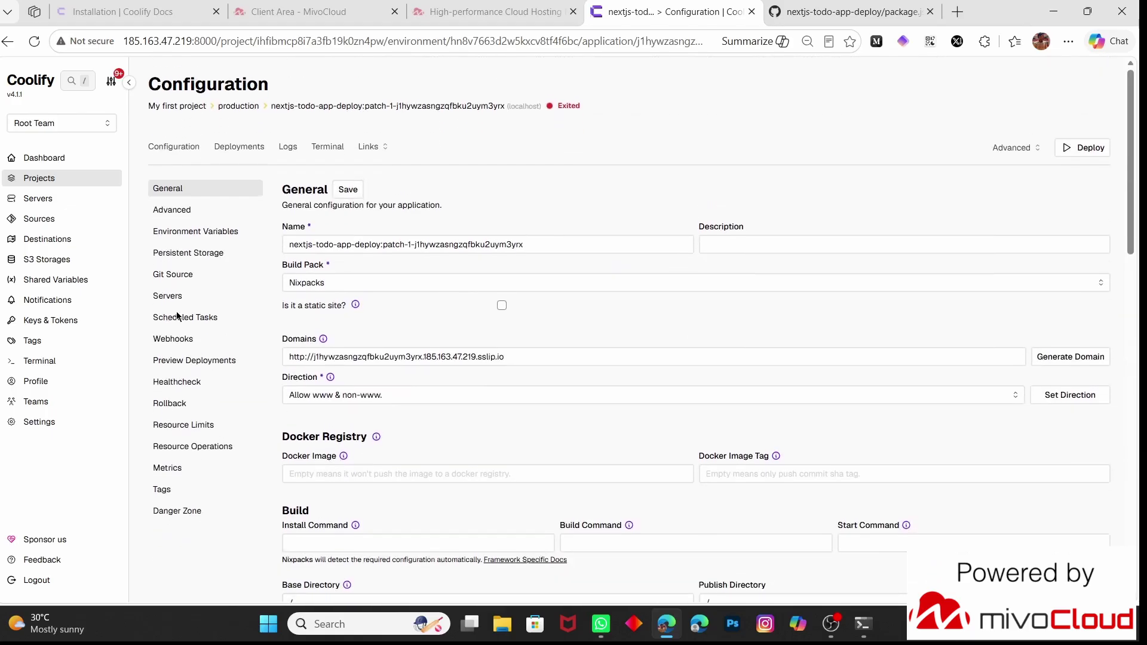
{"action": "scroll", "coordinate": [410, 190], "scroll_direction": "down", "scroll_amount": 1}
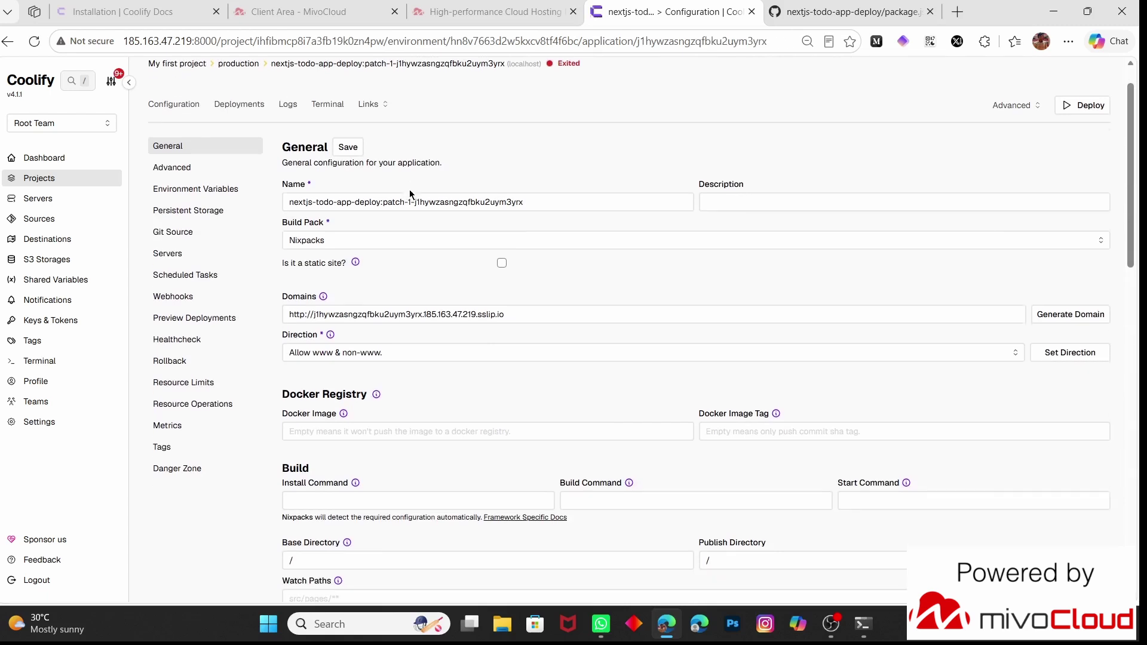
{"action": "left_click_drag", "start_coordinate": [505, 314], "coordinate": [286, 317]}
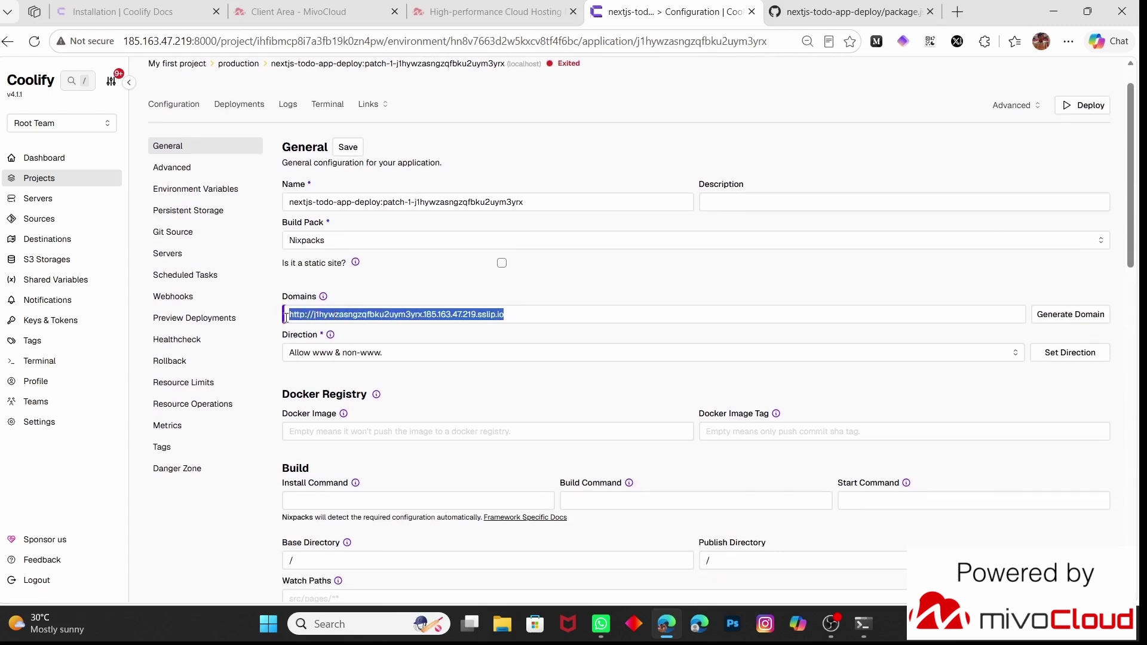
{"action": "left_click", "coordinate": [276, 350]}
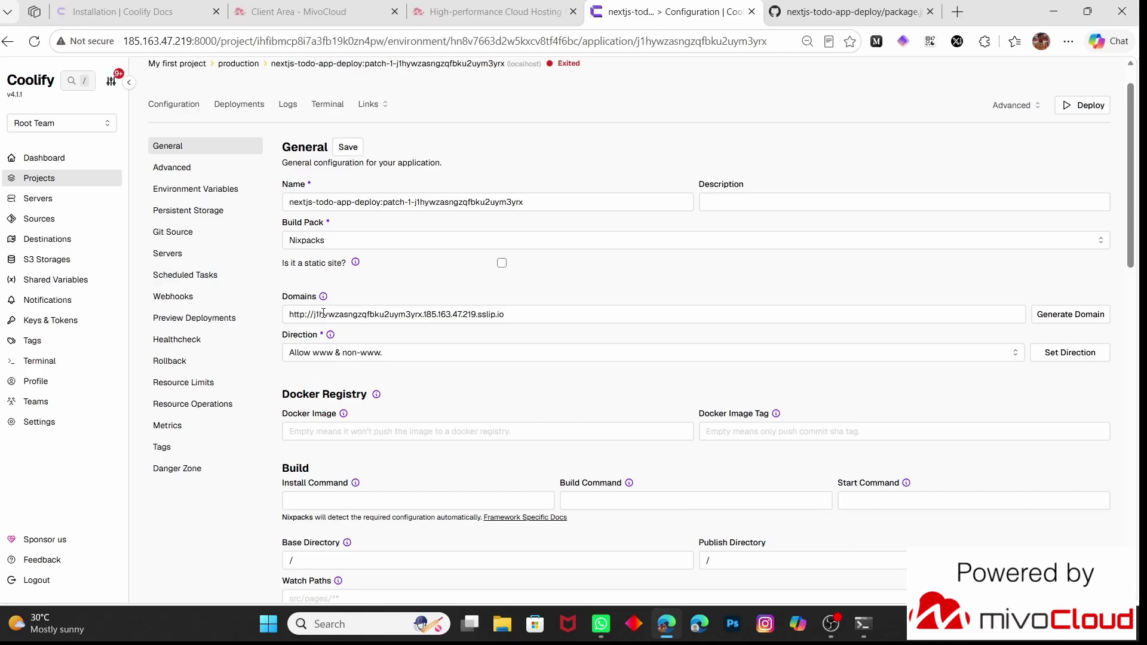
{"action": "scroll", "coordinate": [402, 386], "scroll_direction": "down", "scroll_amount": 3}
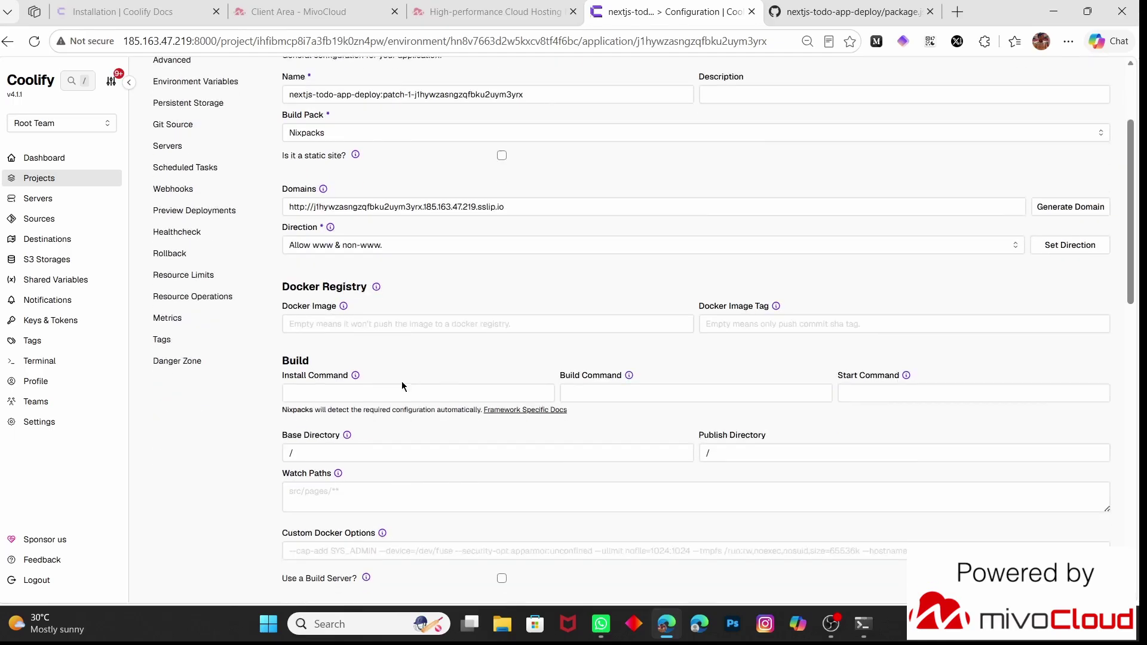
{"action": "left_click", "coordinate": [329, 361]}
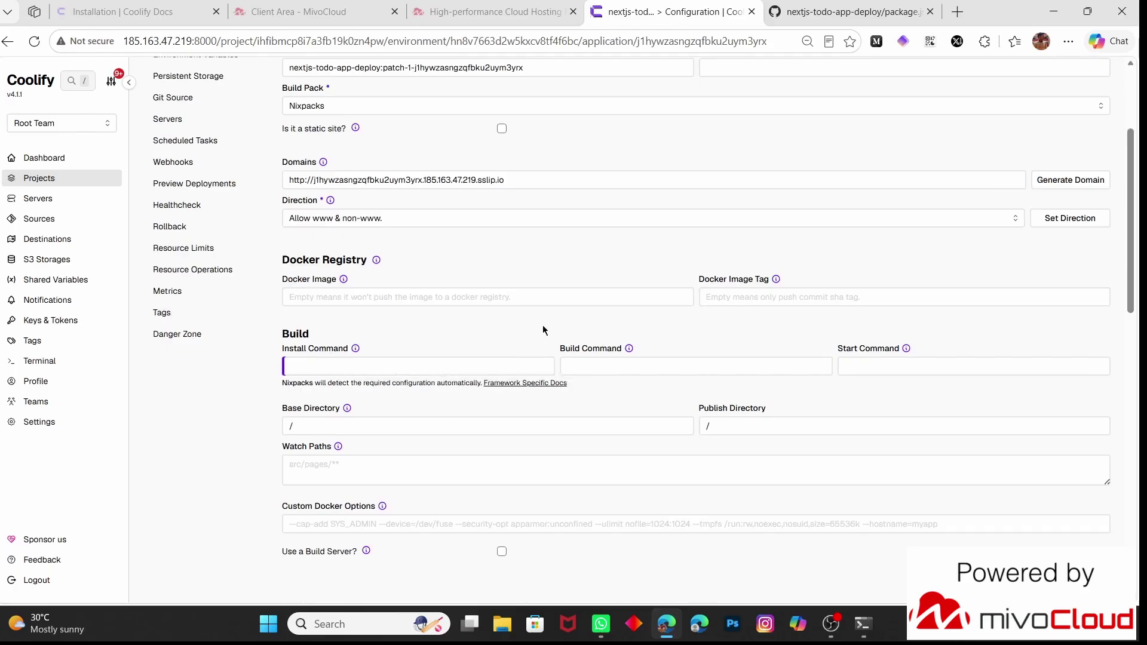
{"action": "scroll", "coordinate": [543, 328], "scroll_direction": "down", "scroll_amount": 1}
{"action": "scroll", "coordinate": [360, 251], "scroll_direction": "up", "scroll_amount": 3}
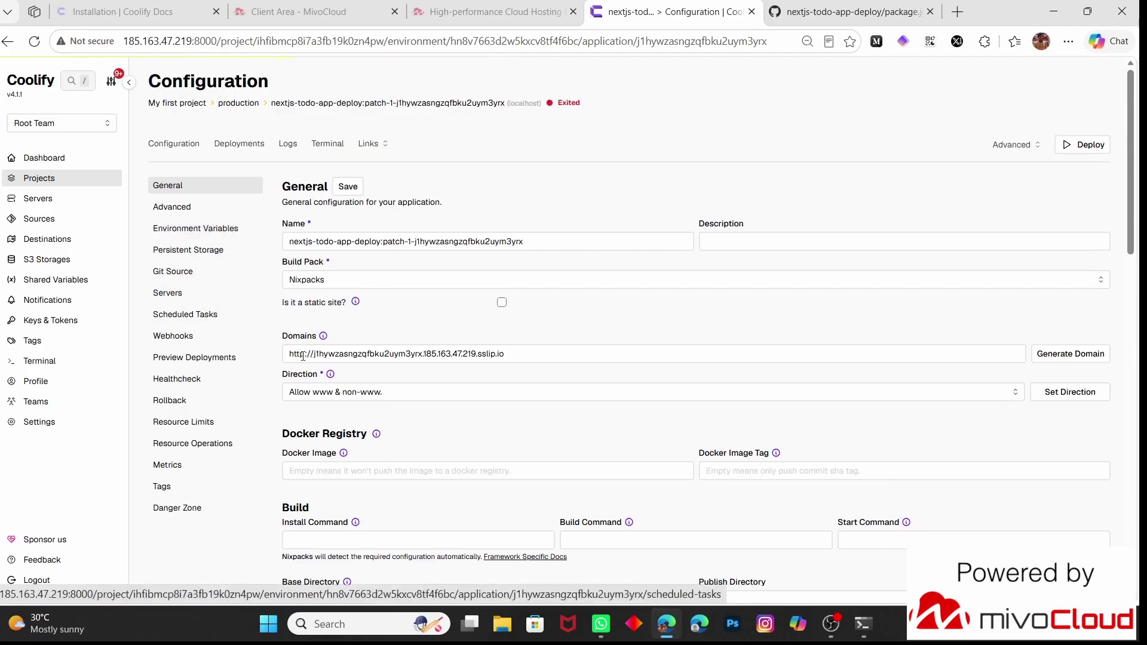
Review the NIXPACKS_NODE_VERSION environment variable, then redeploy the patch-1 todo app
{"action": "left_click", "coordinate": [191, 229]}
{"action": "scroll", "coordinate": [428, 356], "scroll_direction": "down", "scroll_amount": 1}
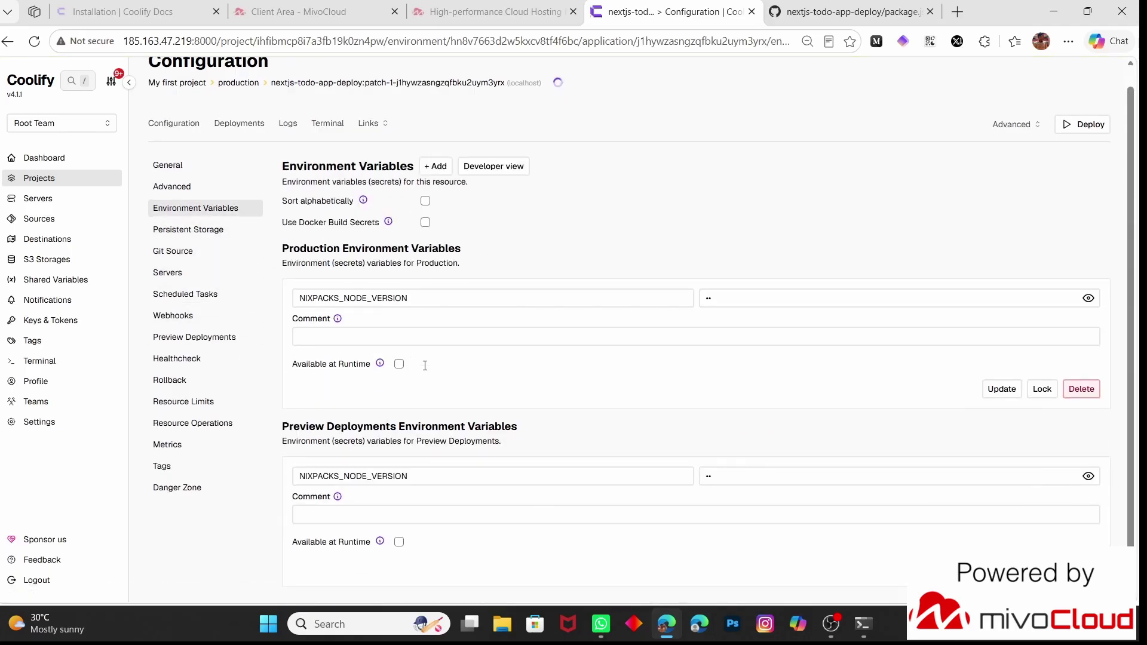
{"action": "scroll", "coordinate": [362, 400], "scroll_direction": "up", "scroll_amount": 1}
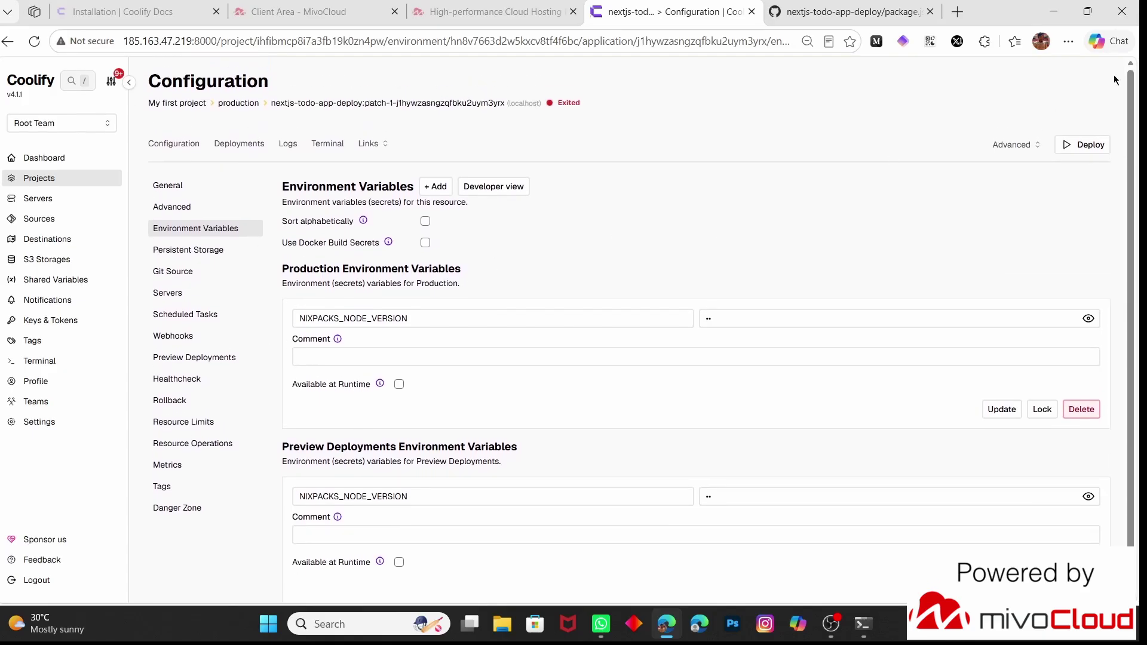
{"action": "left_click", "coordinate": [1086, 145]}
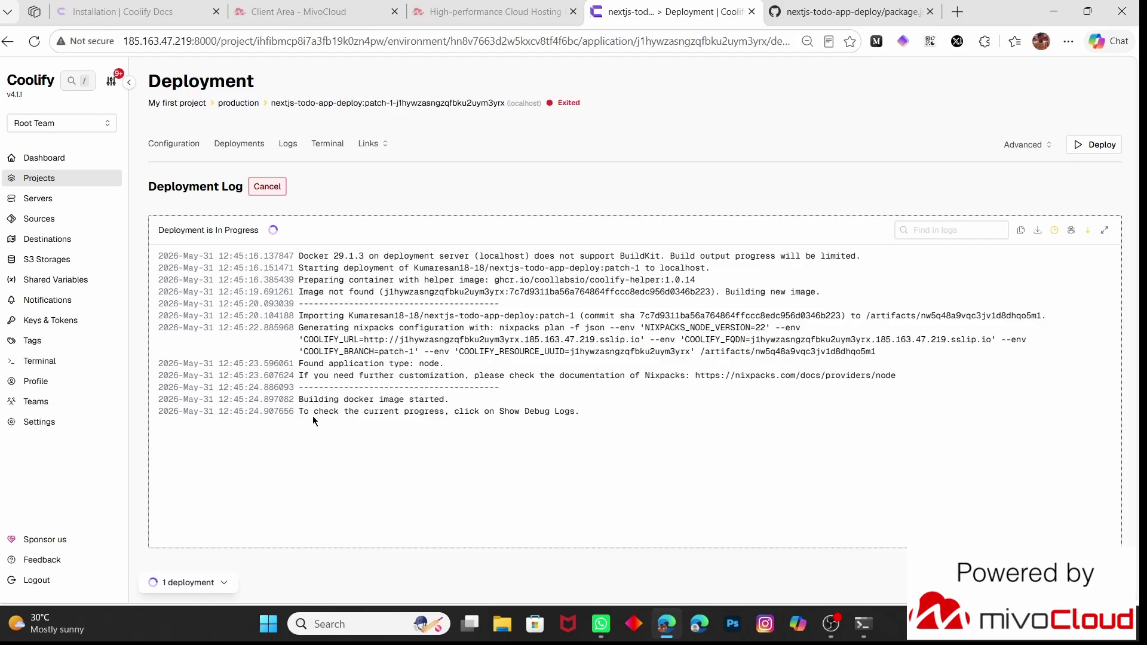
Turn on the debug build logs and scroll through the deployment output
{"action": "left_click_drag", "start_coordinate": [299, 412], "coordinate": [479, 421]}
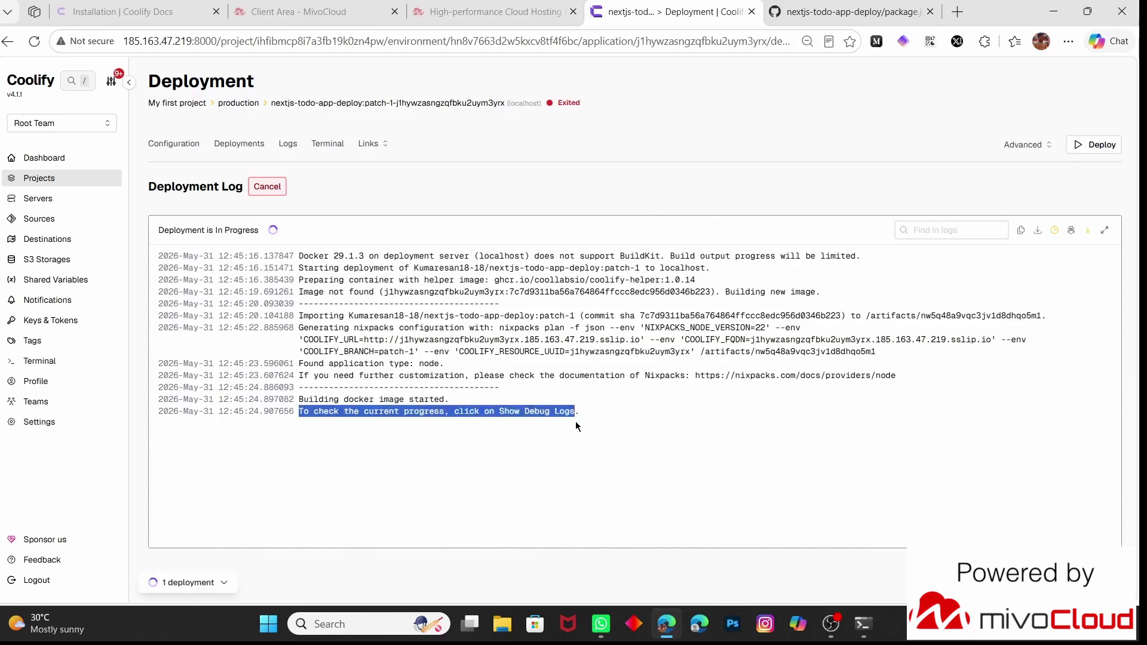
{"action": "left_click_drag", "start_coordinate": [576, 426], "coordinate": [589, 421]}
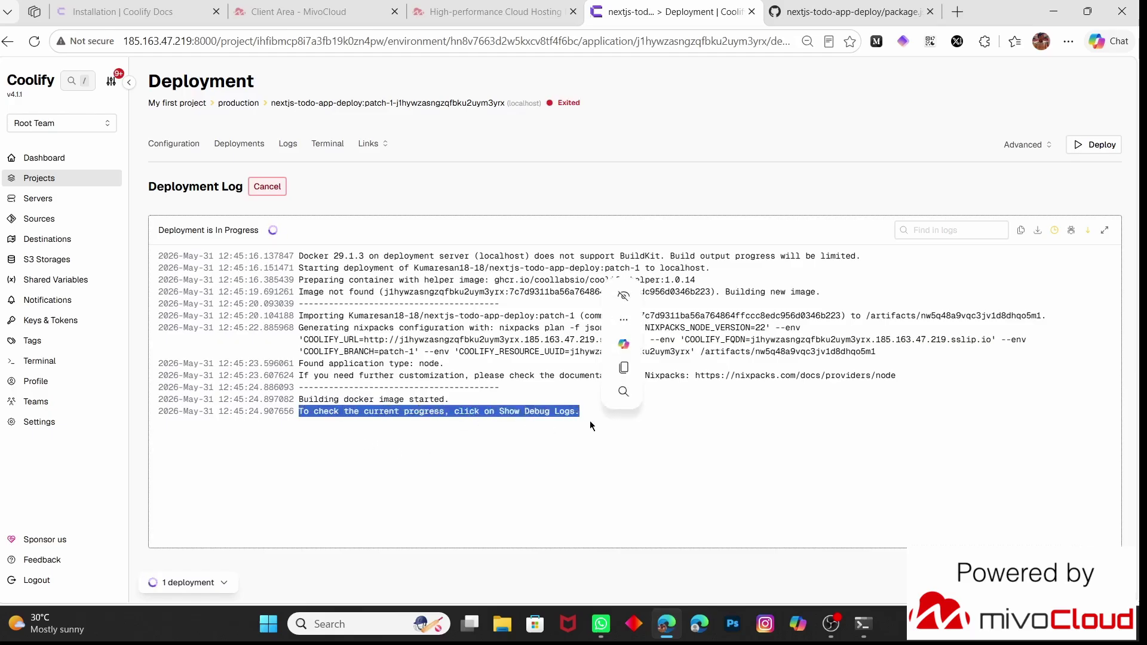
{"action": "left_click", "coordinate": [1071, 230]}
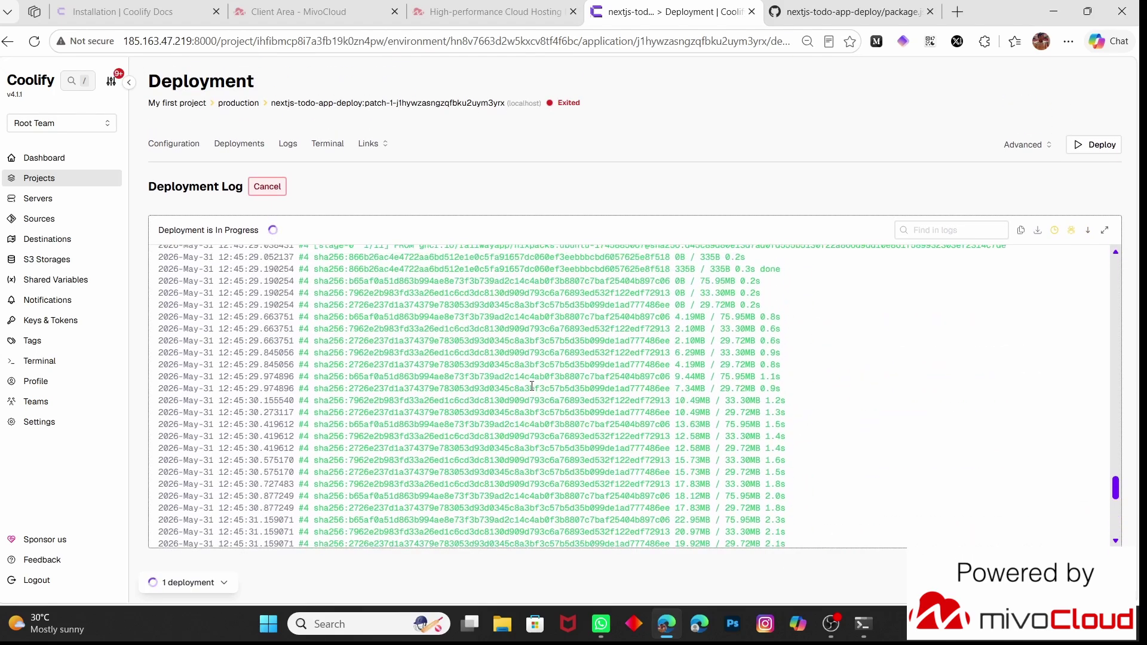
{"action": "scroll", "coordinate": [531, 386], "scroll_direction": "up", "scroll_amount": 5}
{"action": "scroll", "coordinate": [532, 386], "scroll_direction": "up", "scroll_amount": 5}
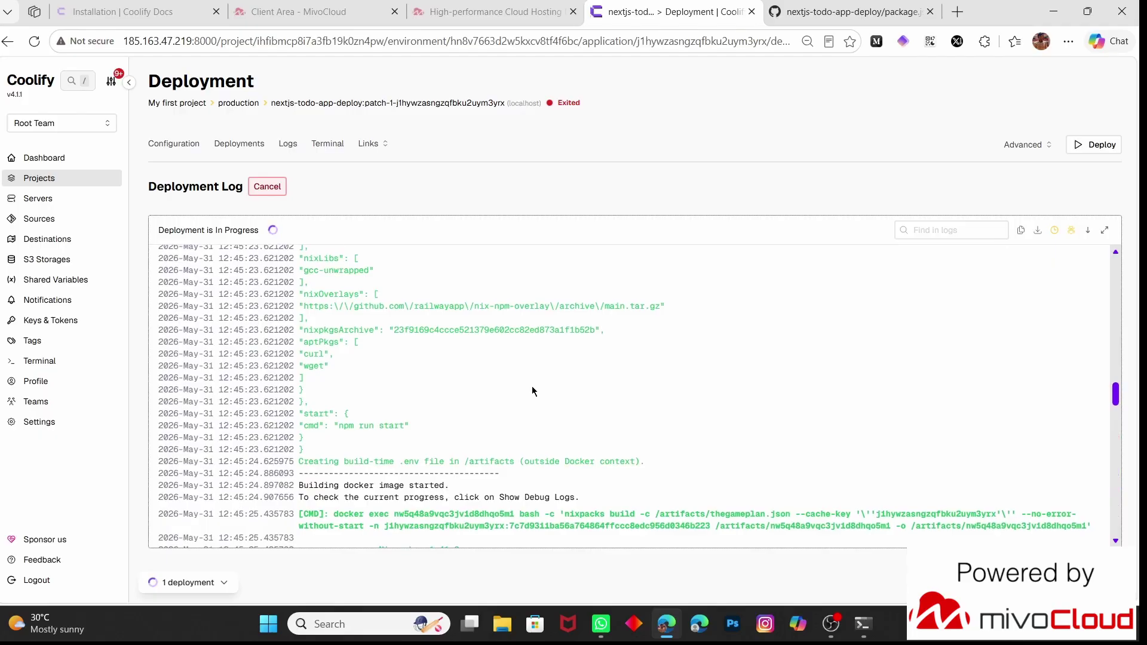
{"action": "scroll", "coordinate": [531, 386], "scroll_direction": "down", "scroll_amount": 3}
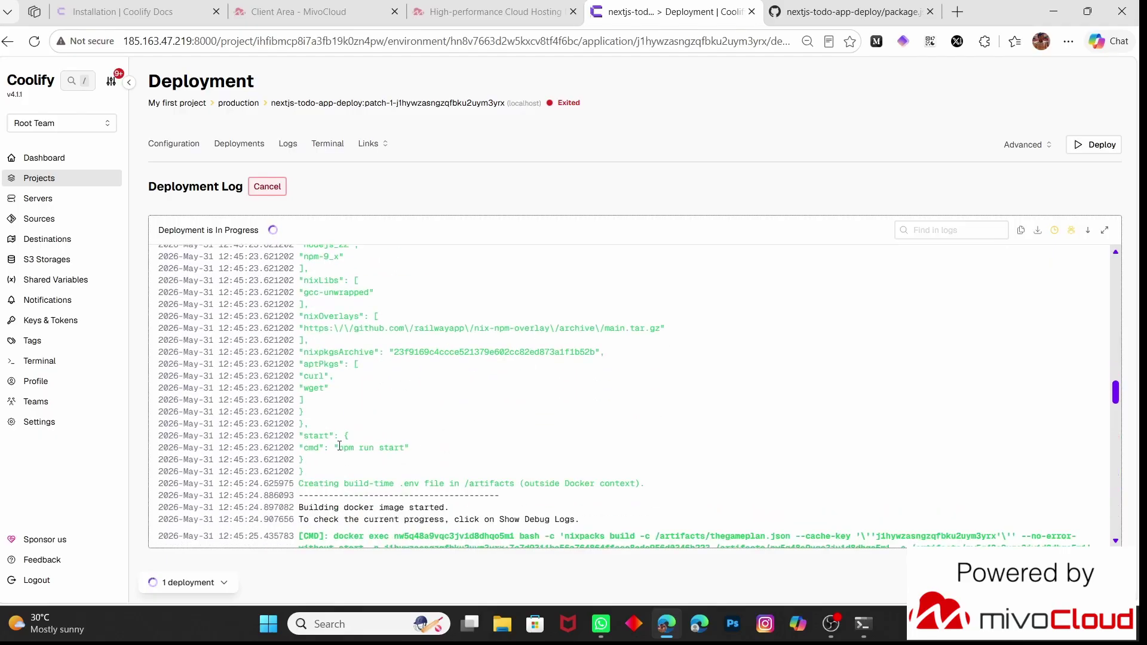
Follow the log until the new container starts, then return to the Configuration page
{"action": "left_click_drag", "start_coordinate": [338, 446], "coordinate": [396, 454]}
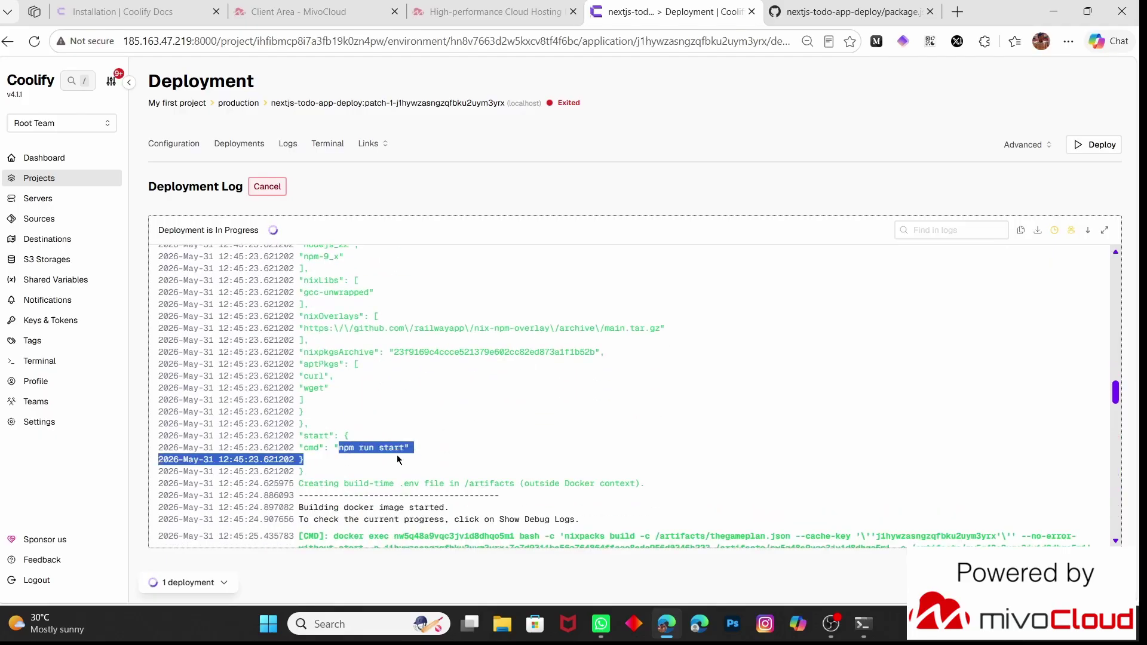
{"action": "left_click", "coordinate": [466, 457]}
{"action": "scroll", "coordinate": [466, 457], "scroll_direction": "down", "scroll_amount": 15}
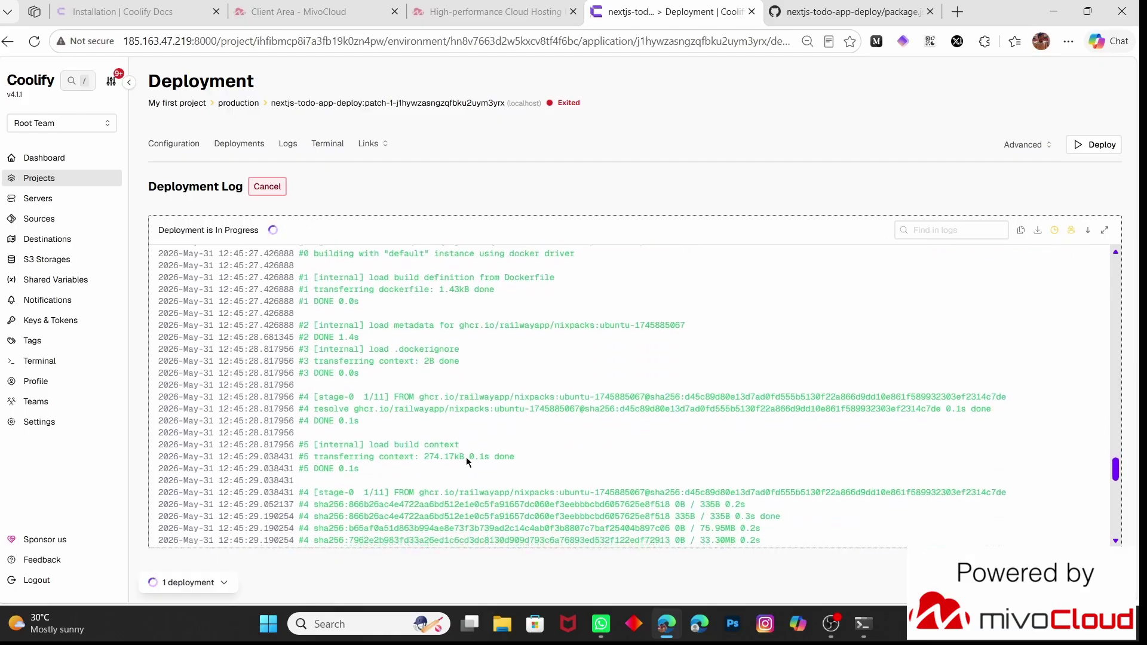
{"action": "scroll", "coordinate": [466, 457], "scroll_direction": "down", "scroll_amount": 10}
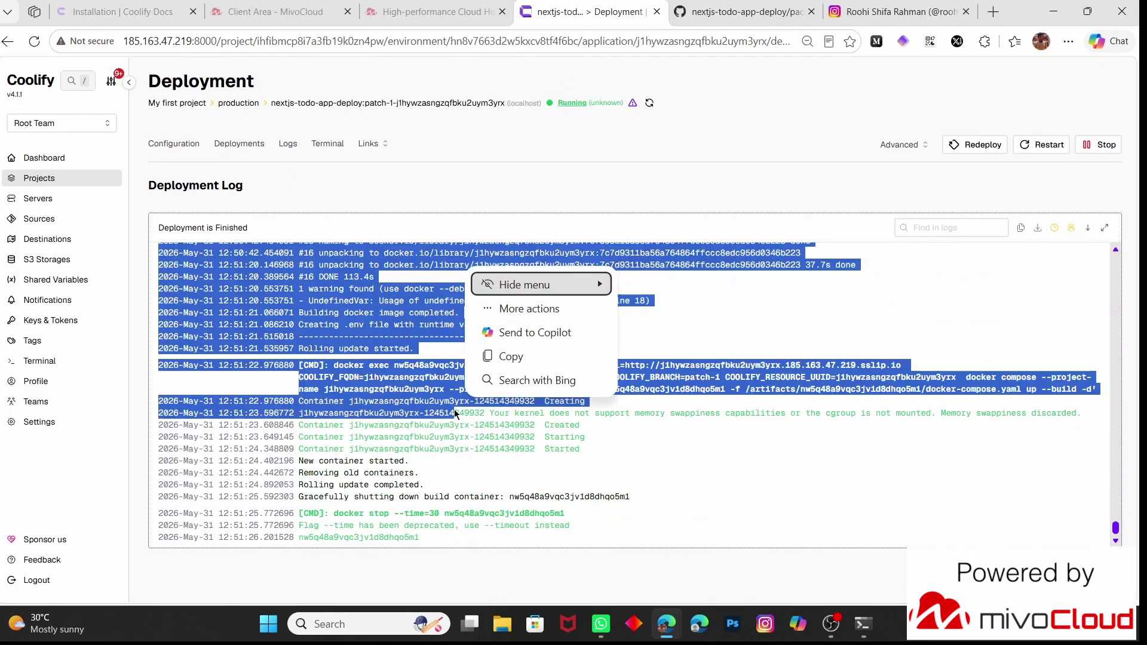
{"action": "key", "text": "Escape"}
{"action": "triple_click", "coordinate": [429, 443]}
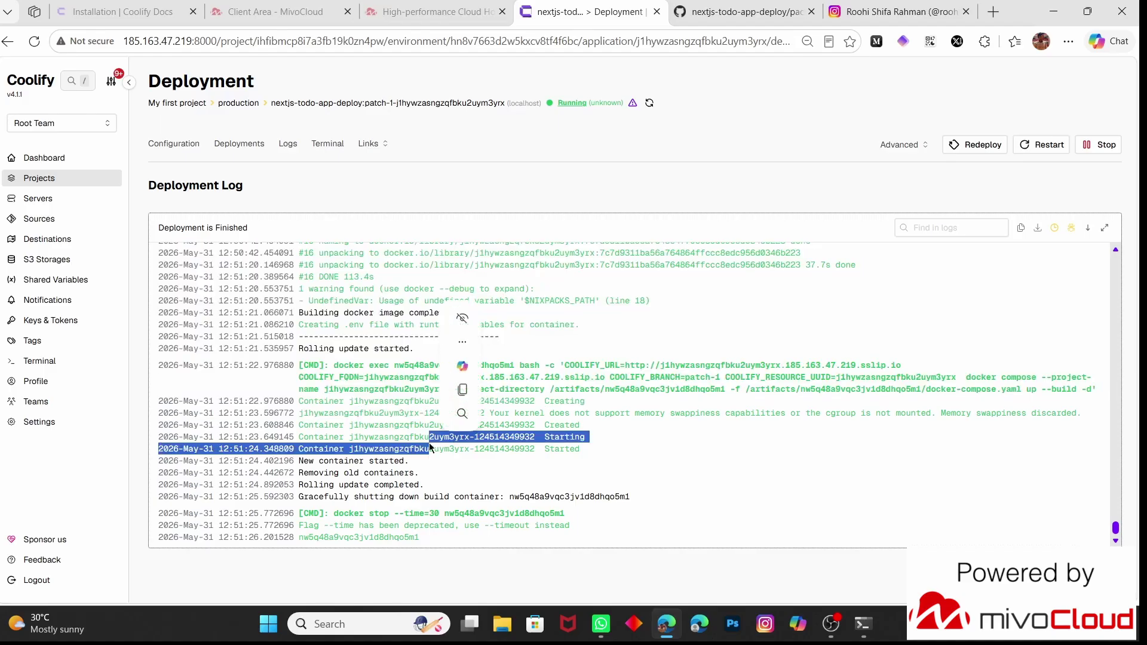
{"action": "left_click", "coordinate": [657, 442]}
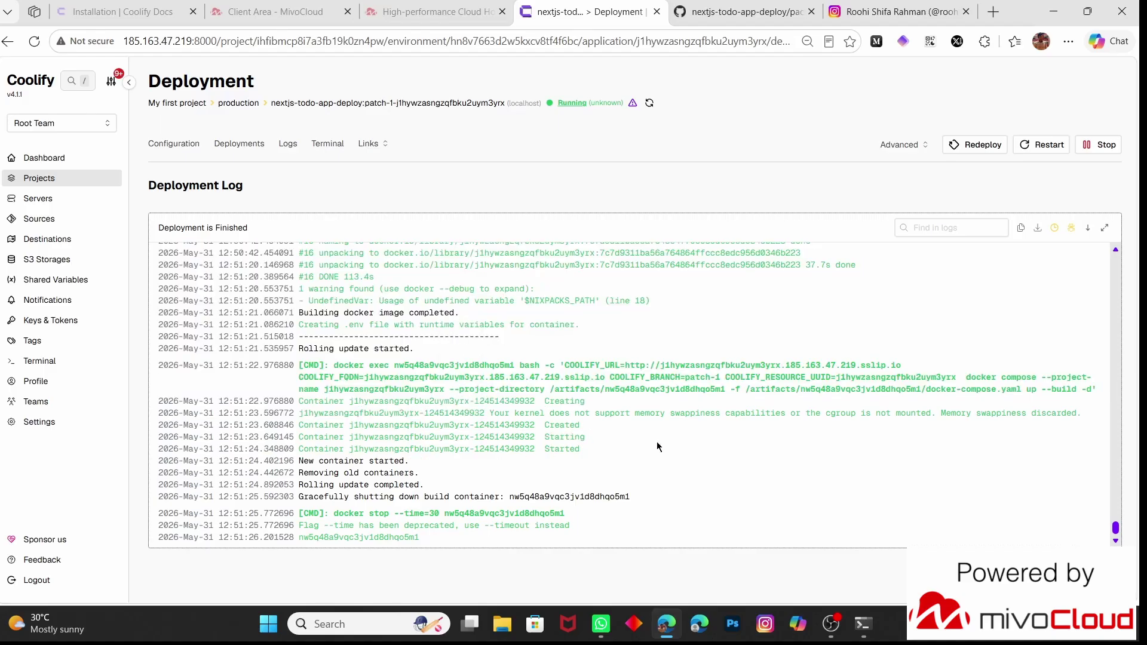
{"action": "key", "text": "alt+Left"}
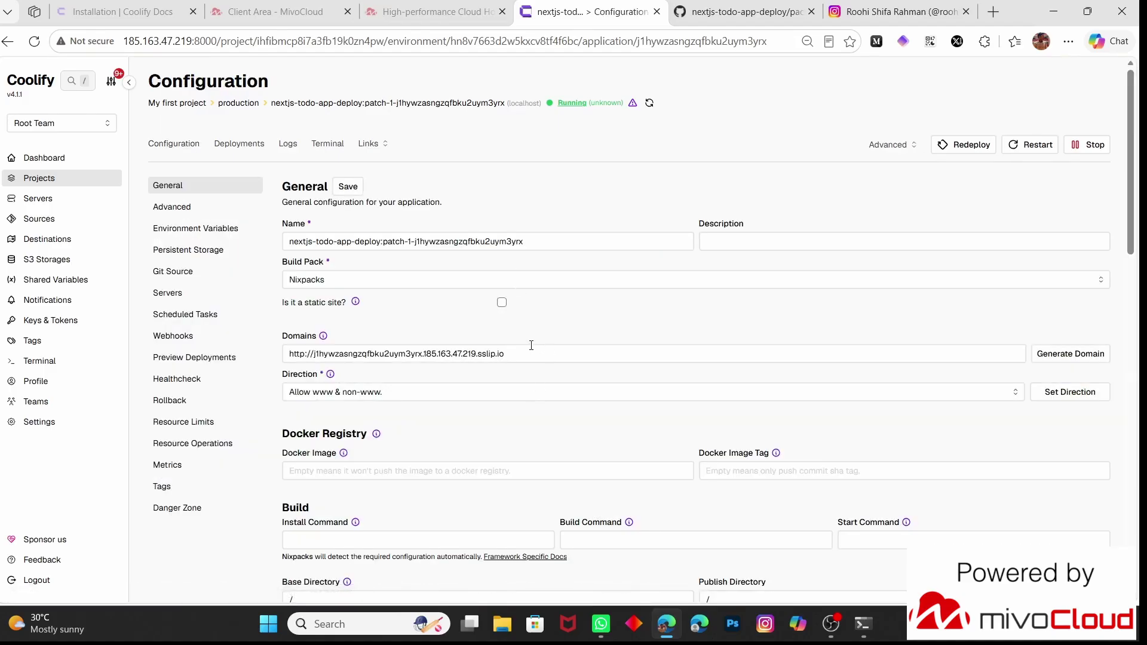
Copy the app's sslip.io domain and load the deployed todo app in a new tab
{"action": "left_click_drag", "start_coordinate": [531, 347], "coordinate": [275, 376]}
{"action": "key", "text": "ctrl+c"}
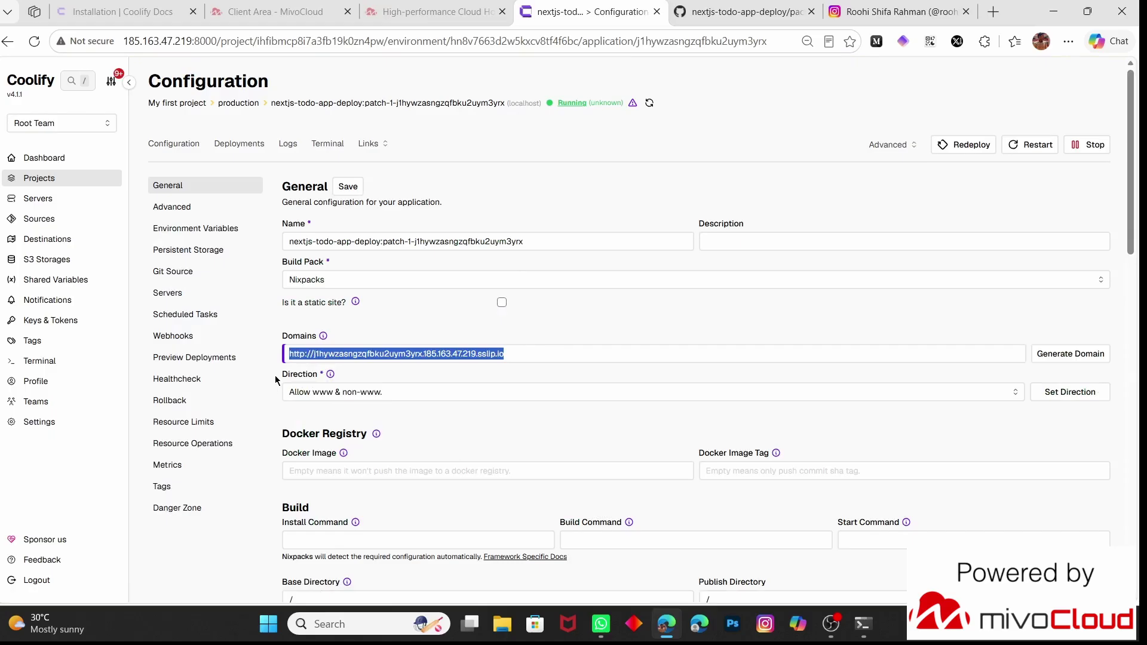
{"action": "left_click", "coordinate": [964, 11]}
{"action": "left_click", "coordinate": [957, 11]}
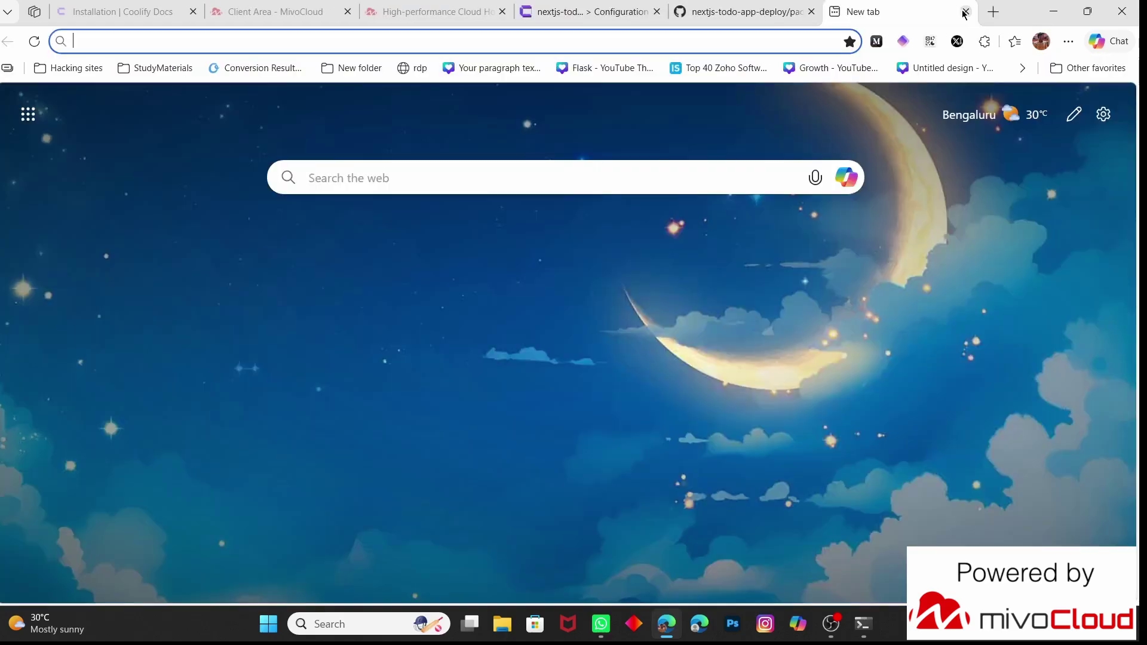
{"action": "key", "text": "ctrl+v"}
{"action": "key", "text": "Return"}
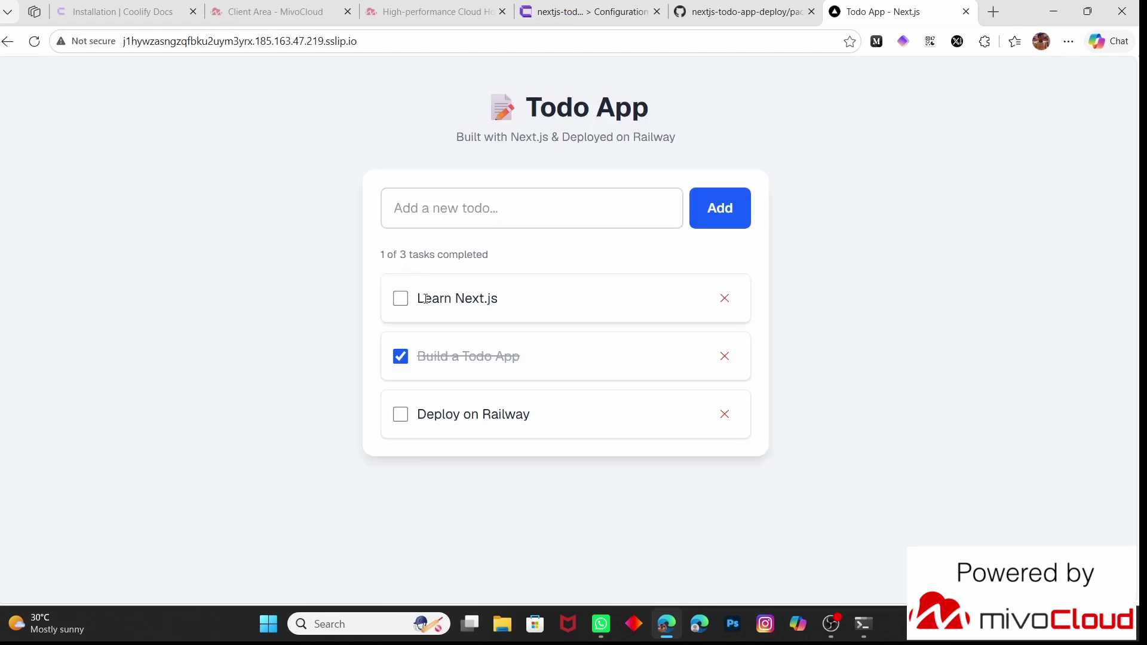
Tick Learn Next.js, add a 'task done' item, tick it, then delete it
{"action": "left_click", "coordinate": [402, 298]}
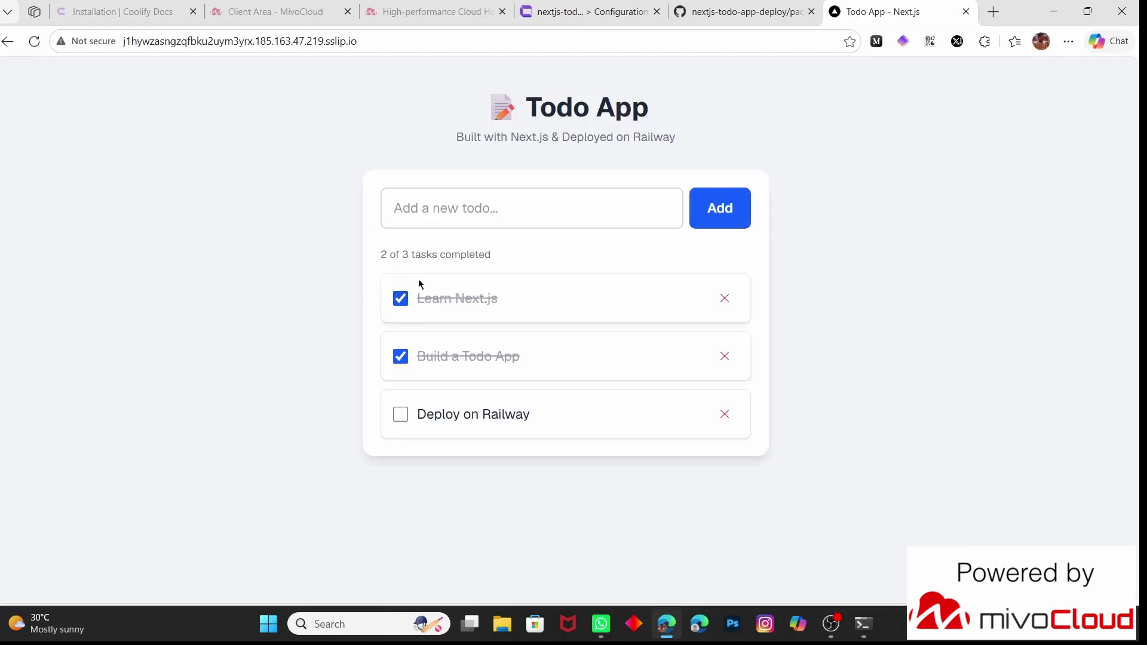
{"action": "left_click", "coordinate": [465, 208]}
{"action": "type", "text": "task done"}
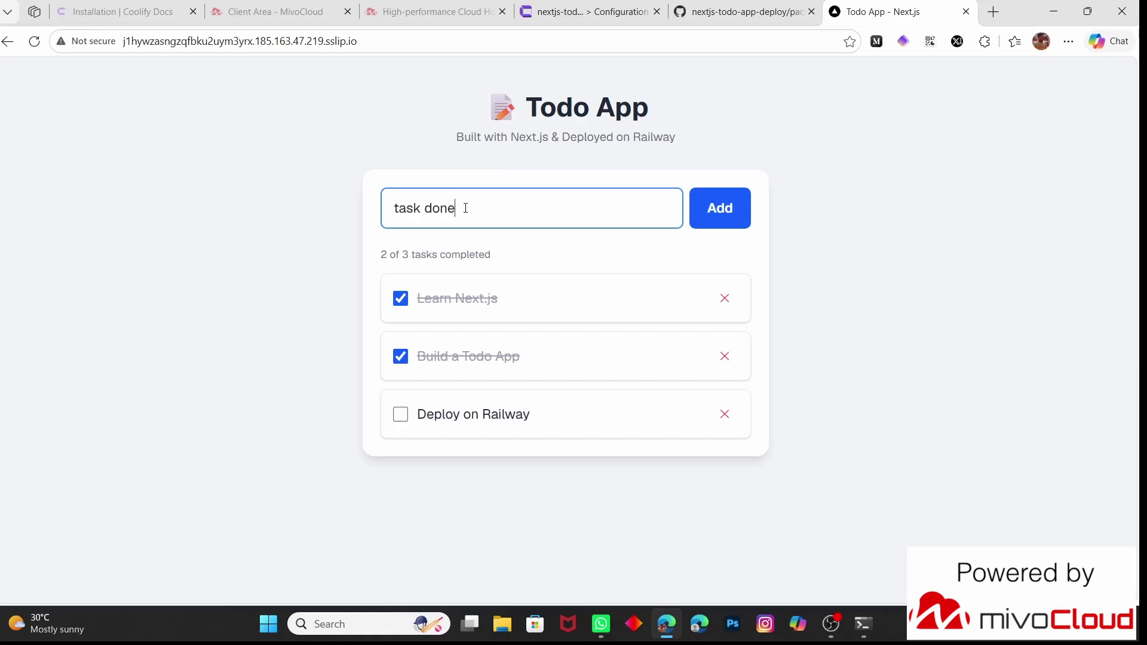
{"action": "key", "text": "Return"}
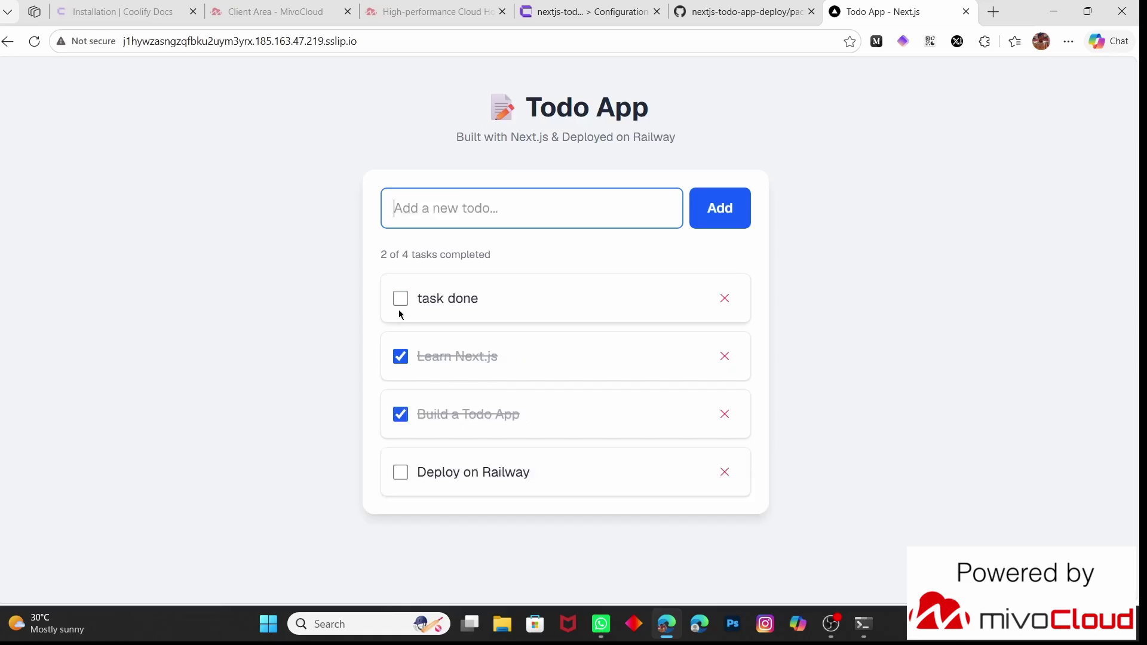
{"action": "left_click", "coordinate": [401, 299]}
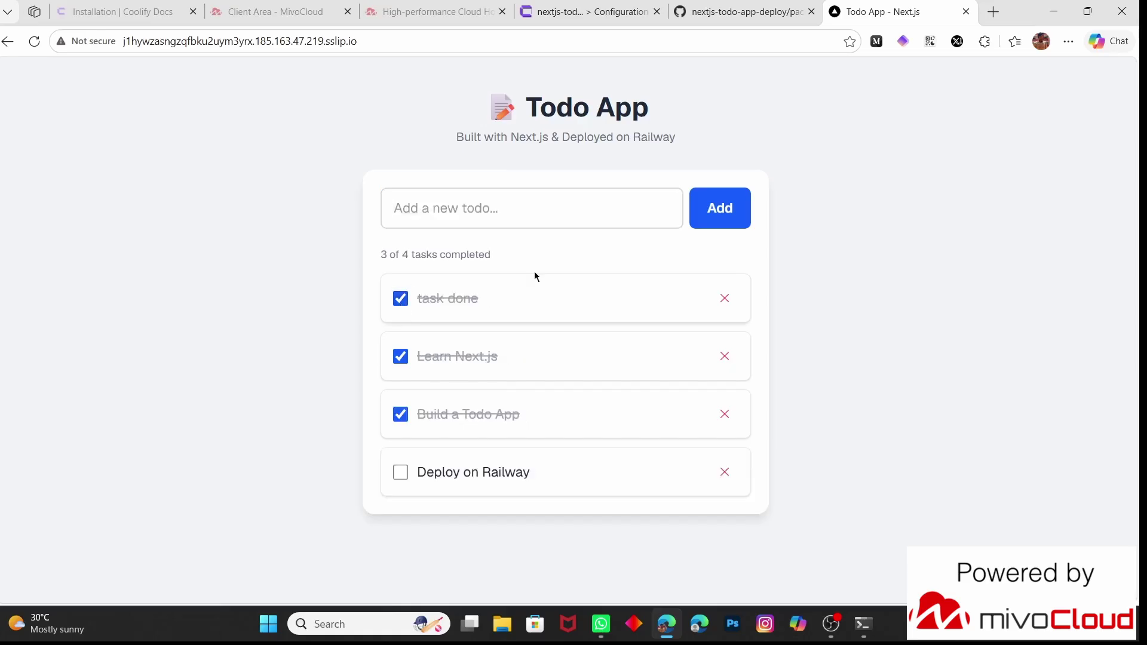
{"action": "left_click", "coordinate": [724, 298]}
{"action": "left_click", "coordinate": [744, 11]}
{"action": "left_click", "coordinate": [584, 5]}
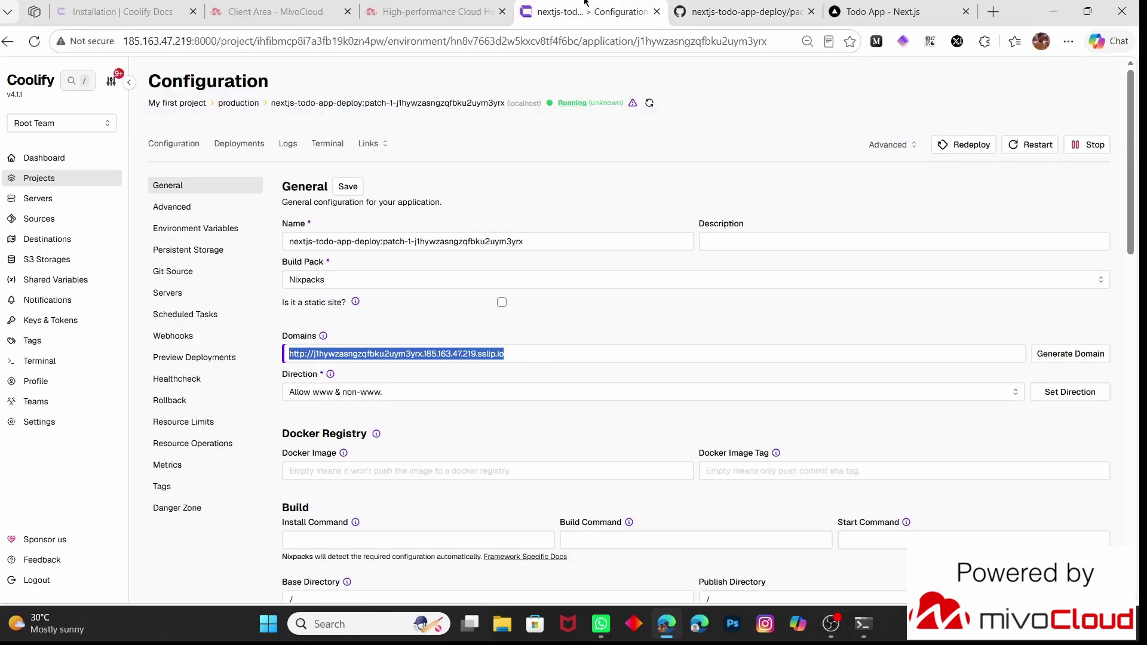
{"action": "left_click", "coordinate": [708, 295]}
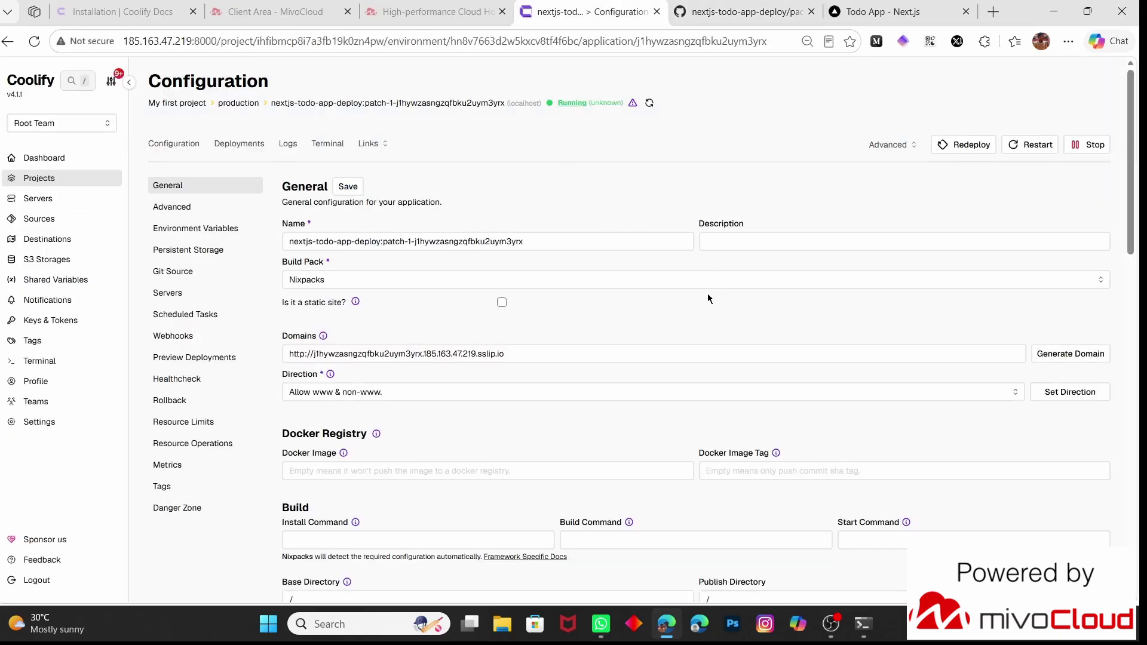
{"action": "left_click", "coordinate": [397, 391]}
{"action": "left_click", "coordinate": [396, 389]}
{"action": "scroll", "coordinate": [396, 390], "scroll_direction": "up", "scroll_amount": 1}
{"action": "scroll", "coordinate": [396, 395], "scroll_direction": "down", "scroll_amount": 1}
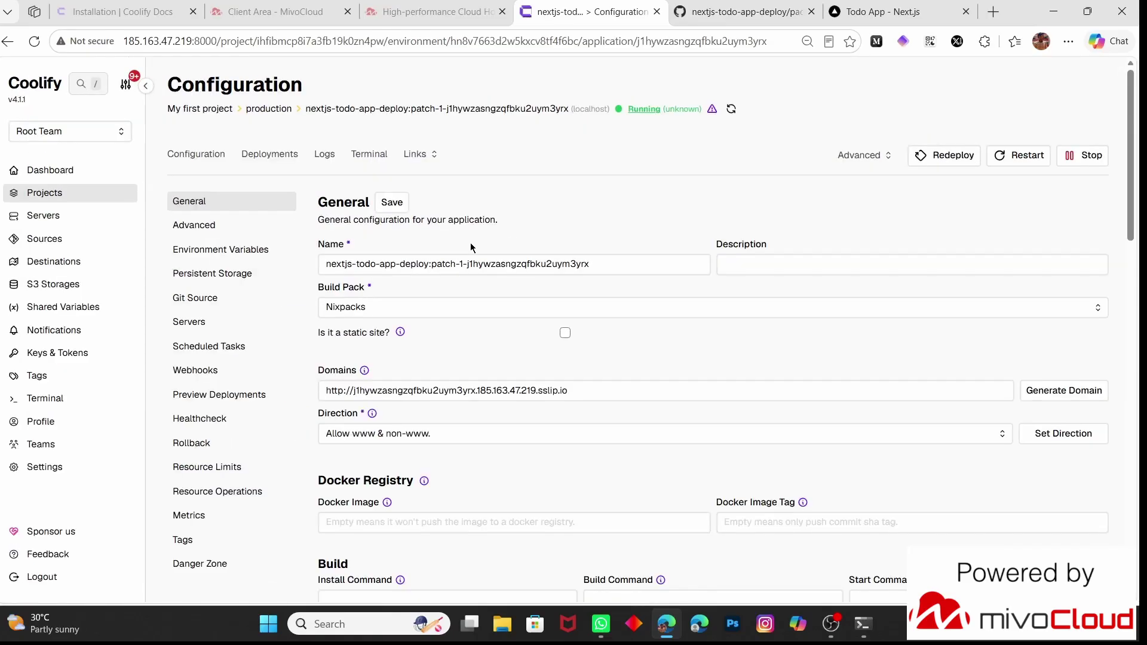
{"action": "left_click", "coordinate": [153, 47]}
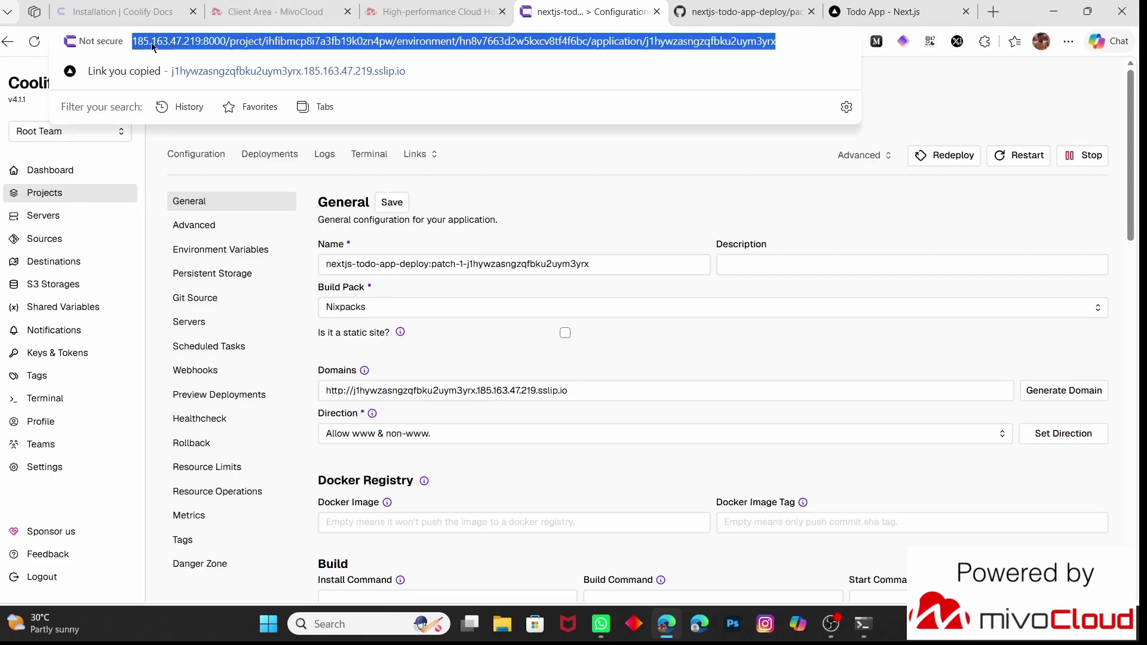
{"action": "left_click", "coordinate": [152, 42]}
{"action": "left_click_drag", "start_coordinate": [135, 42], "coordinate": [206, 39]}
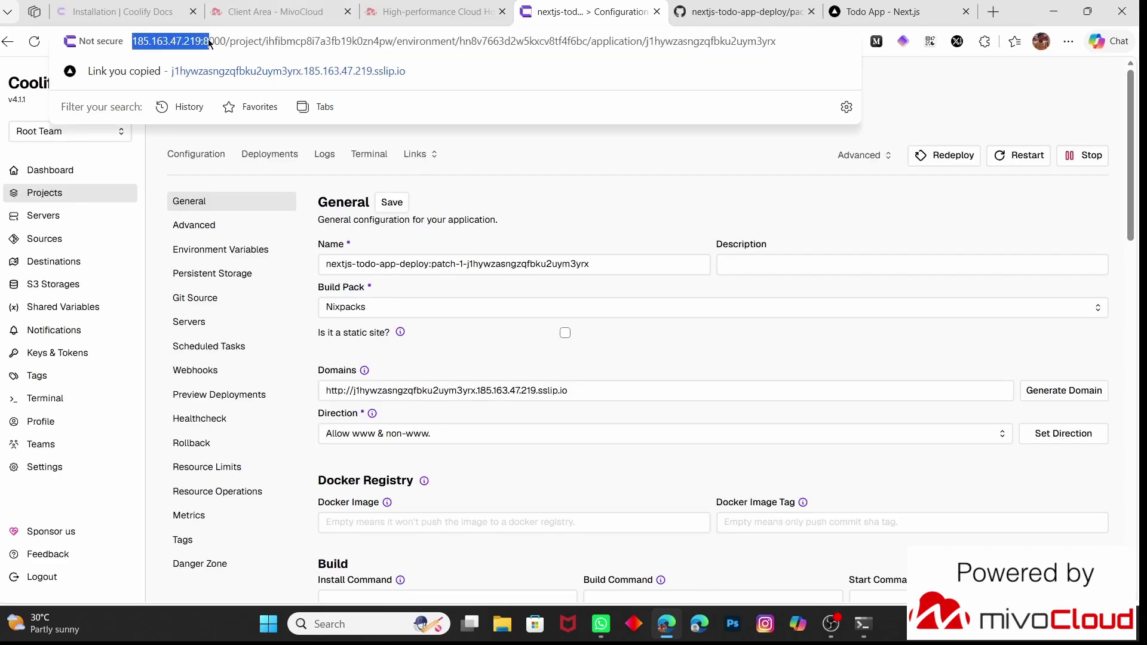
{"action": "left_click", "coordinate": [492, 185]}
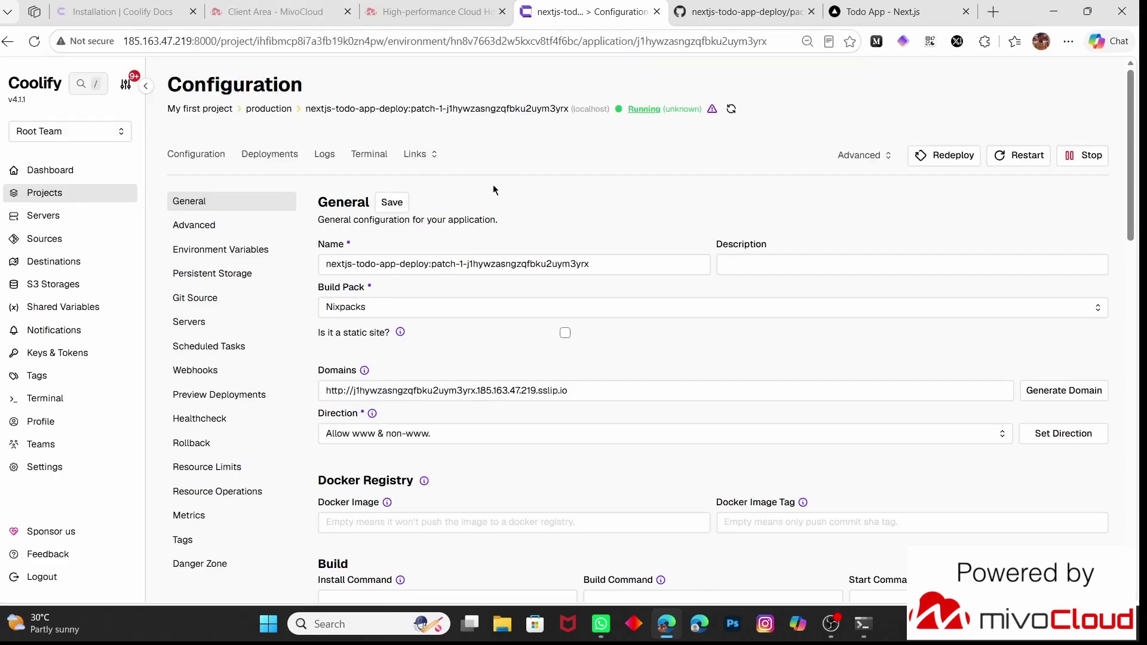
Inspect the instance URL and Name settings, reset zoom to 100%, and return to the projects
{"action": "left_click", "coordinate": [37, 470]}
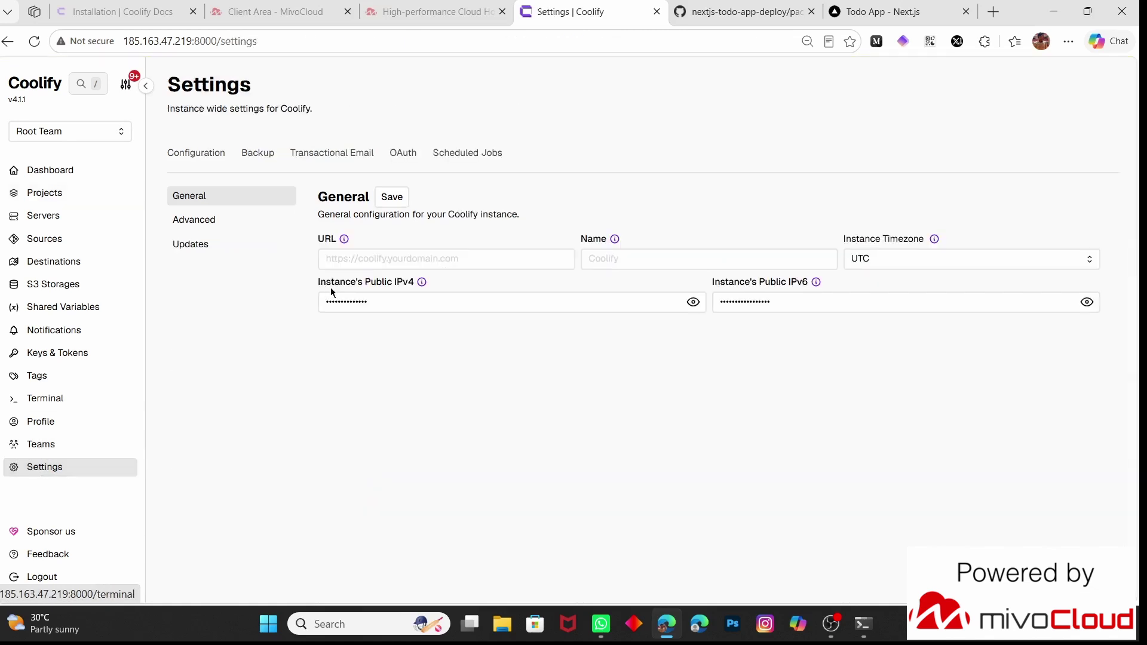
{"action": "left_click", "coordinate": [370, 260]}
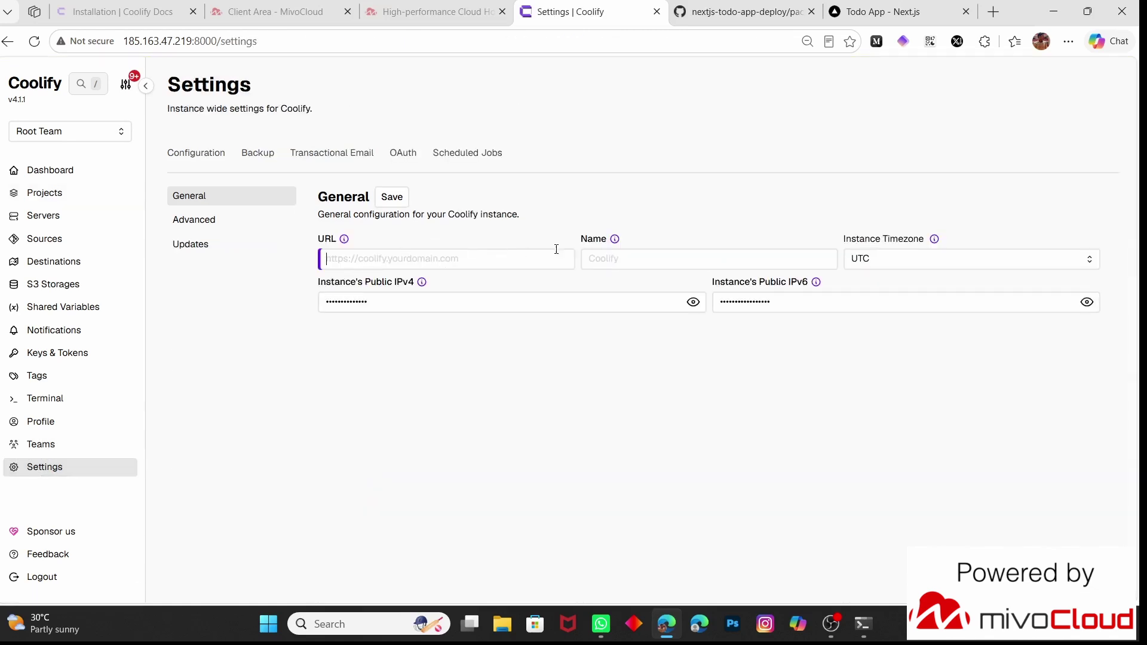
{"action": "left_click", "coordinate": [619, 261]}
{"action": "mouse_move", "coordinate": [615, 239]}
{"action": "left_click", "coordinate": [770, 219]}
{"action": "left_click", "coordinate": [423, 256]}
{"action": "key", "text": "ctrl+plus"}
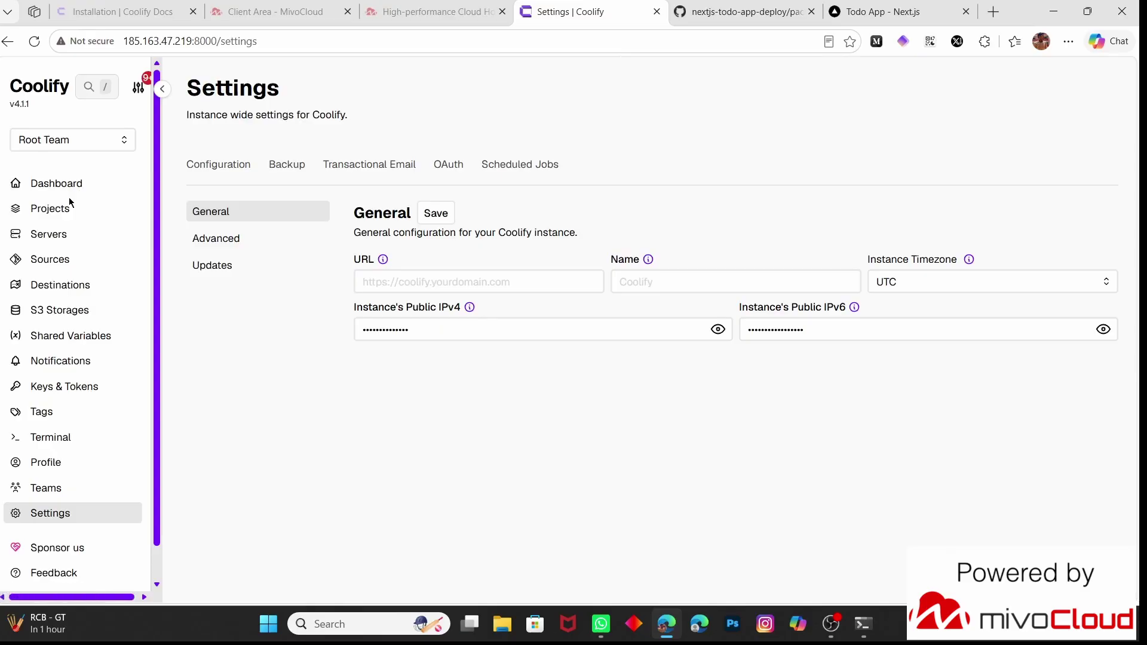
{"action": "left_click", "coordinate": [53, 209]}
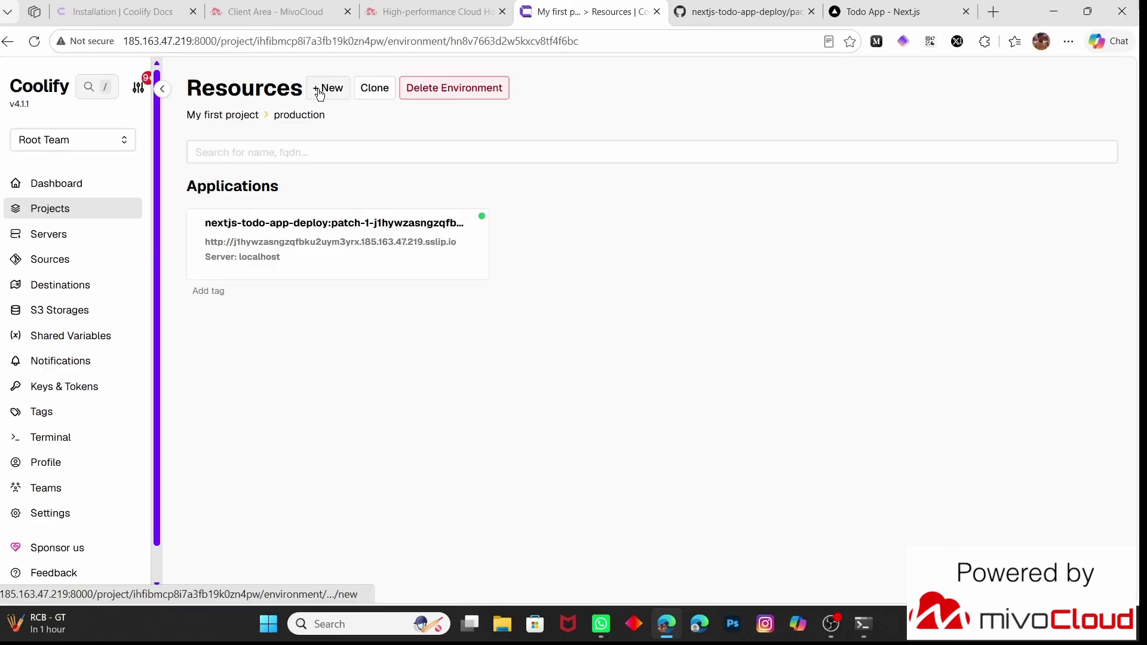
Add a PostgreSQL 18 (default, postgres:18-alpine) database resource to production
{"action": "left_click", "coordinate": [320, 93]}
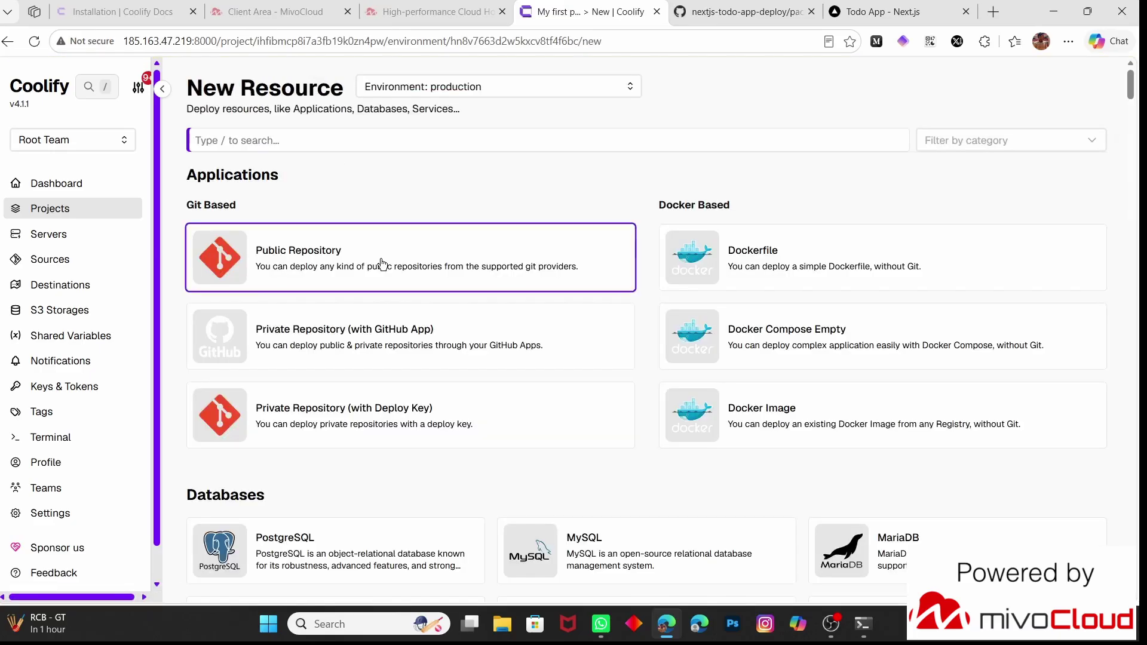
{"action": "scroll", "coordinate": [381, 265], "scroll_direction": "down", "scroll_amount": 1}
{"action": "scroll", "coordinate": [382, 265], "scroll_direction": "down", "scroll_amount": 3}
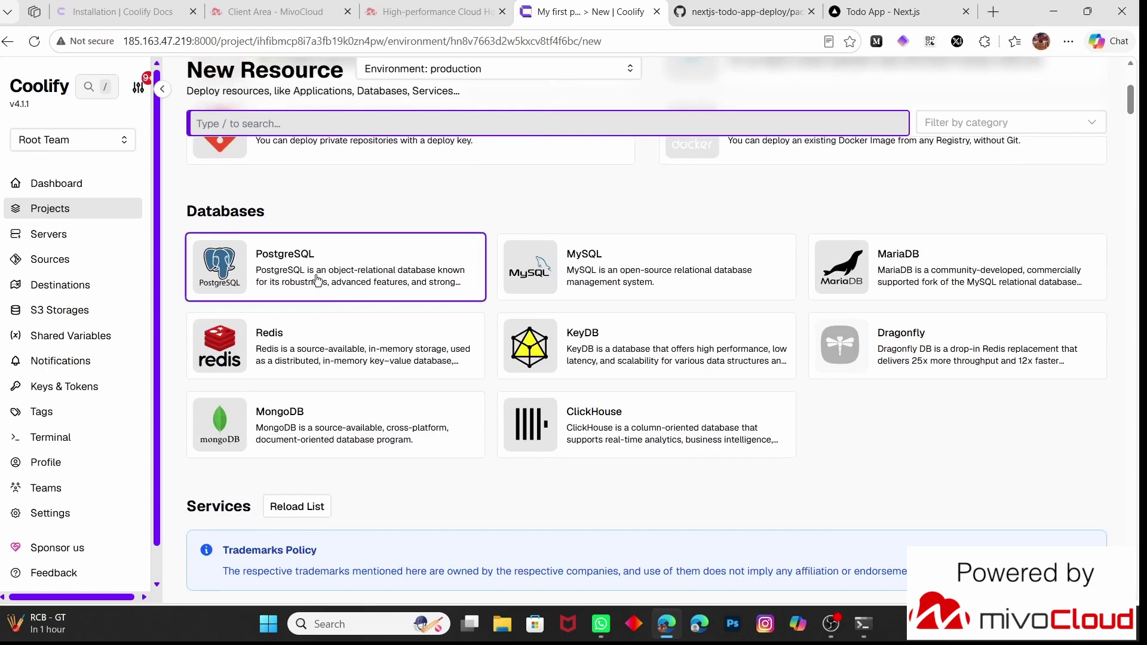
{"action": "left_click", "coordinate": [316, 281]}
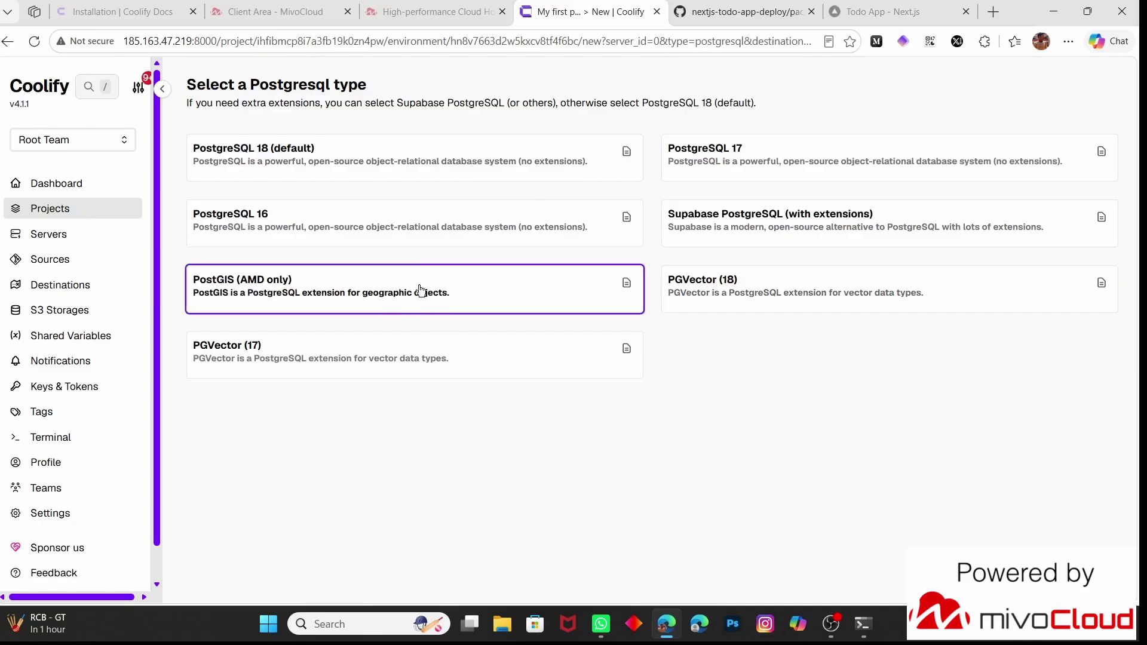
{"action": "left_click", "coordinate": [473, 170]}
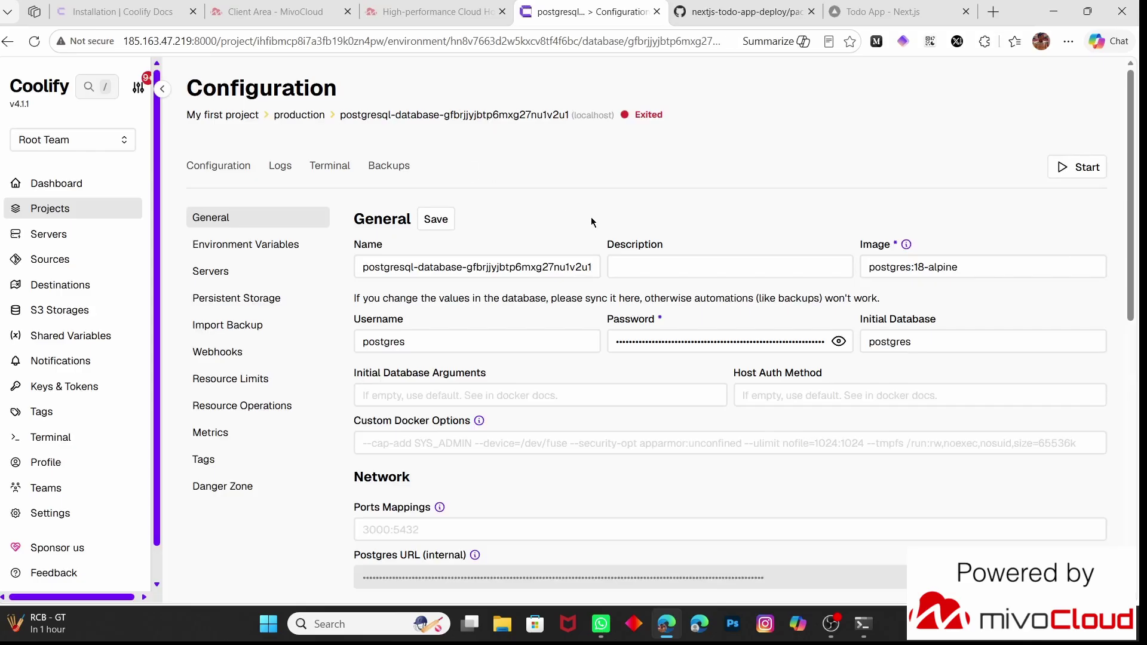
Reveal the generated database password and replace it with a custom password
{"action": "scroll", "coordinate": [593, 222], "scroll_direction": "down", "scroll_amount": 1}
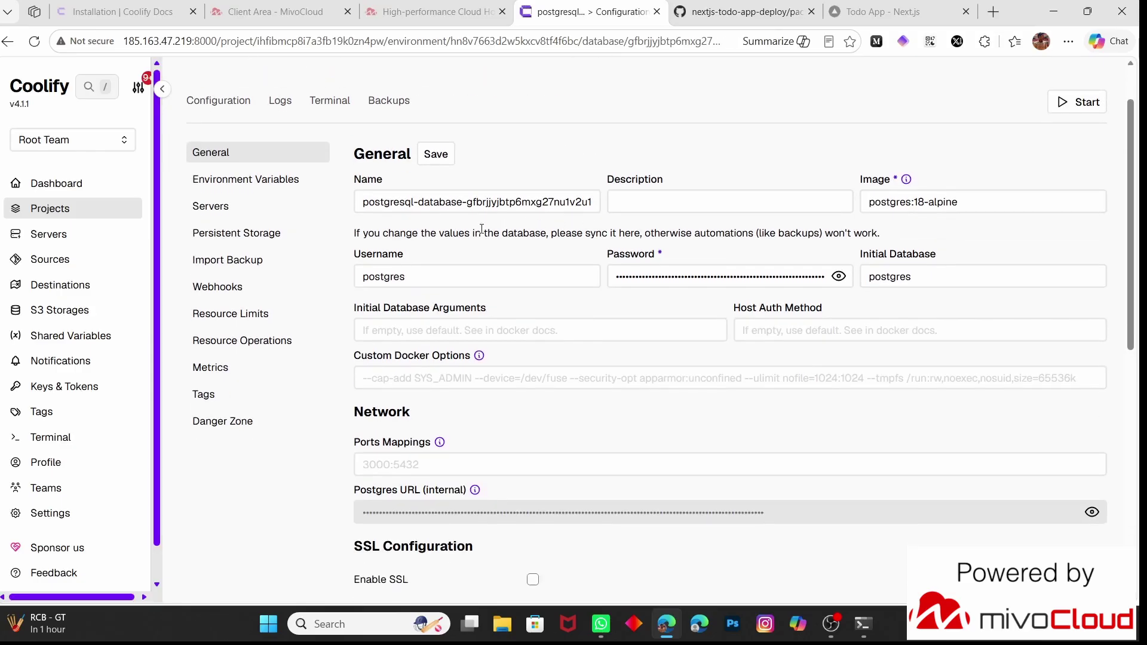
{"action": "left_click", "coordinate": [450, 284]}
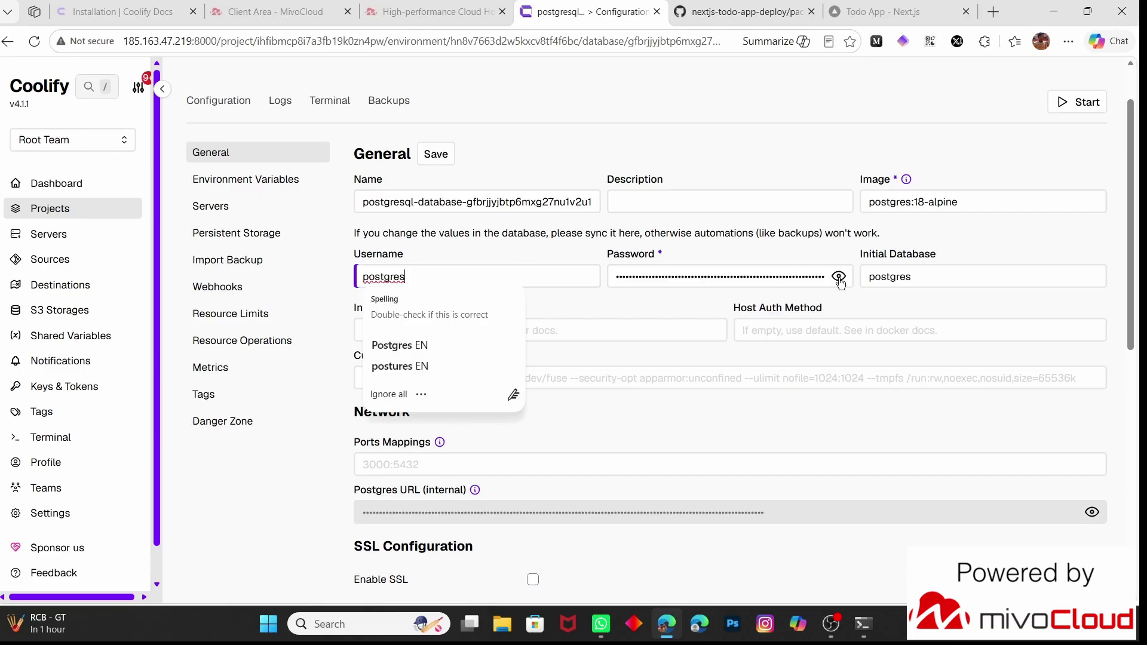
{"action": "left_click", "coordinate": [838, 277]}
{"action": "left_click", "coordinate": [757, 277]}
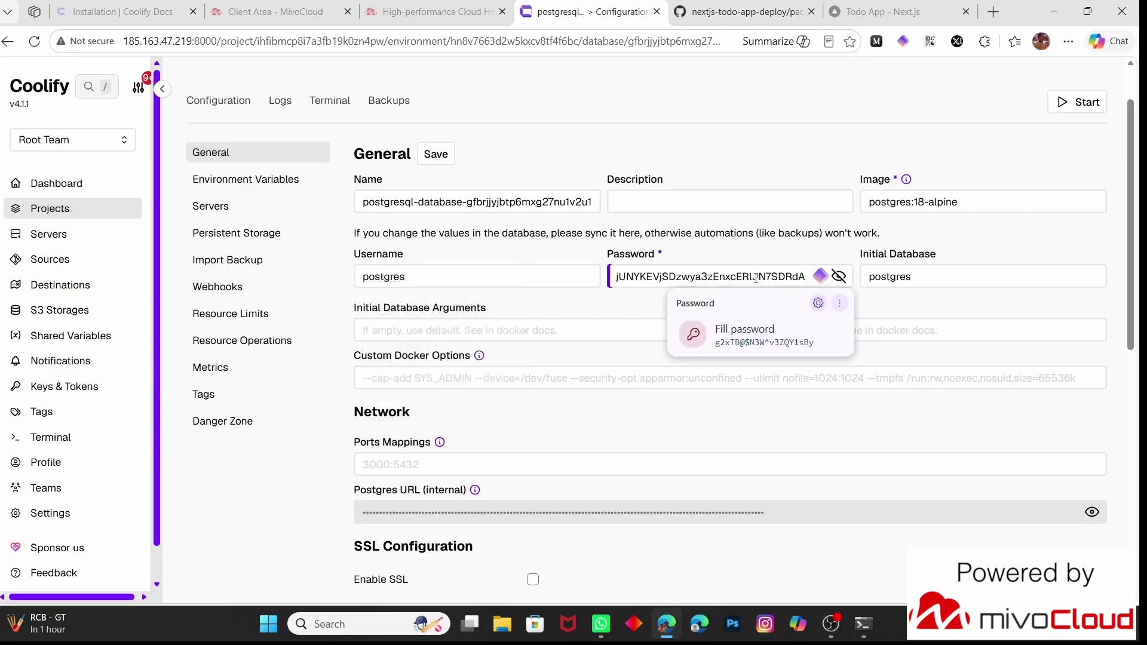
{"action": "key", "text": "ctrl+a"}
{"action": "key", "text": "BackSpace"}
{"action": "type", "text": "testing@123#"}
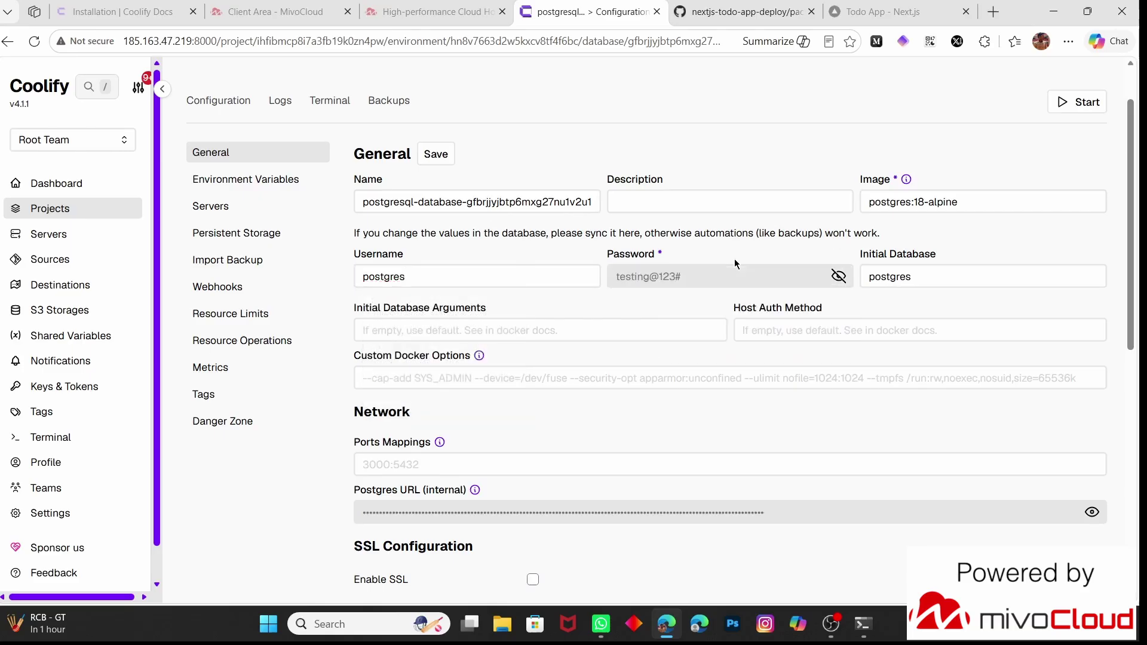
{"action": "left_click", "coordinate": [891, 279]}
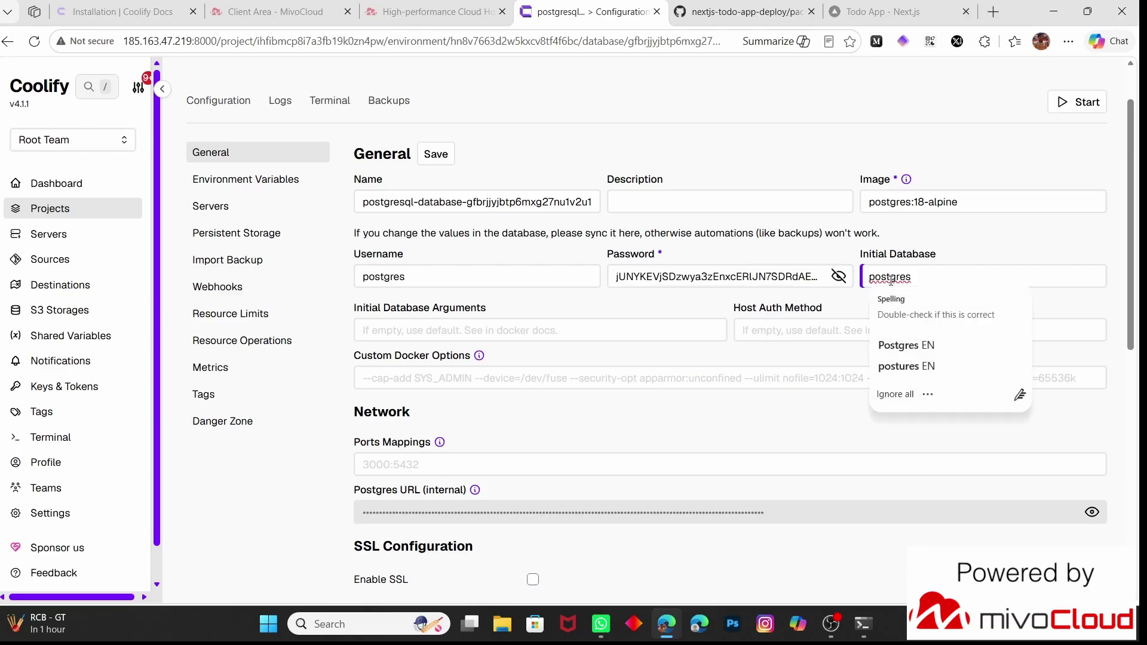
{"action": "left_click", "coordinate": [724, 262]}
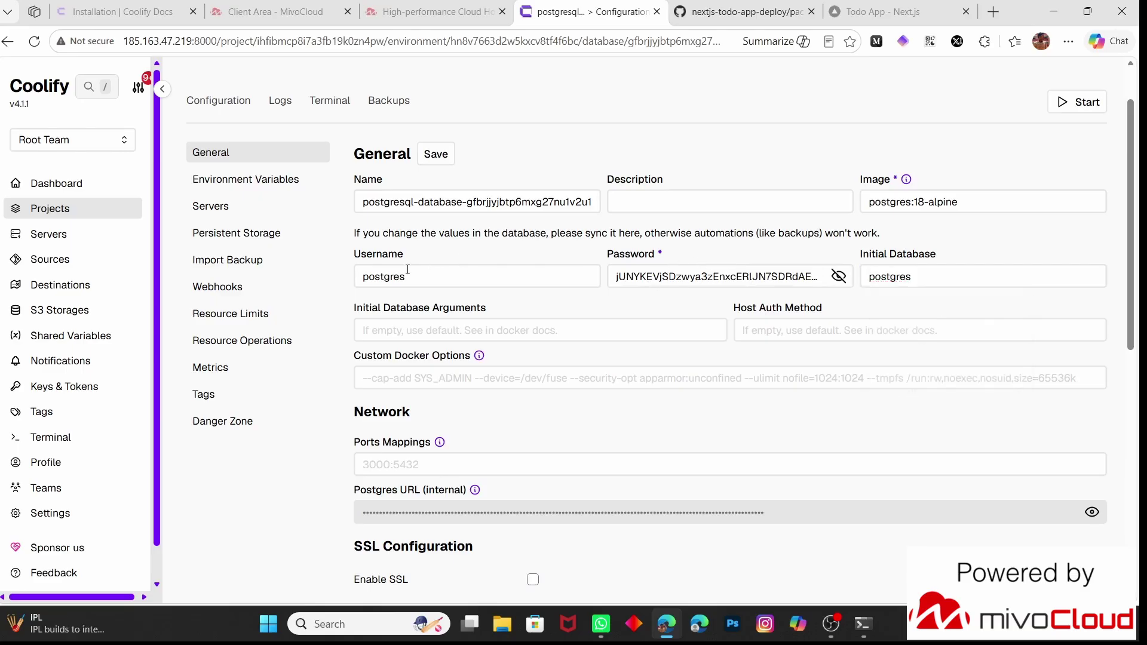
Review the port mappings and Import Backup options, then return to General
{"action": "scroll", "coordinate": [407, 270], "scroll_direction": "down", "scroll_amount": 4}
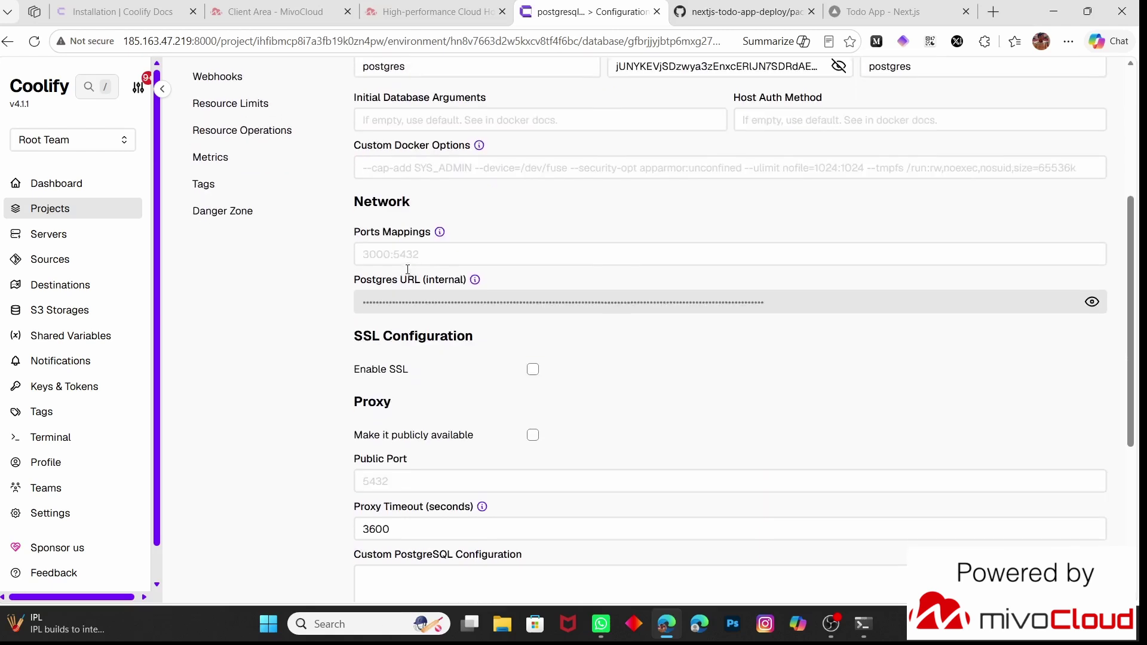
{"action": "left_click", "coordinate": [384, 251]}
{"action": "left_click", "coordinate": [337, 300]}
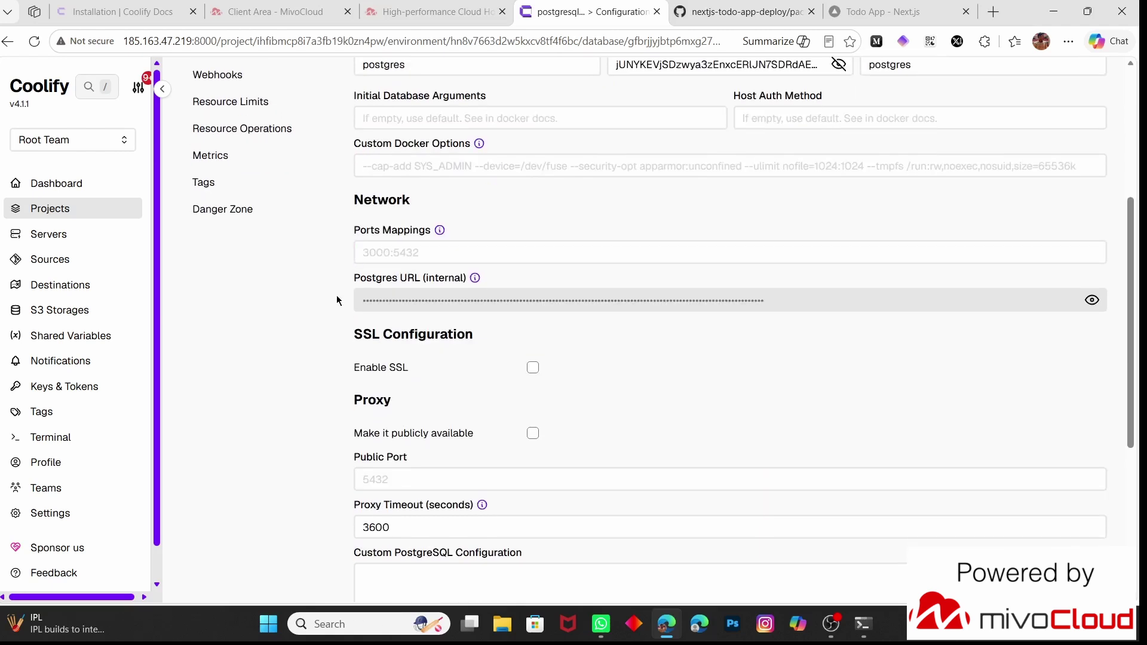
{"action": "scroll", "coordinate": [338, 300], "scroll_direction": "down", "scroll_amount": 1}
{"action": "scroll", "coordinate": [337, 300], "scroll_direction": "down", "scroll_amount": 3}
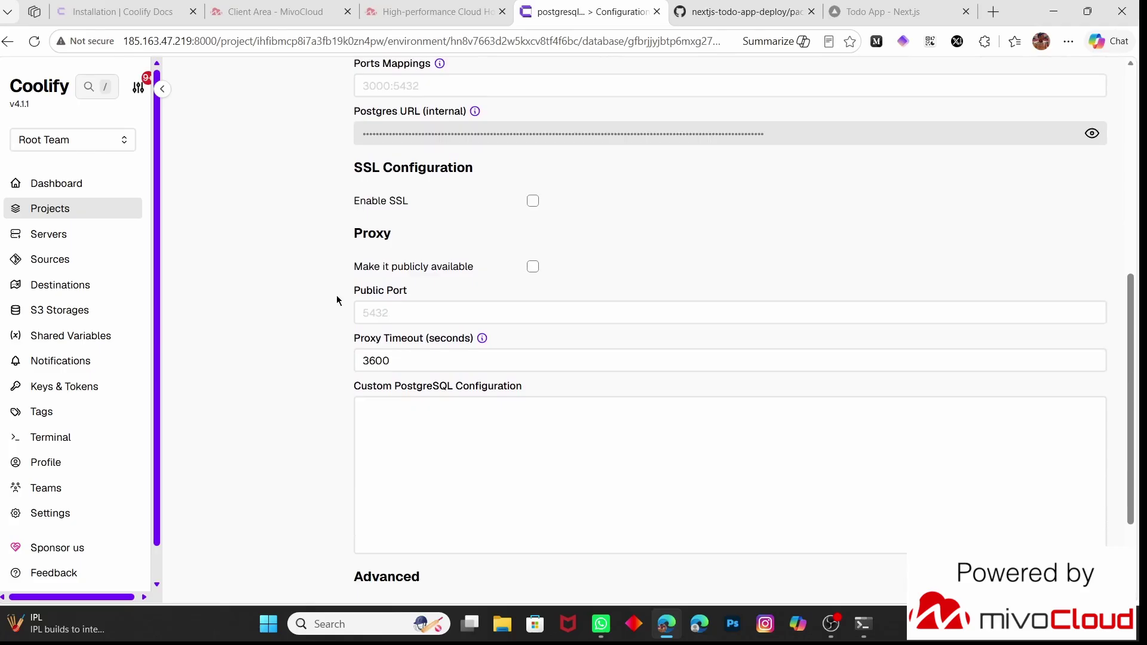
{"action": "scroll", "coordinate": [338, 300], "scroll_direction": "down", "scroll_amount": 2}
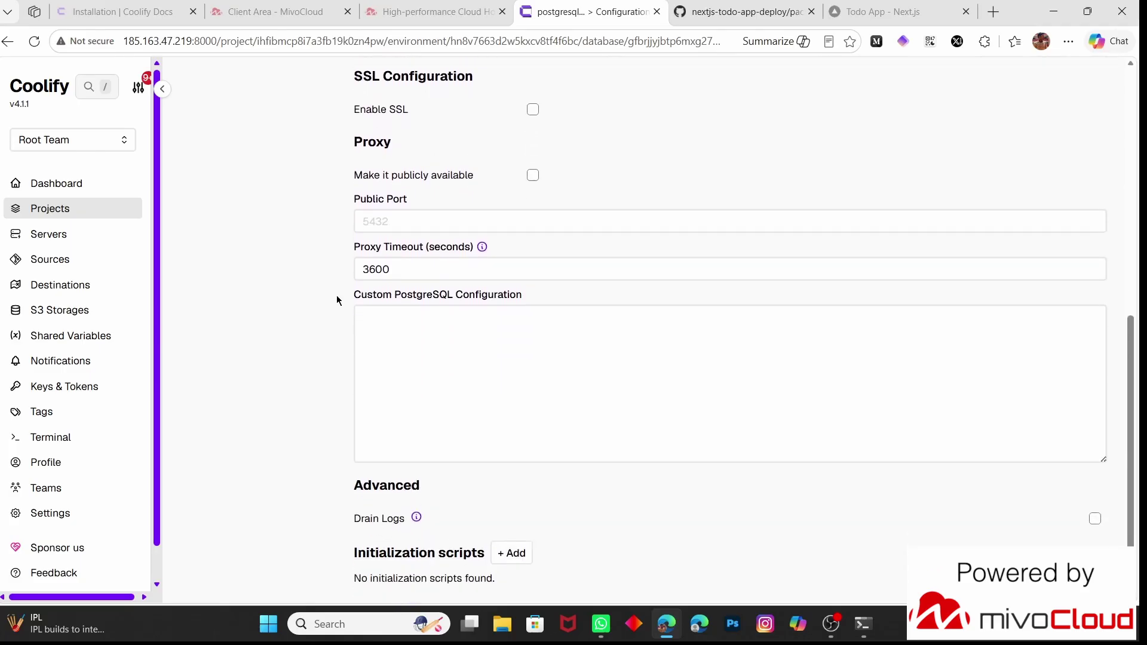
{"action": "scroll", "coordinate": [338, 301], "scroll_direction": "up", "scroll_amount": 10}
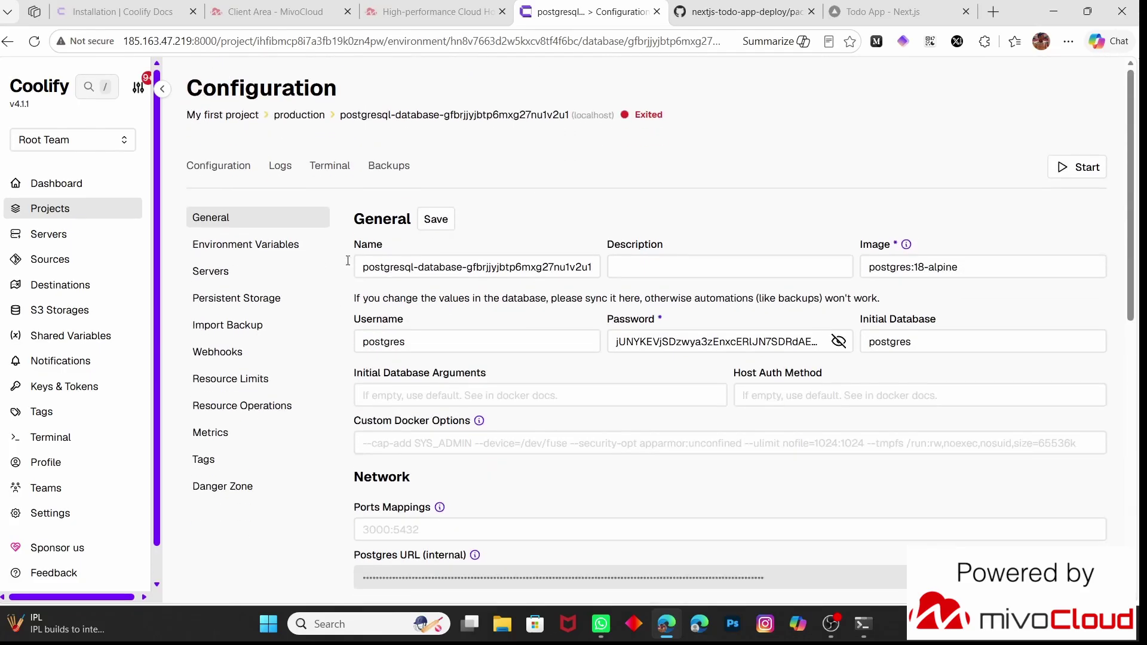
{"action": "left_click", "coordinate": [249, 327]}
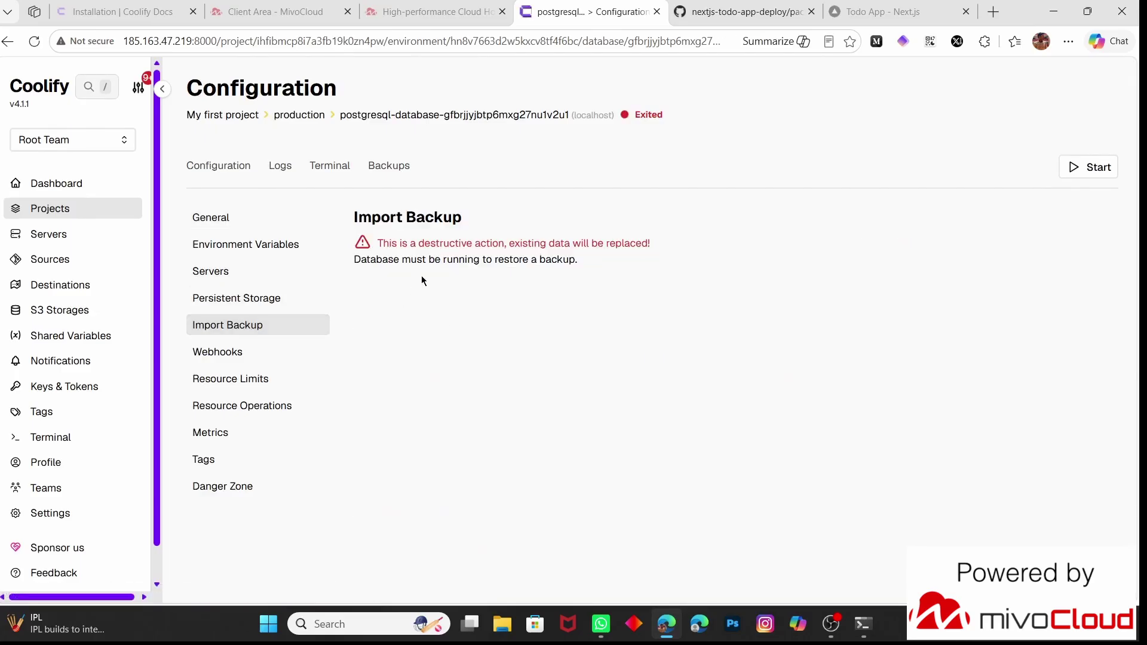
{"action": "left_click", "coordinate": [227, 222]}
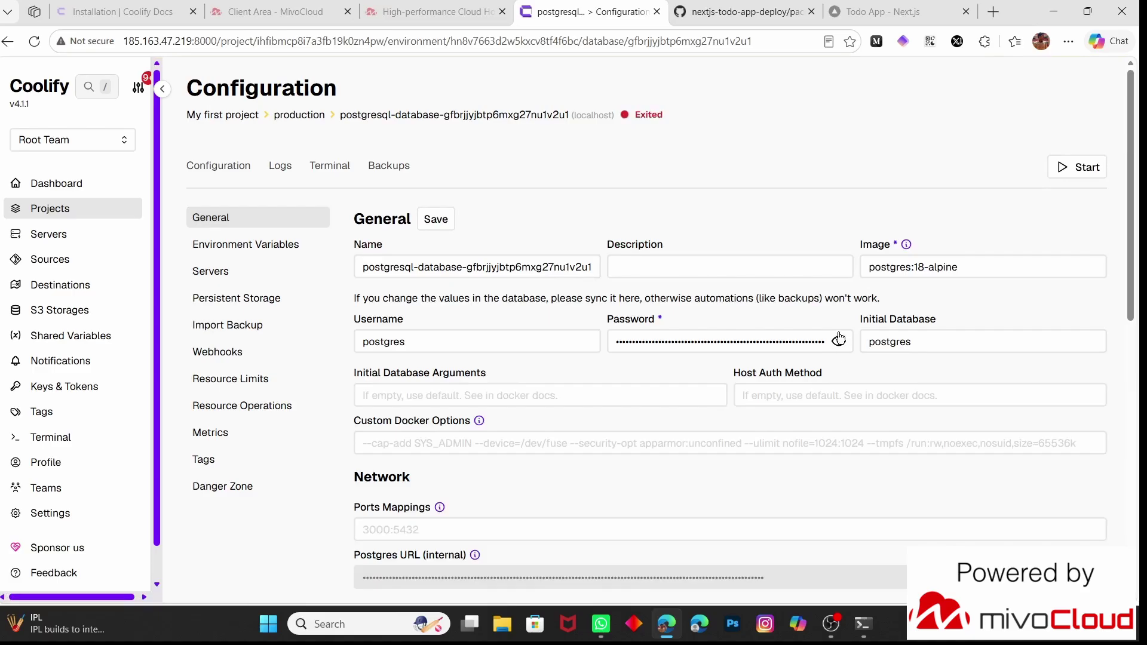
Re-enter the custom password into the database's Password field
{"action": "left_click", "coordinate": [838, 340]}
{"action": "left_click", "coordinate": [778, 334]}
{"action": "key", "text": "ctrl+a"}
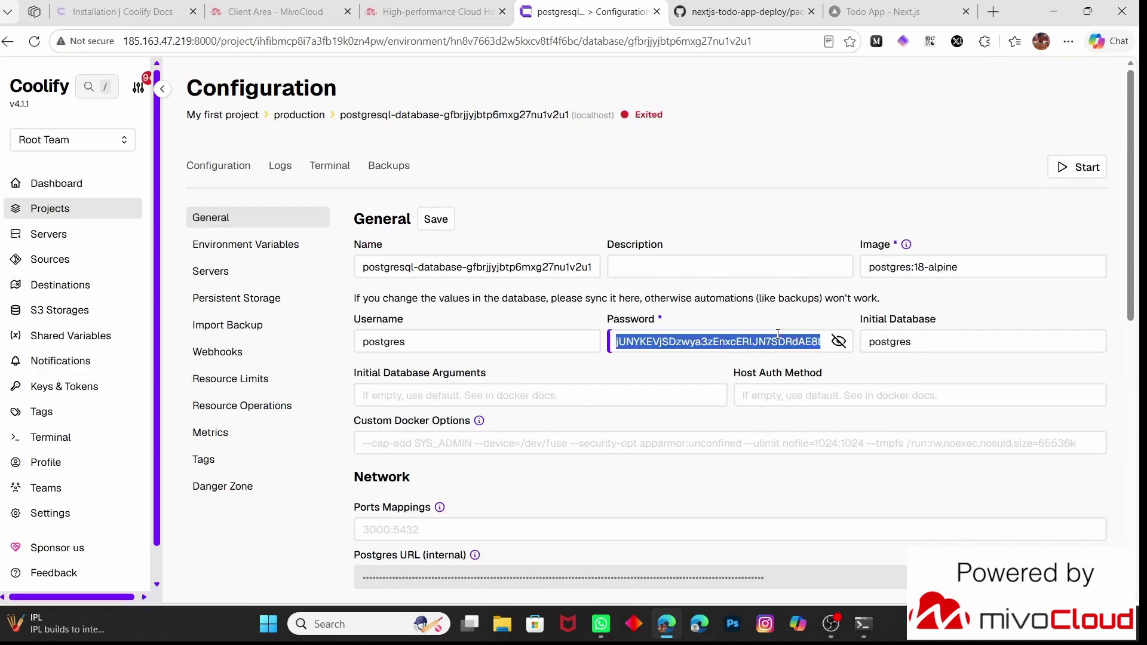
{"action": "type", "text": "testing@123#"}
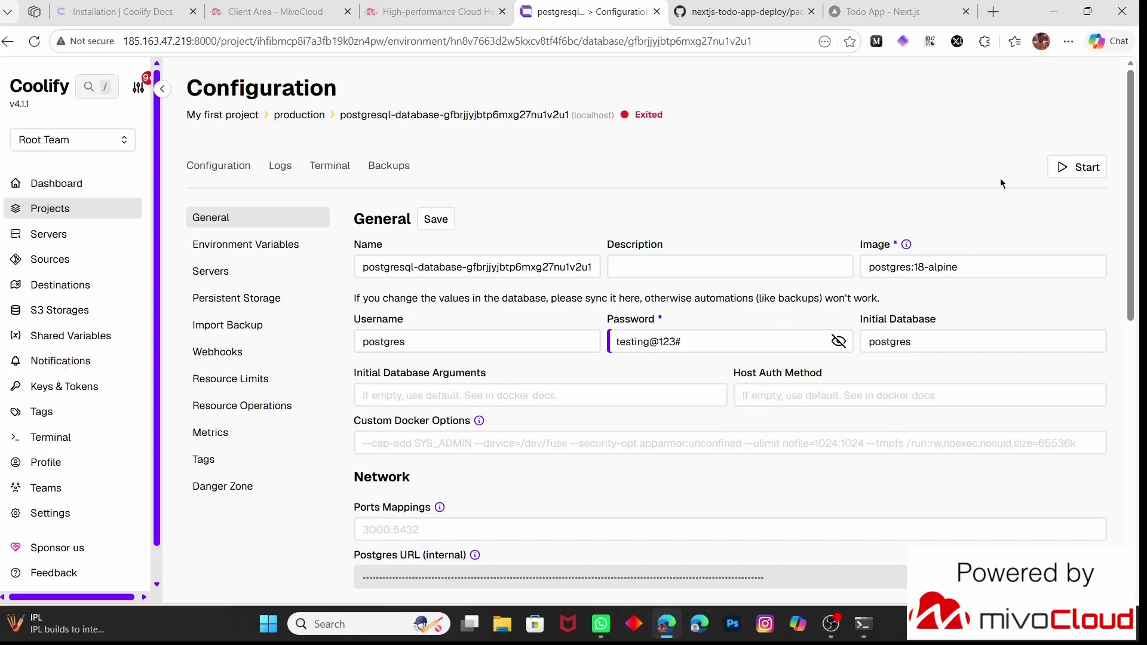
Start the PostgreSQL database and close the startup log once it reports 'Database started.'
{"action": "left_click", "coordinate": [1063, 167]}
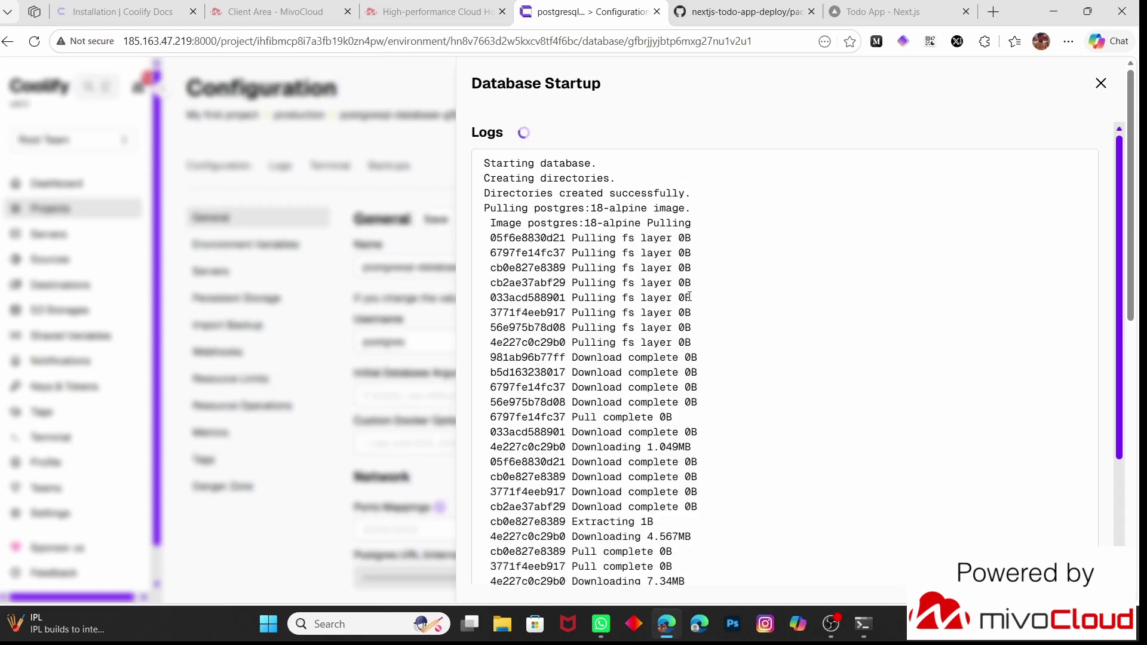
{"action": "scroll", "coordinate": [690, 296], "scroll_direction": "down", "scroll_amount": 4}
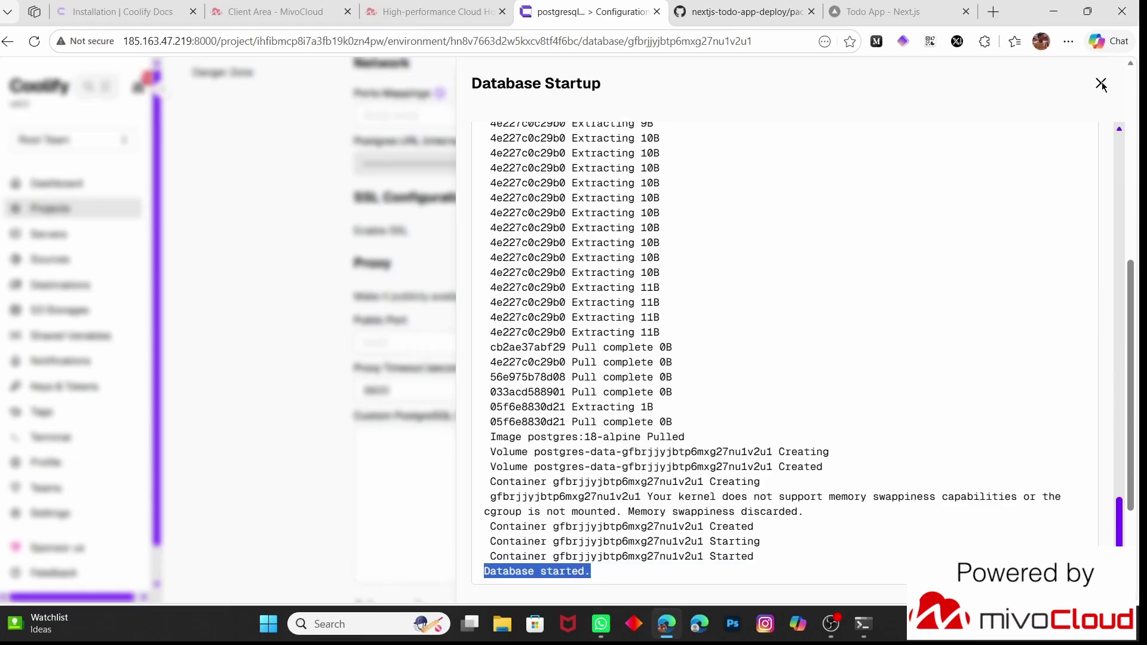
{"action": "left_click", "coordinate": [1101, 82]}
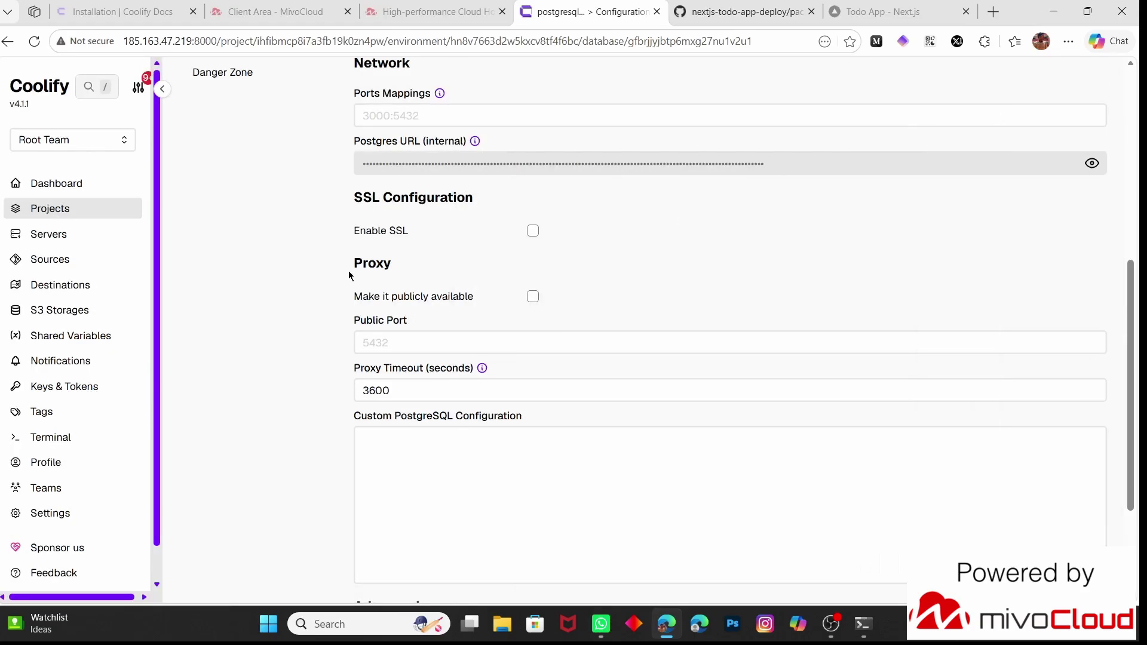
Set the database's public port to 5433
{"action": "scroll", "coordinate": [296, 293], "scroll_direction": "up", "scroll_amount": 3}
{"action": "scroll", "coordinate": [296, 292], "scroll_direction": "up", "scroll_amount": 3}
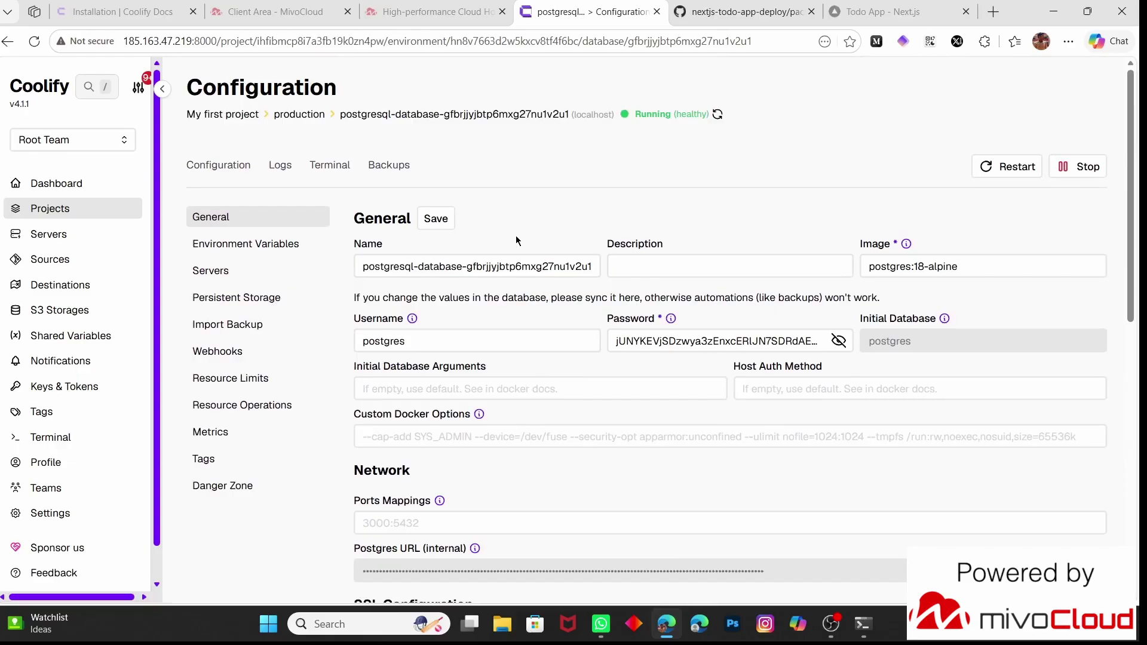
{"action": "scroll", "coordinate": [333, 280], "scroll_direction": "down", "scroll_amount": 4}
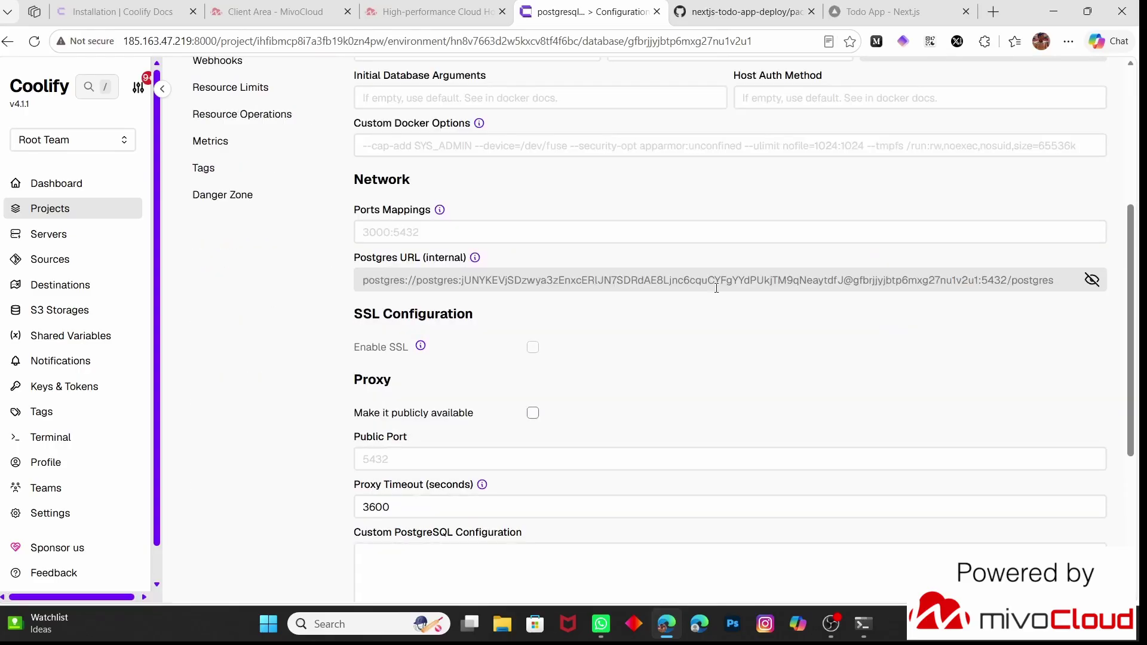
{"action": "scroll", "coordinate": [566, 304], "scroll_direction": "up", "scroll_amount": 1}
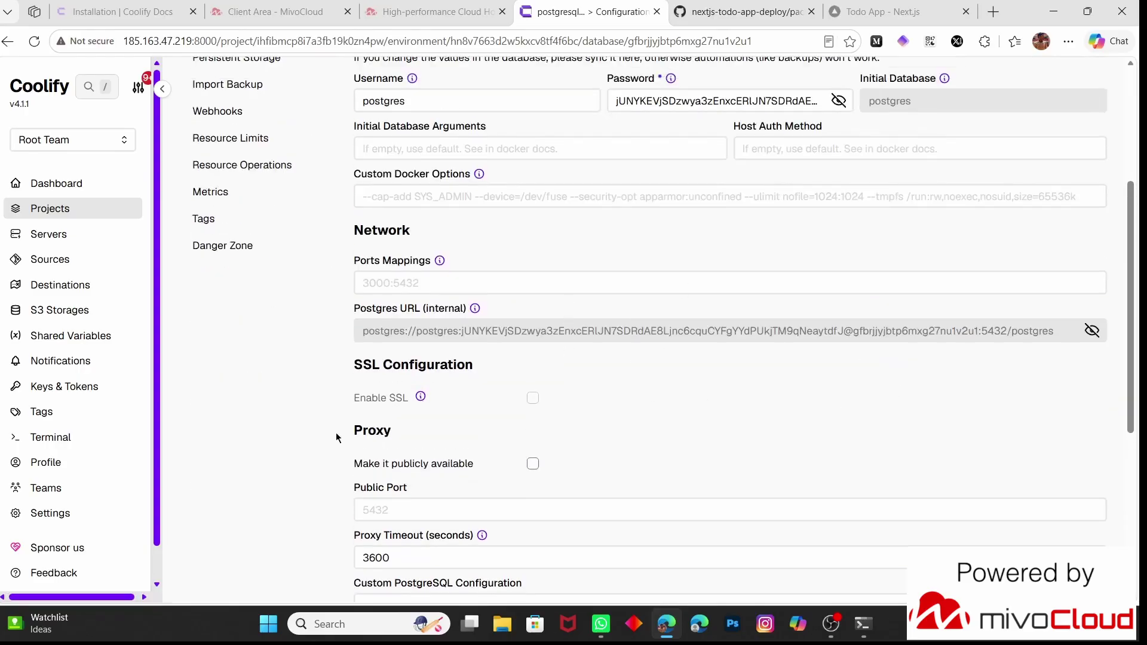
{"action": "scroll", "coordinate": [417, 411], "scroll_direction": "down", "scroll_amount": 2}
{"action": "left_click", "coordinate": [532, 354]}
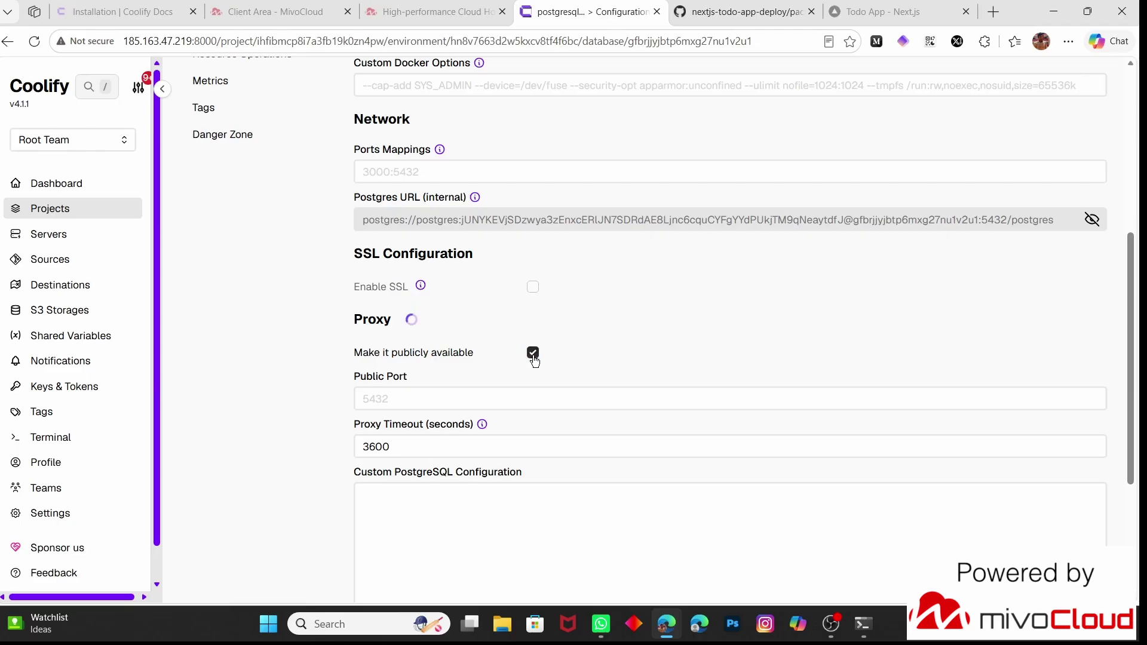
{"action": "left_click", "coordinate": [440, 399]}
{"action": "type", "text": "5433"}
{"action": "key", "text": "Return"}
Make the database publicly available and reveal the public Postgres URL
{"action": "scroll", "coordinate": [530, 356], "scroll_direction": "down", "scroll_amount": 2}
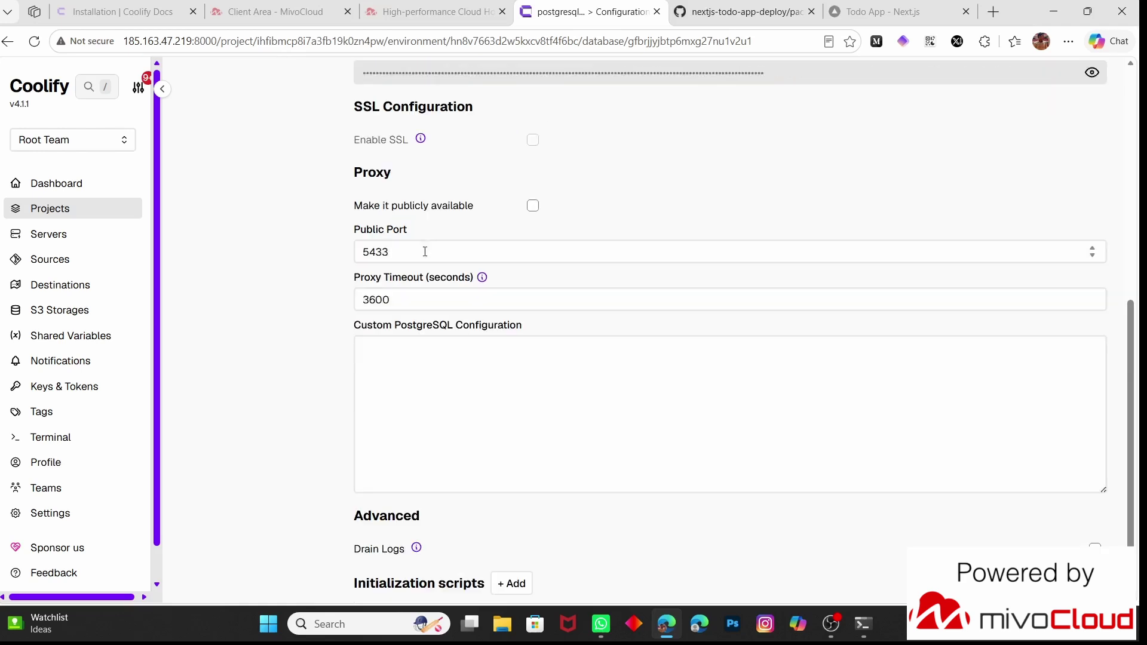
{"action": "left_click", "coordinate": [529, 208]}
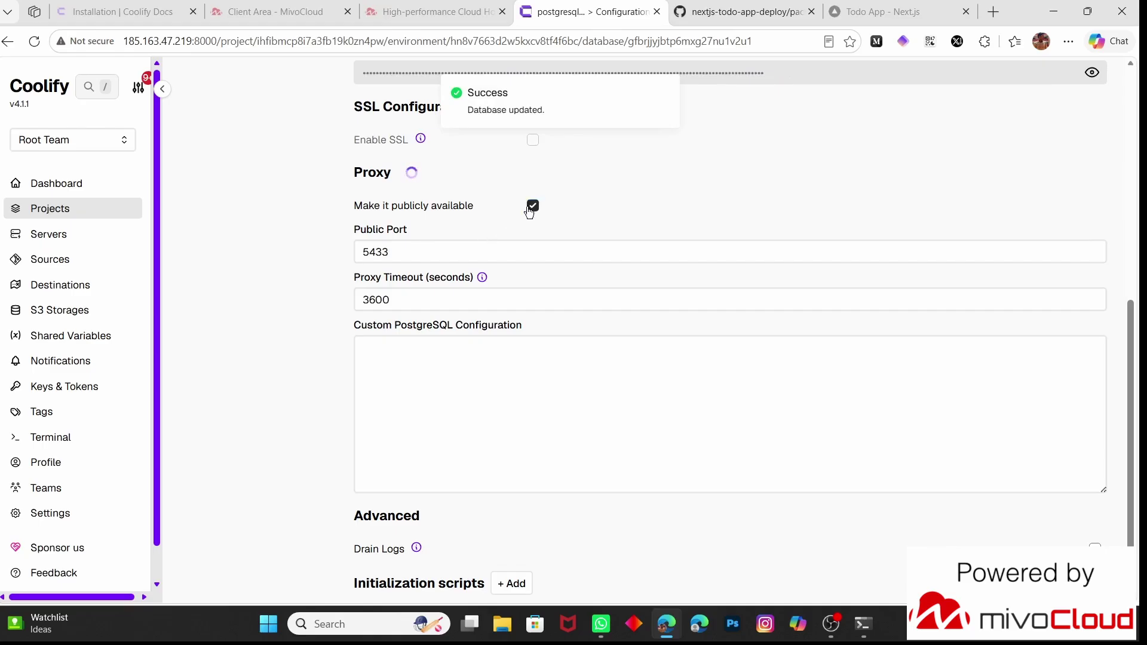
{"action": "scroll", "coordinate": [287, 299], "scroll_direction": "up", "scroll_amount": 2}
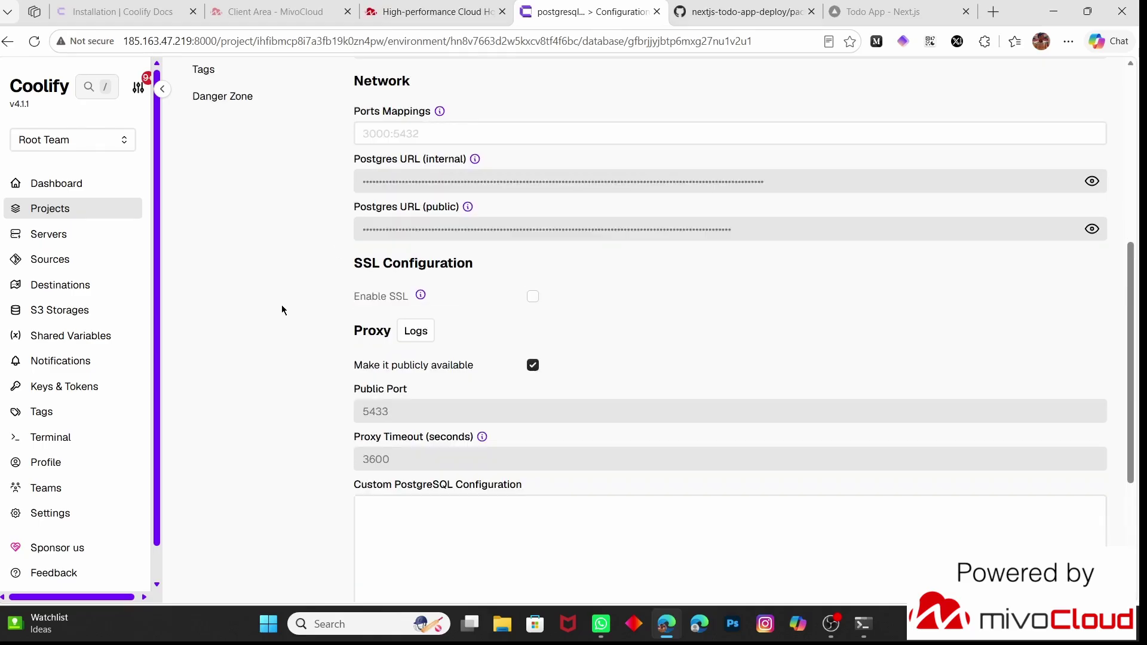
{"action": "scroll", "coordinate": [282, 309], "scroll_direction": "up", "scroll_amount": 1}
{"action": "left_click", "coordinate": [1092, 257]}
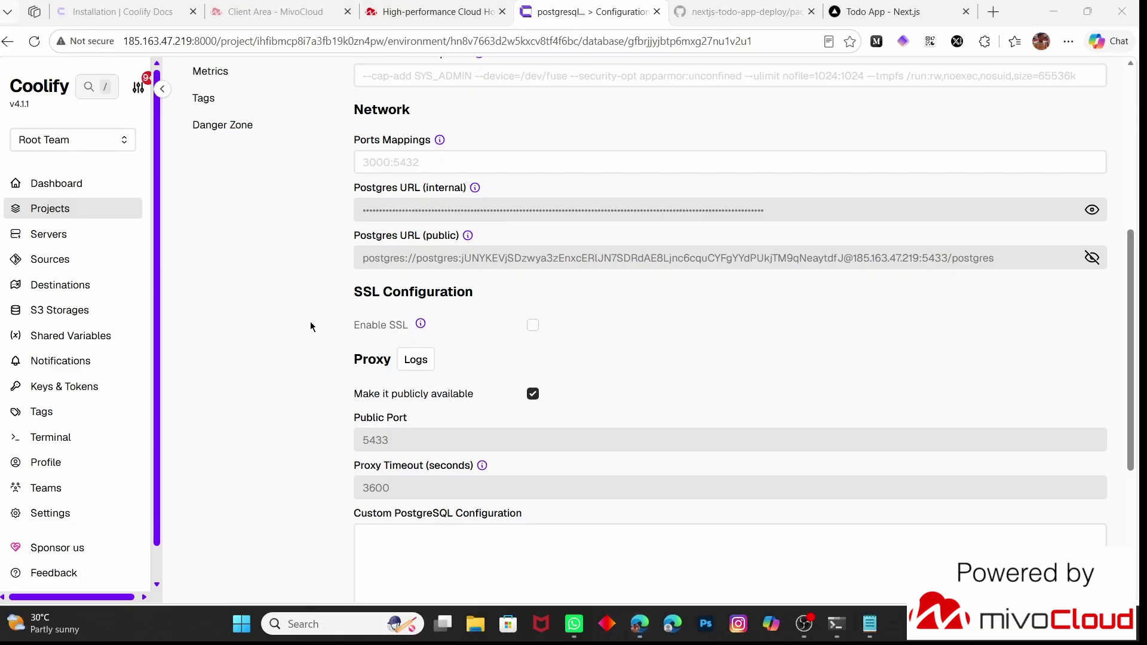
Launch DBeaver and start a new PostgreSQL database connection
{"action": "key", "text": "super"}
{"action": "type", "text": "db"}
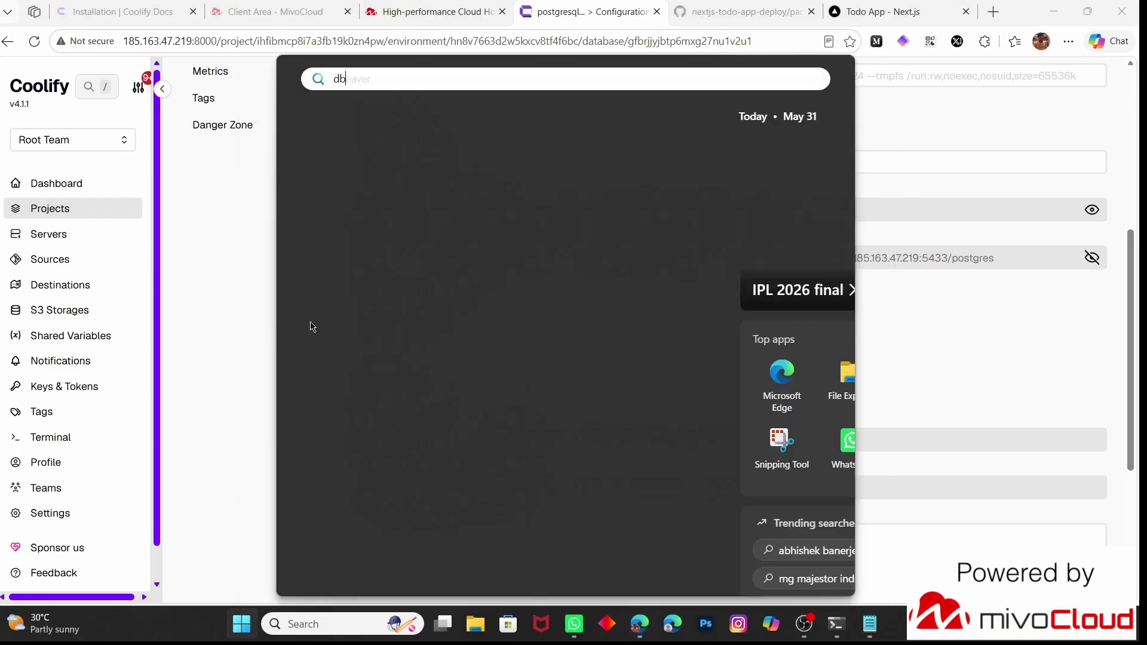
{"action": "left_click", "coordinate": [367, 185]}
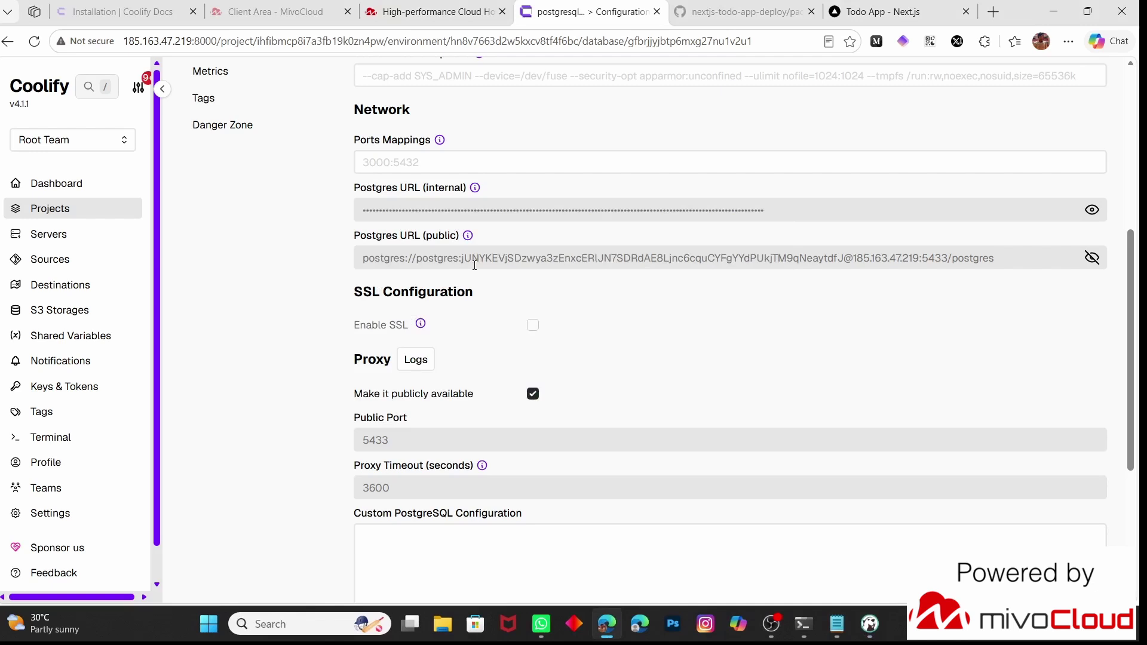
{"action": "left_click", "coordinate": [267, 87]}
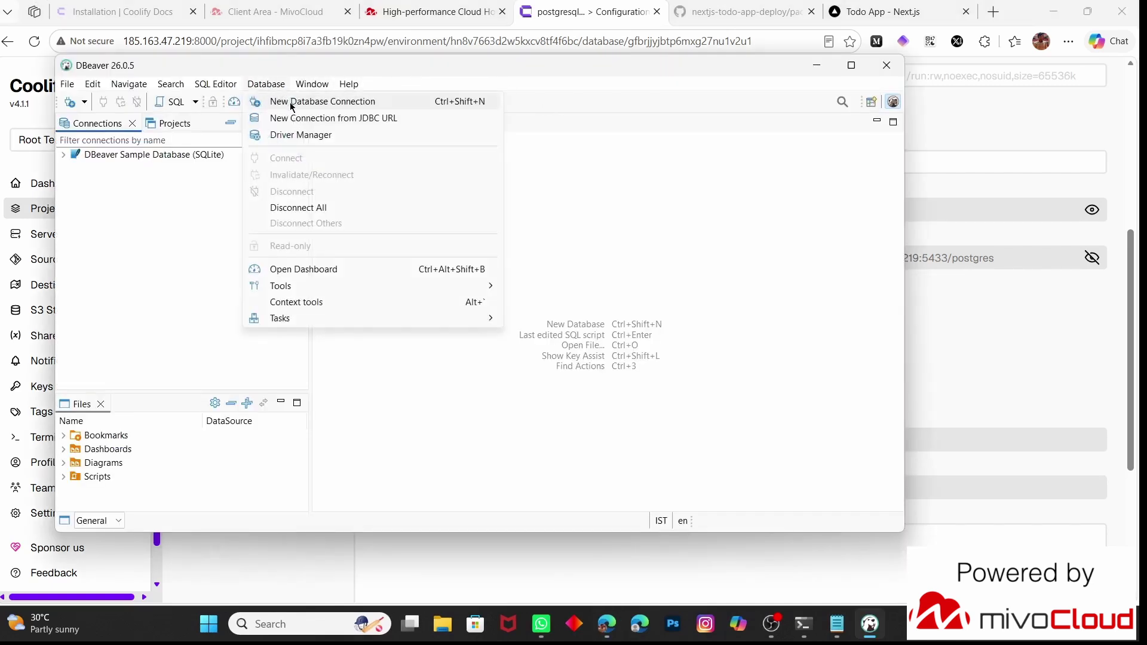
{"action": "left_click", "coordinate": [291, 103]}
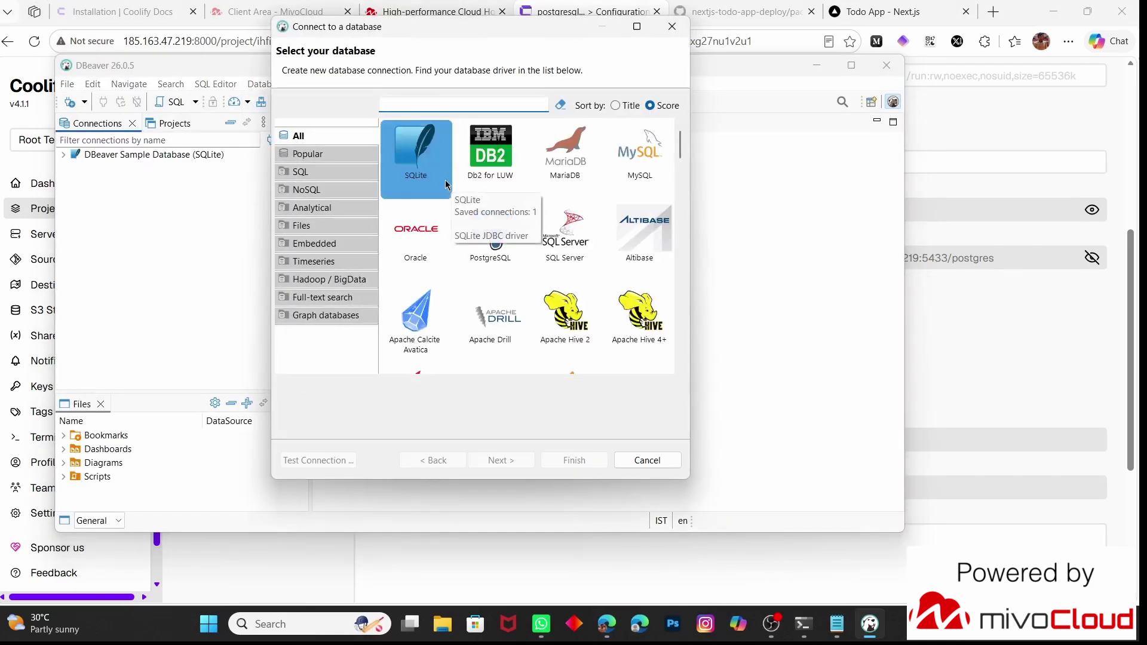
{"action": "left_click", "coordinate": [522, 248]}
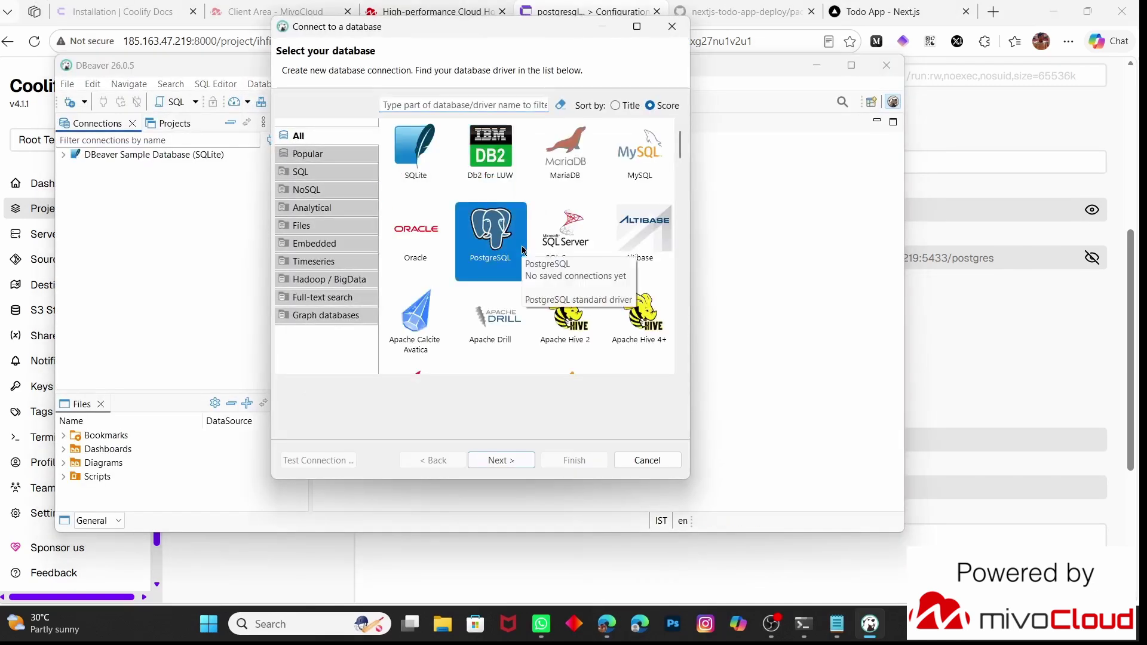
{"action": "left_click", "coordinate": [526, 466]}
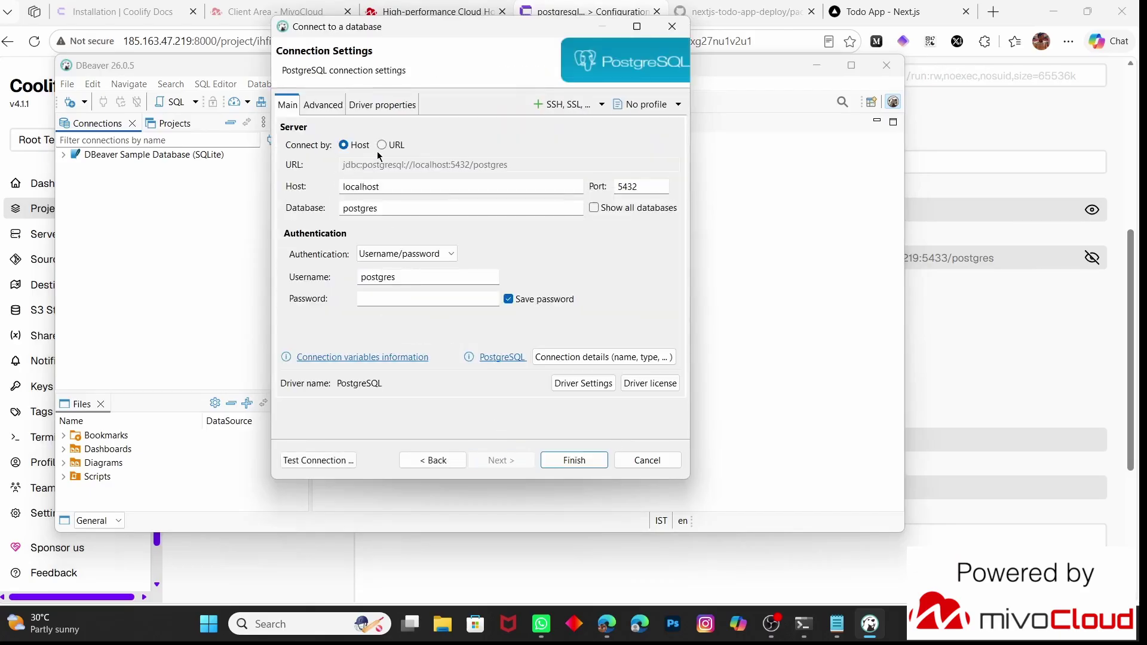
Set the connection host to the server IP 185.163.47.219 copied from Coolify
{"action": "double_click", "coordinate": [366, 187]}
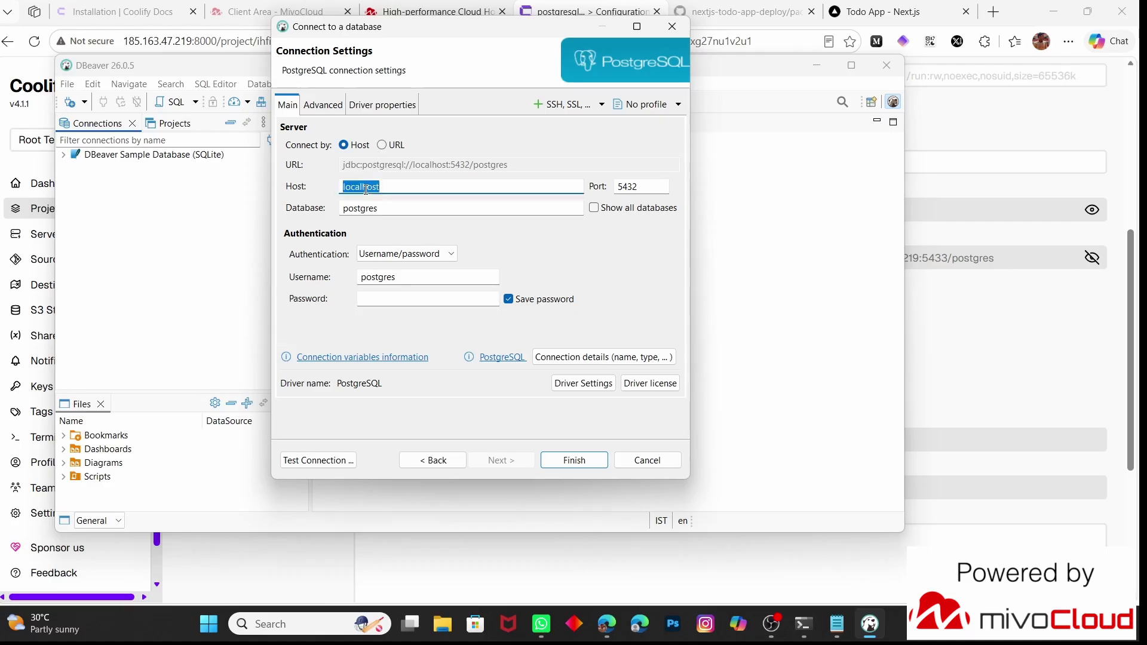
{"action": "left_click", "coordinate": [970, 322]}
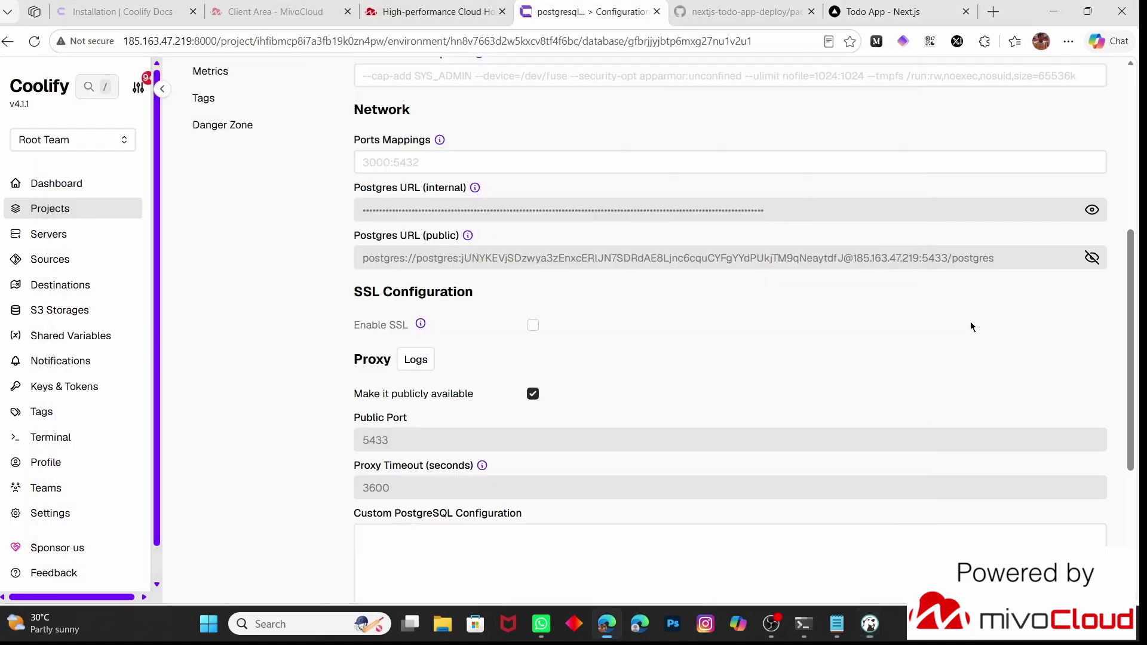
{"action": "double_click", "coordinate": [170, 43]}
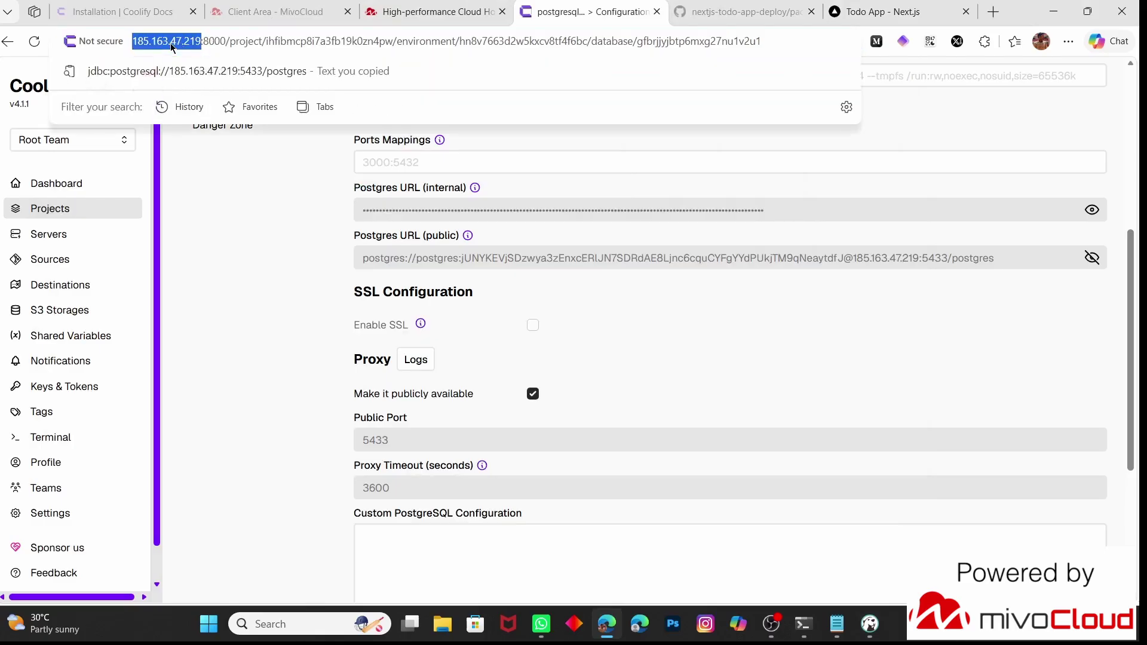
{"action": "key", "text": "ctrl+c"}
{"action": "key", "text": "alt+Tab"}
{"action": "key", "text": "ctrl+v"}
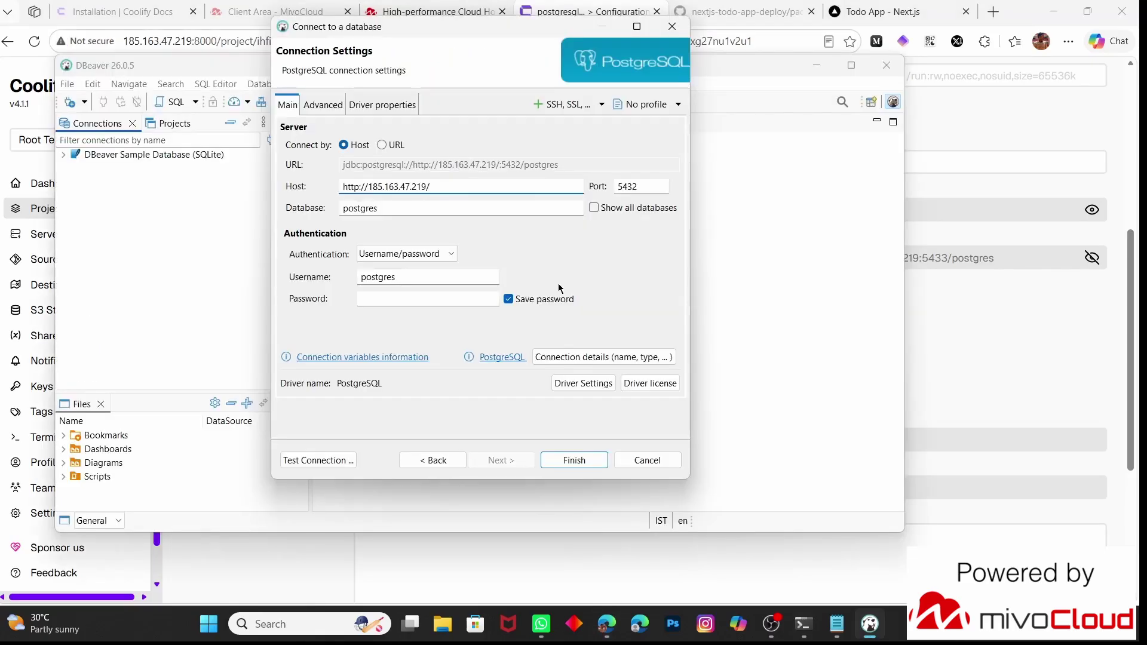
{"action": "key", "text": "Home"}
{"action": "key", "text": "Delete"}
{"action": "key", "text": "Delete"}
{"action": "key", "text": "Delete"}
{"action": "key", "text": "Delete"}
{"action": "key", "text": "Delete"}
{"action": "key", "text": "Delete"}
{"action": "key", "text": "Delete"}
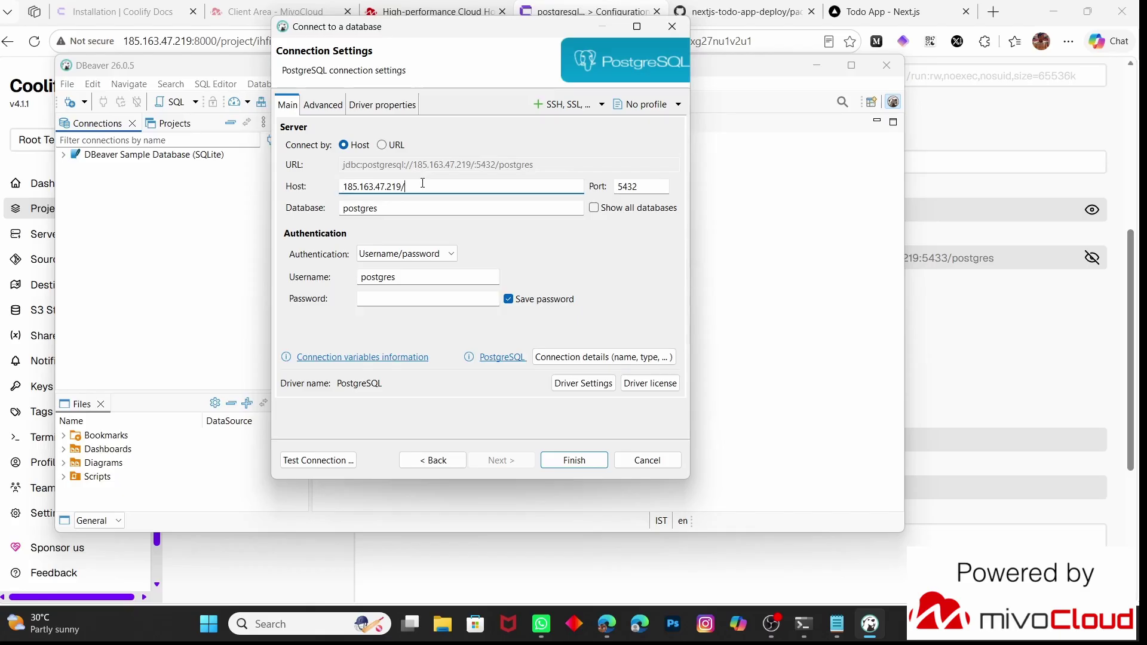
{"action": "key", "text": "BackSpace"}
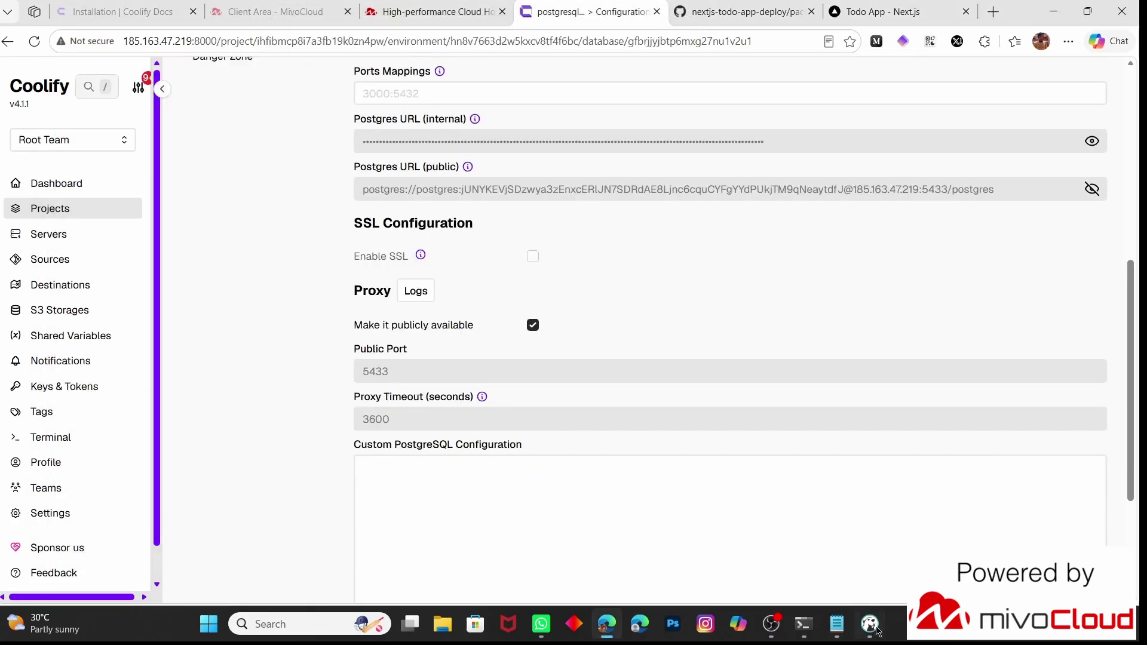
{"action": "left_click", "coordinate": [867, 627]}
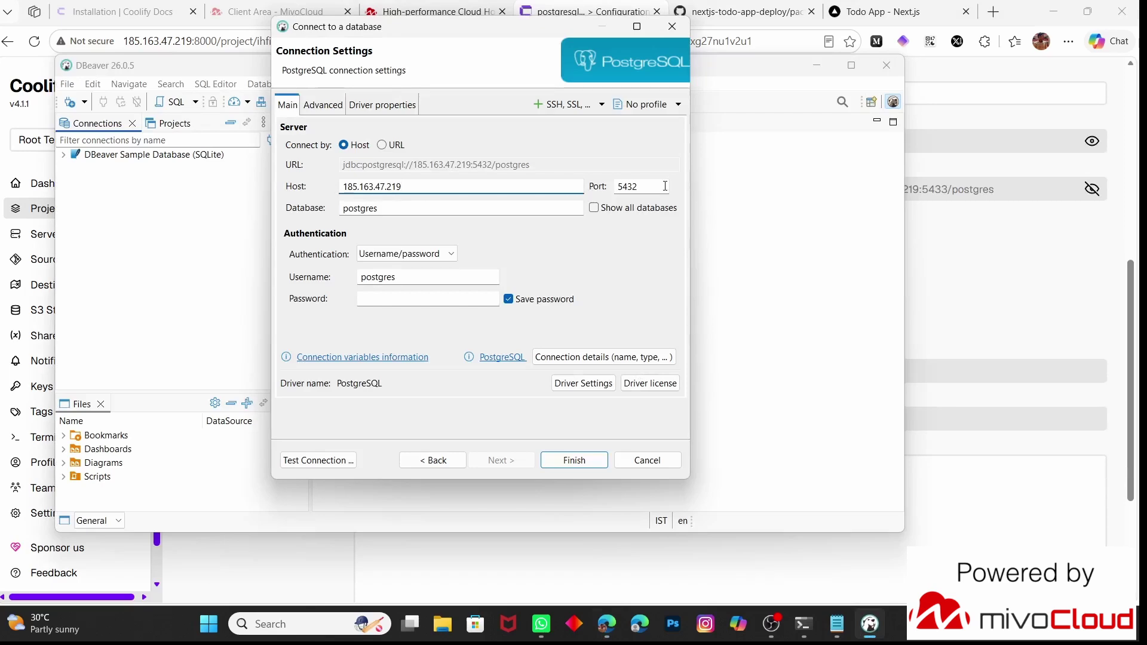
Change the port to 5433, paste the database password, and finish the connection
{"action": "left_click", "coordinate": [654, 186]}
{"action": "key", "text": "BackSpace"}
{"action": "type", "text": "3"}
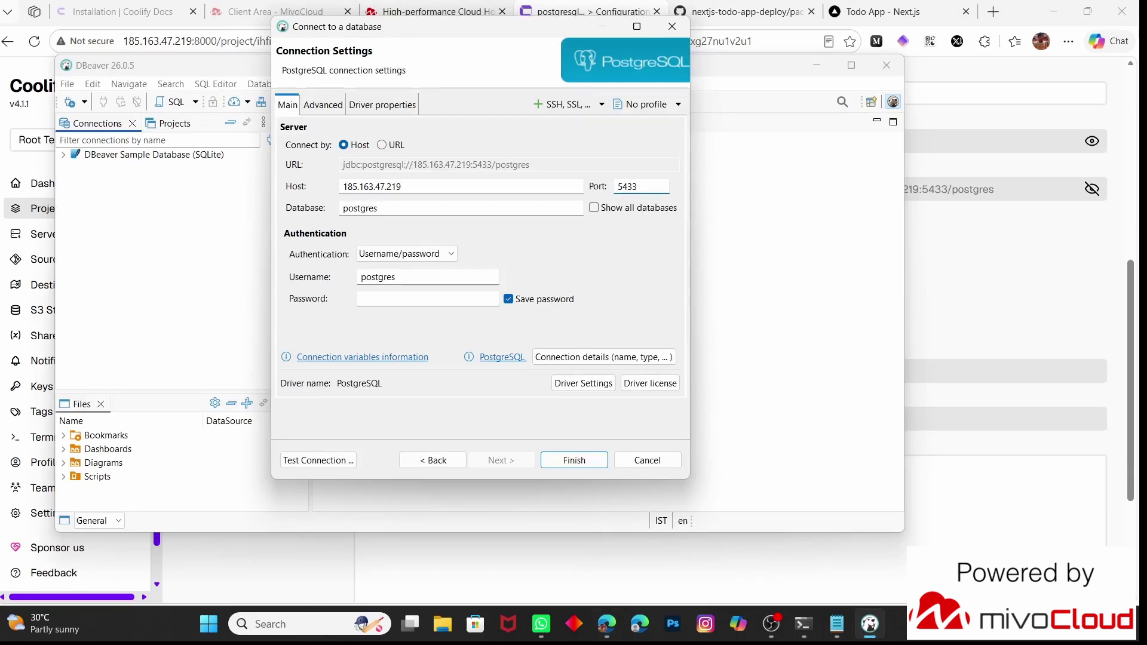
{"action": "left_click", "coordinate": [384, 299]}
{"action": "key", "text": "ctrl+v"}
{"action": "key", "text": "Return"}
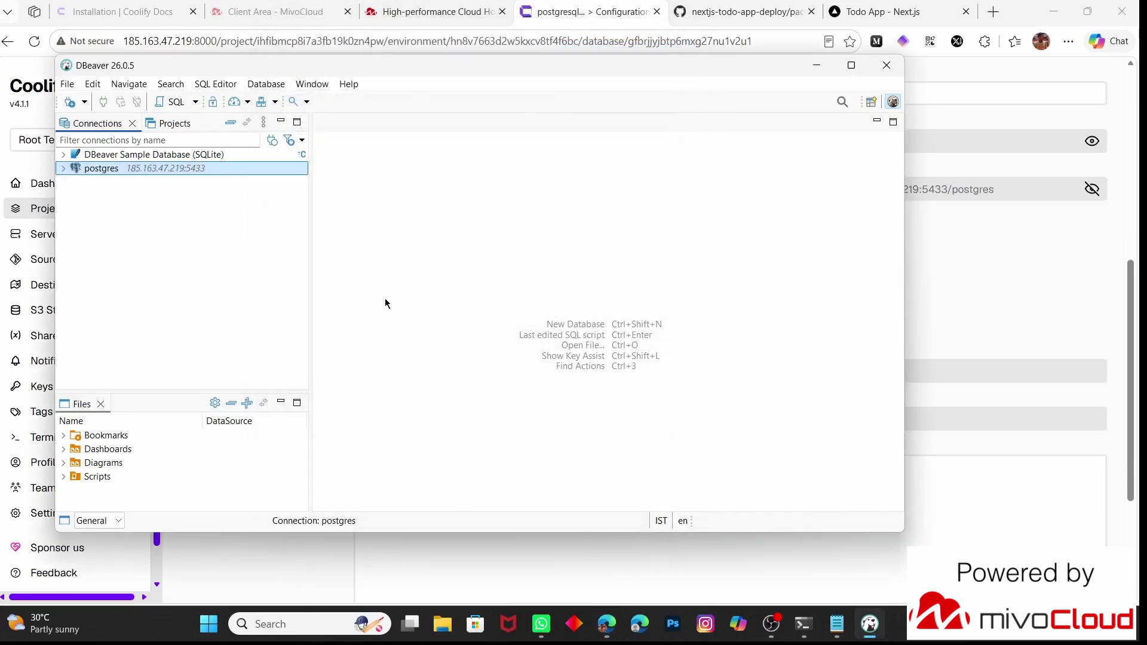
Attempt to connect, then copy the correct database password from Coolify's General section
{"action": "left_click", "coordinate": [63, 169]}
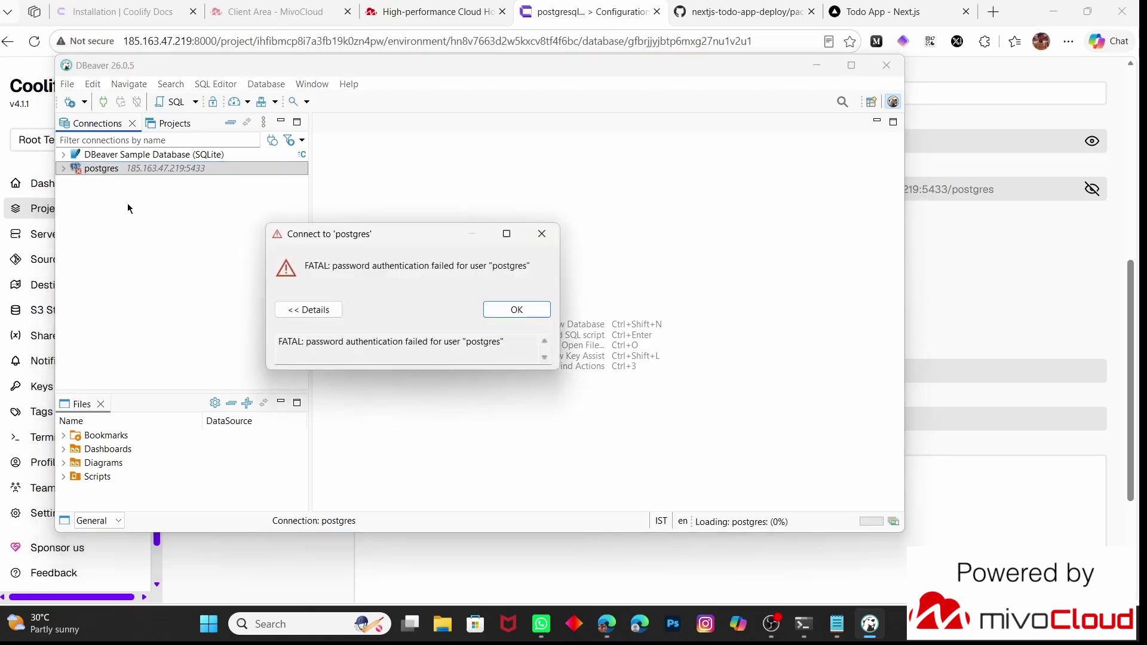
{"action": "key", "text": "Return"}
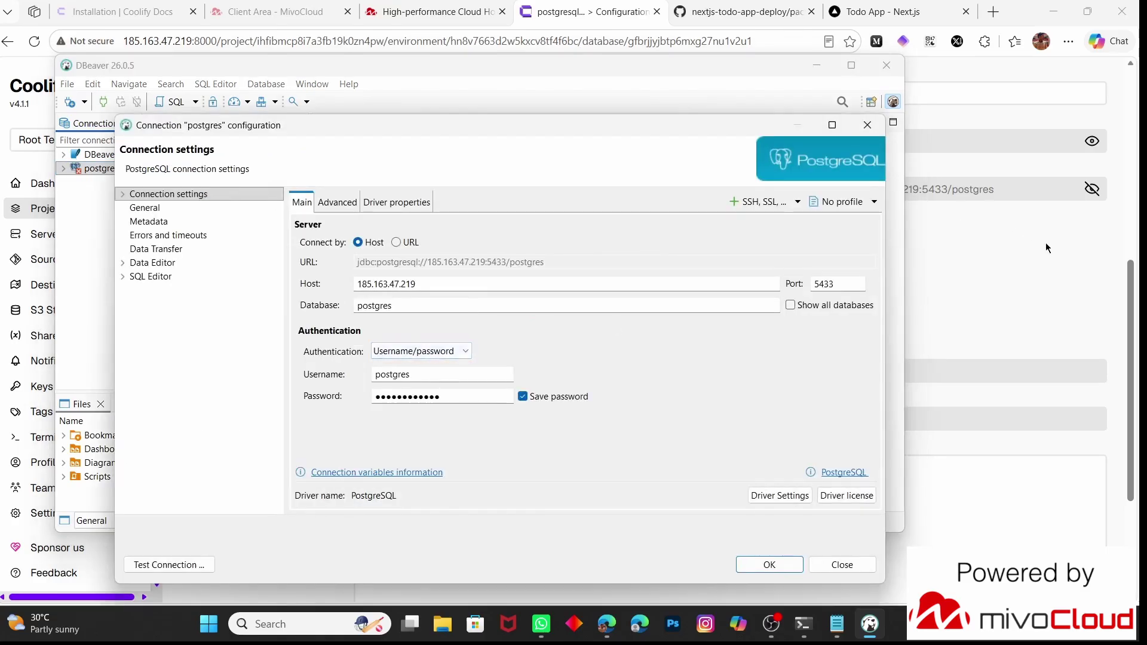
{"action": "left_click", "coordinate": [1046, 243]}
{"action": "scroll", "coordinate": [1046, 242], "scroll_direction": "up", "scroll_amount": 7}
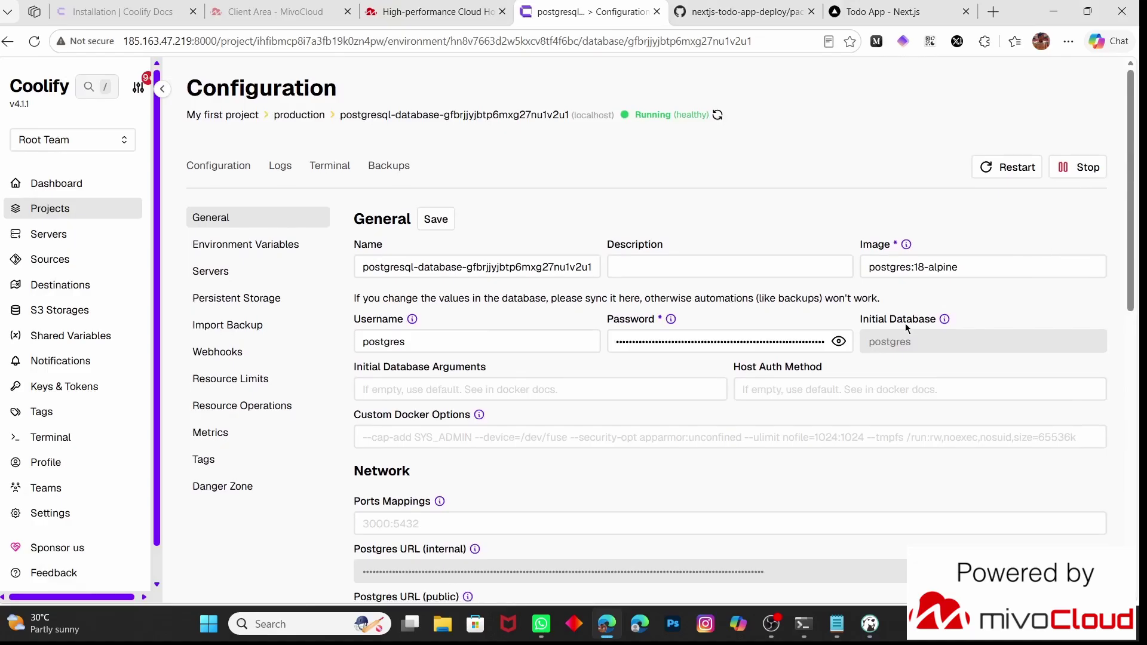
{"action": "left_click", "coordinate": [838, 344]}
{"action": "left_click", "coordinate": [752, 340]}
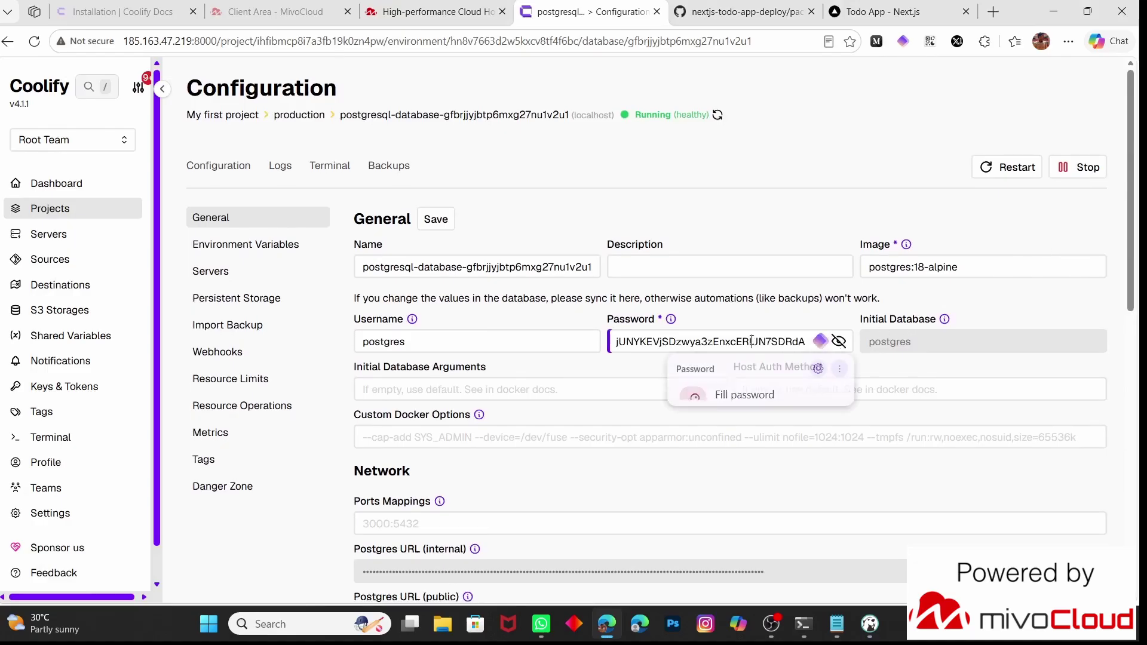
{"action": "key", "text": "ctrl+a"}
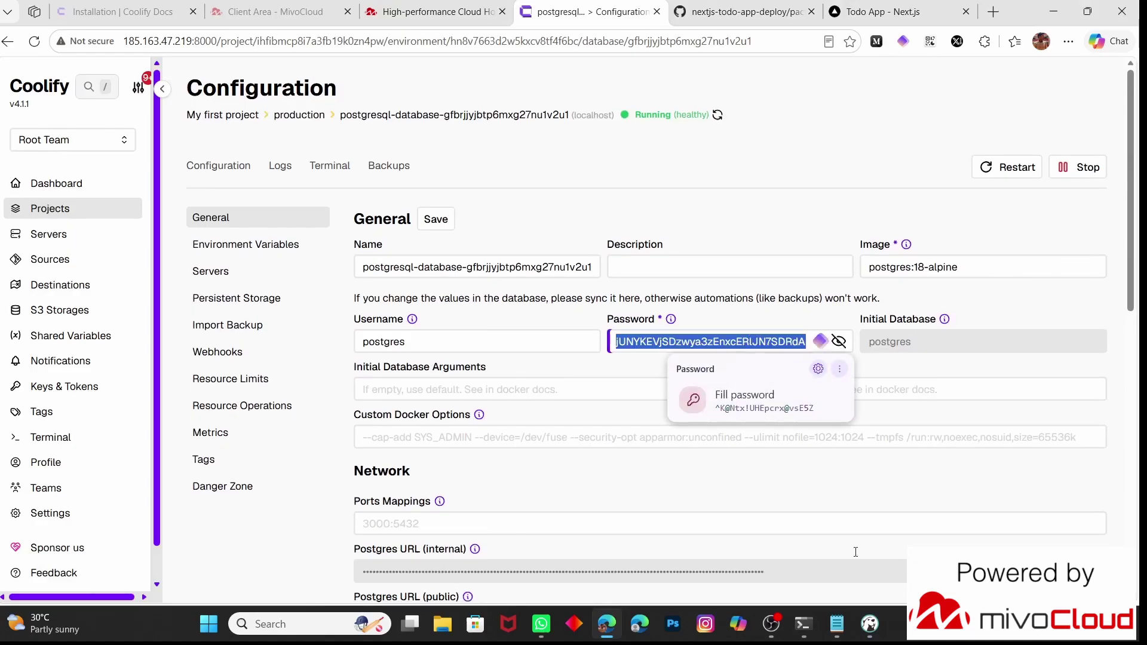
Paste the copied password into the postgres connection's Password field and save
{"action": "left_click", "coordinate": [869, 624]}
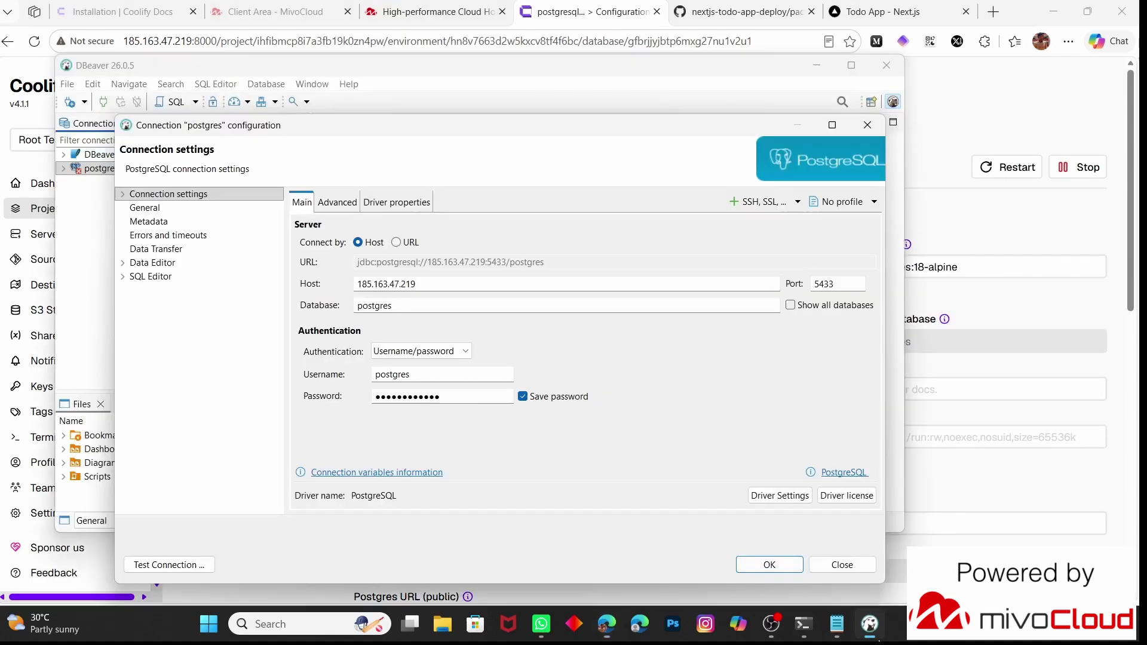
{"action": "left_click", "coordinate": [450, 401]}
{"action": "key", "text": "ctrl+a"}
{"action": "key", "text": "ctrl+v"}
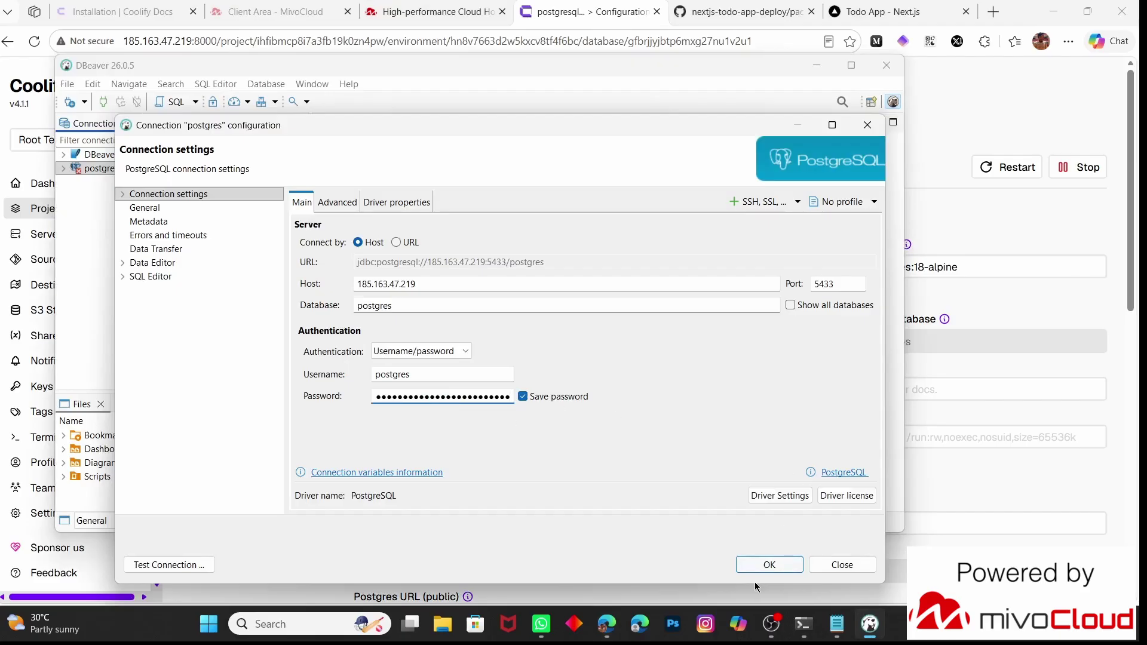
{"action": "left_click", "coordinate": [769, 564]}
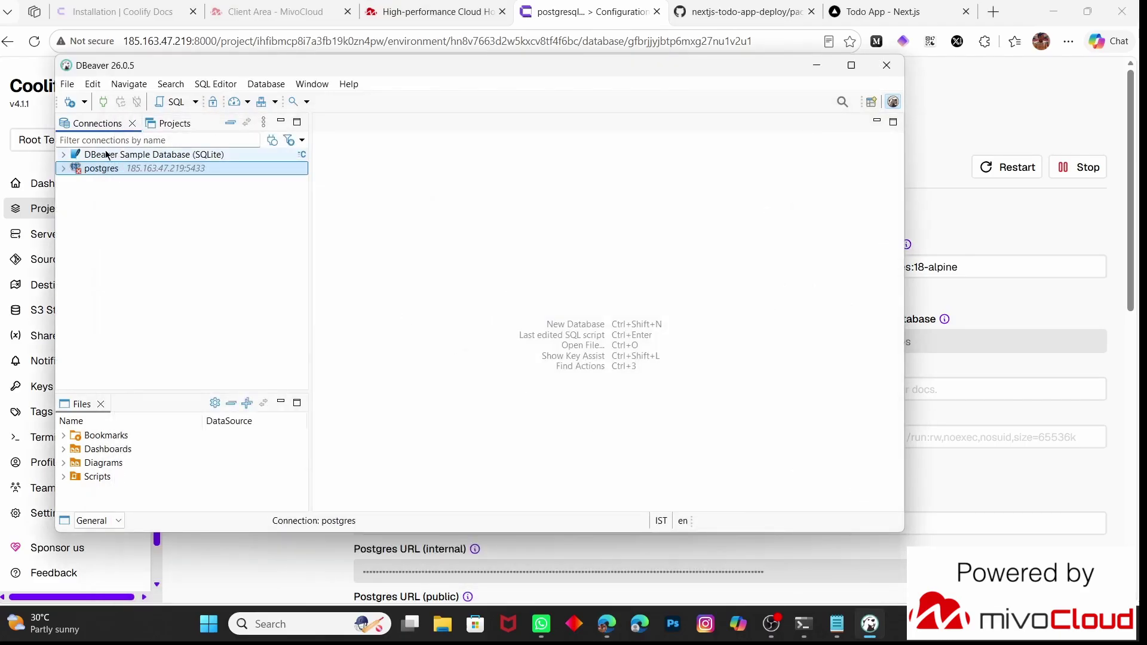
Browse postgres > Schemas > public > Tables and start a new table draft there
{"action": "left_click", "coordinate": [64, 168]}
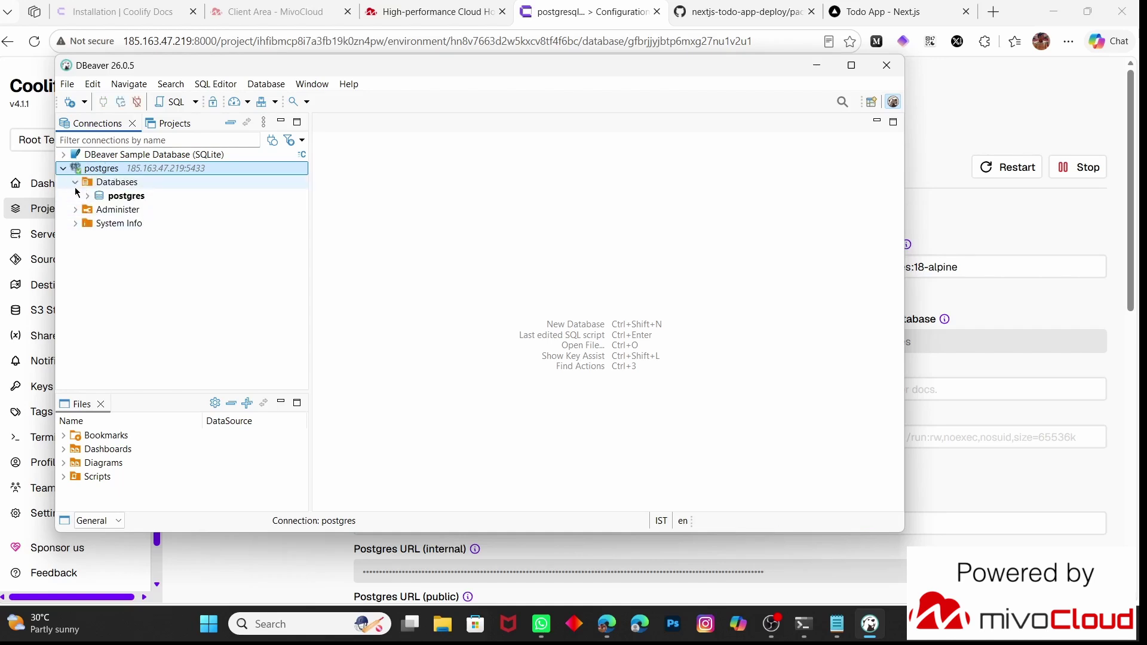
{"action": "left_click", "coordinate": [99, 210]}
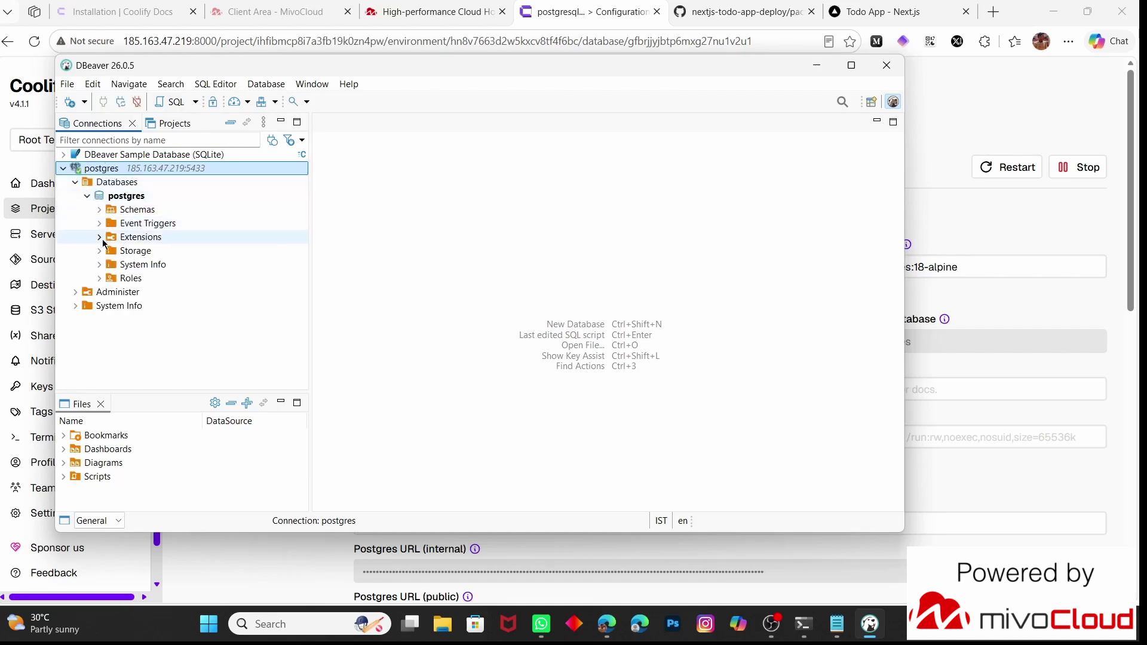
{"action": "left_click", "coordinate": [110, 223]}
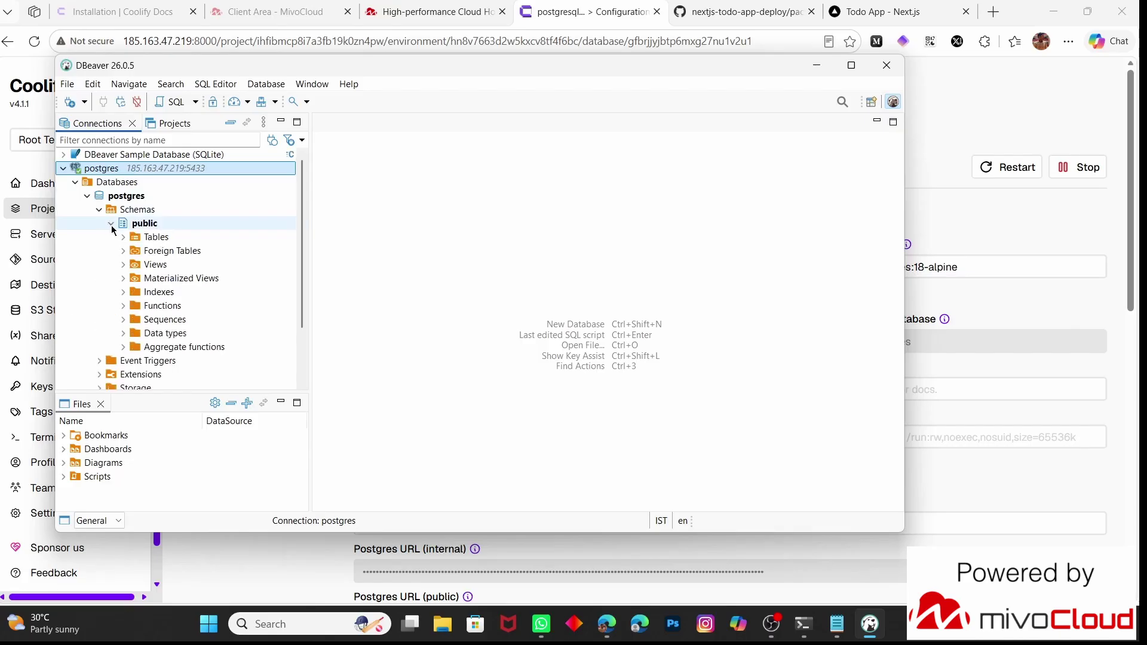
{"action": "left_click", "coordinate": [124, 237]}
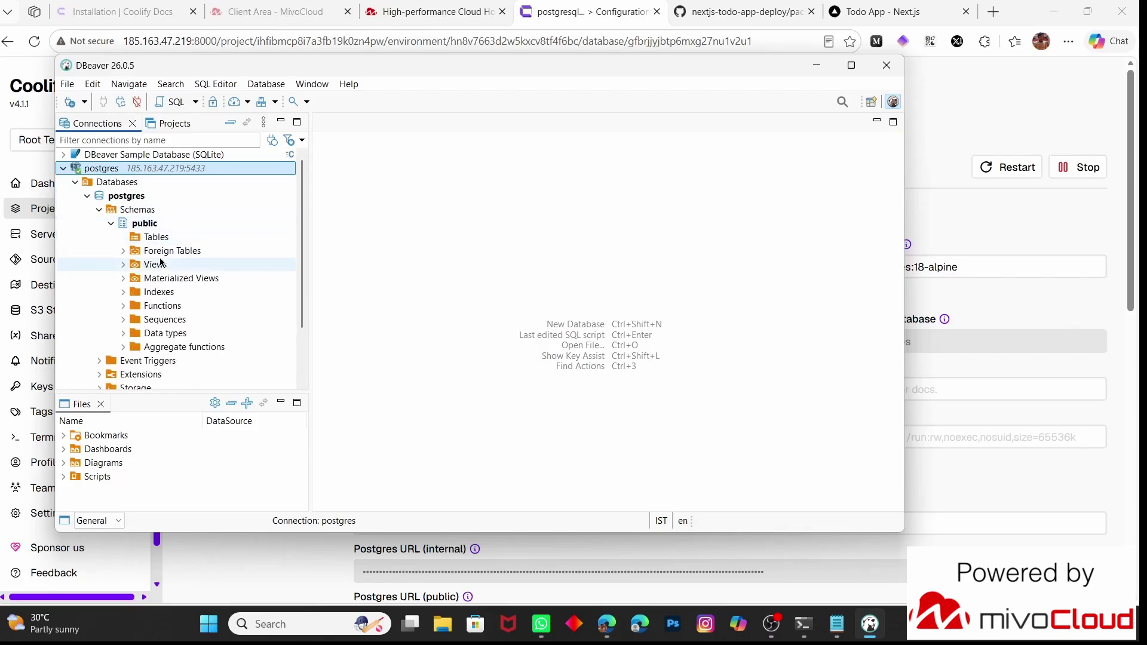
{"action": "right_click", "coordinate": [165, 236]}
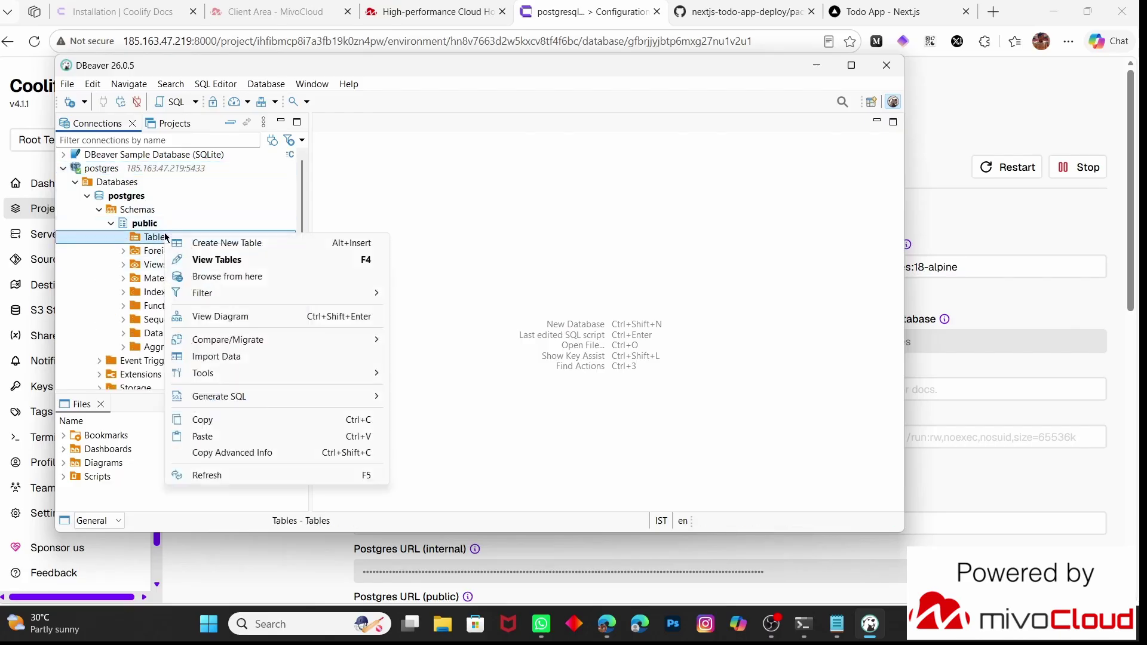
{"action": "left_click", "coordinate": [198, 247]}
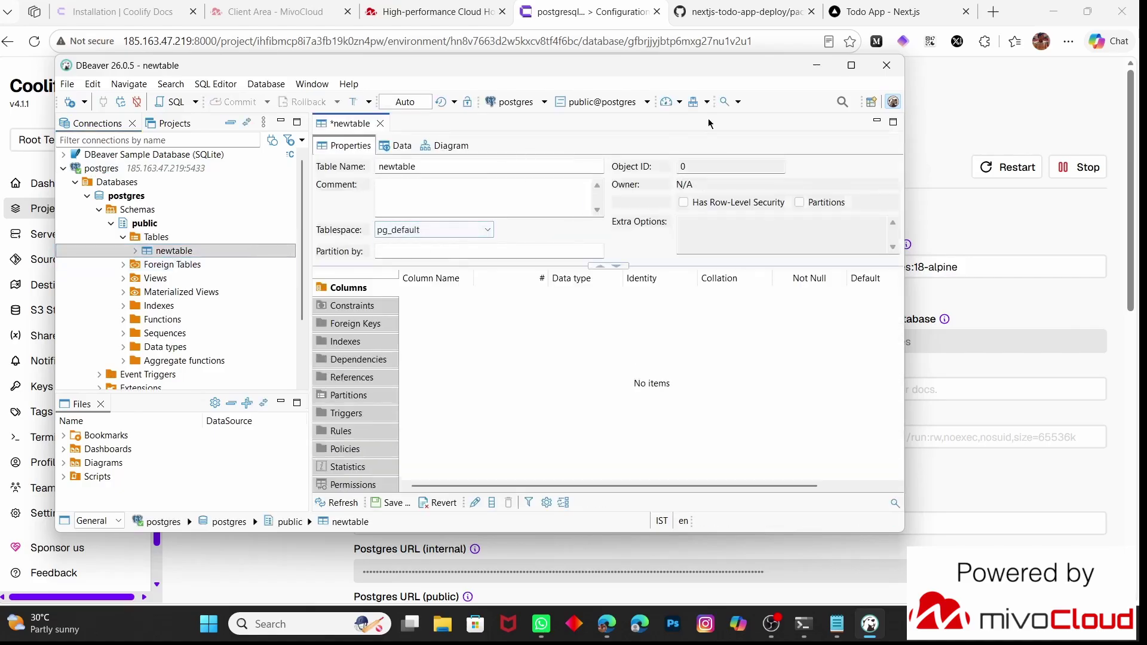
Exit DBeaver without saving the new table draft
{"action": "left_click", "coordinate": [884, 67]}
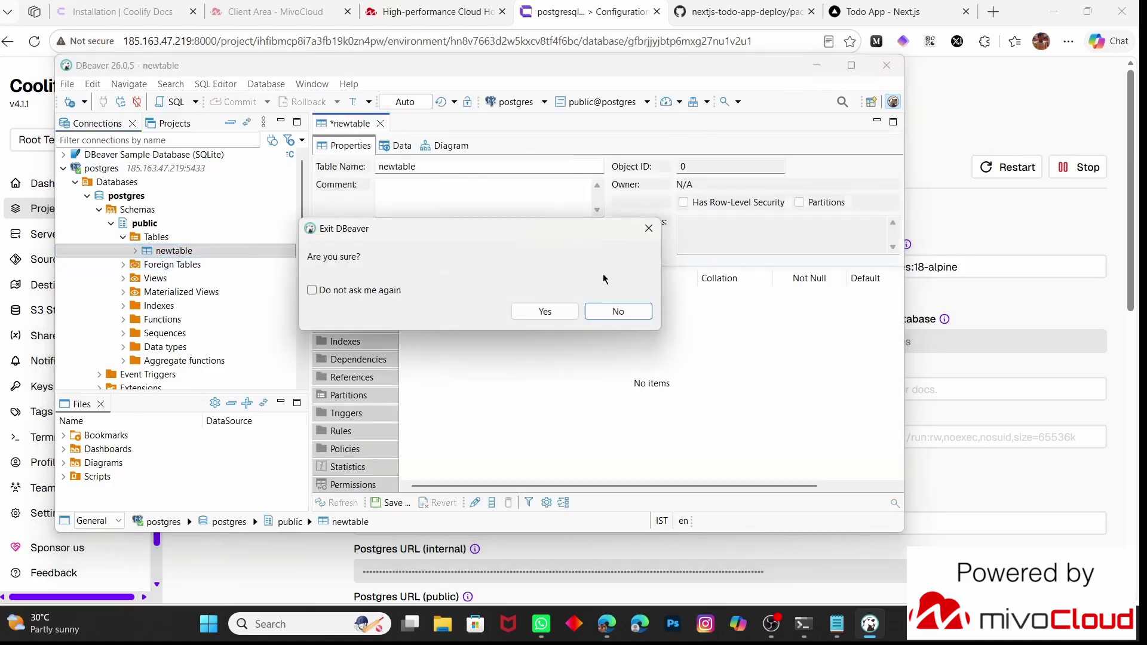
{"action": "left_click", "coordinate": [557, 311]}
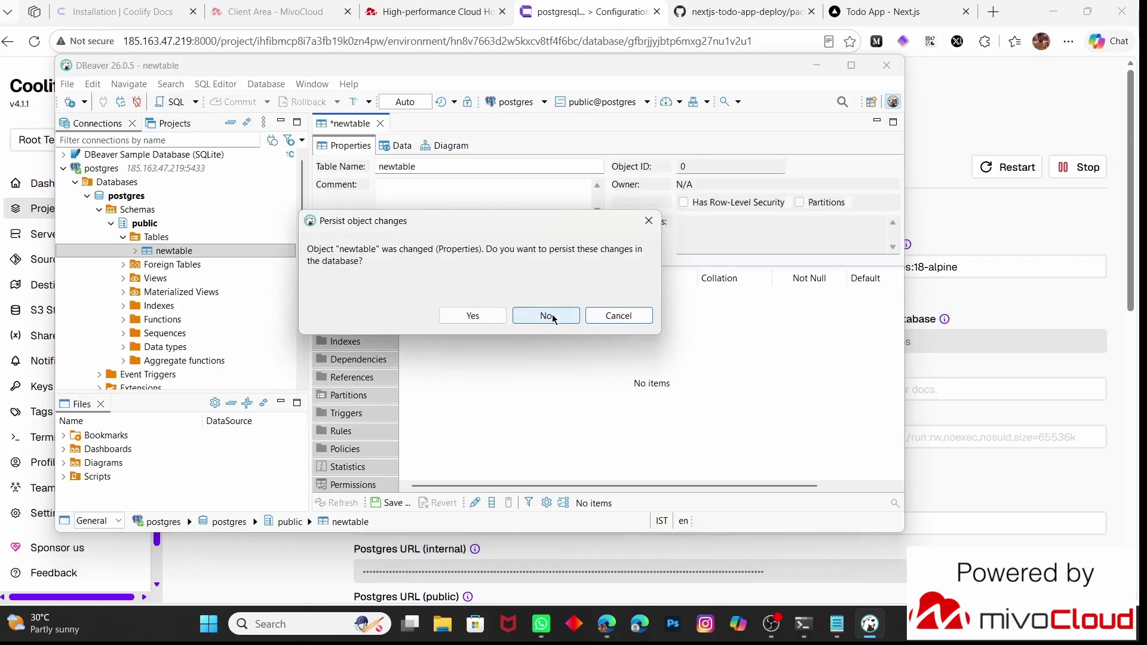
{"action": "left_click", "coordinate": [552, 316]}
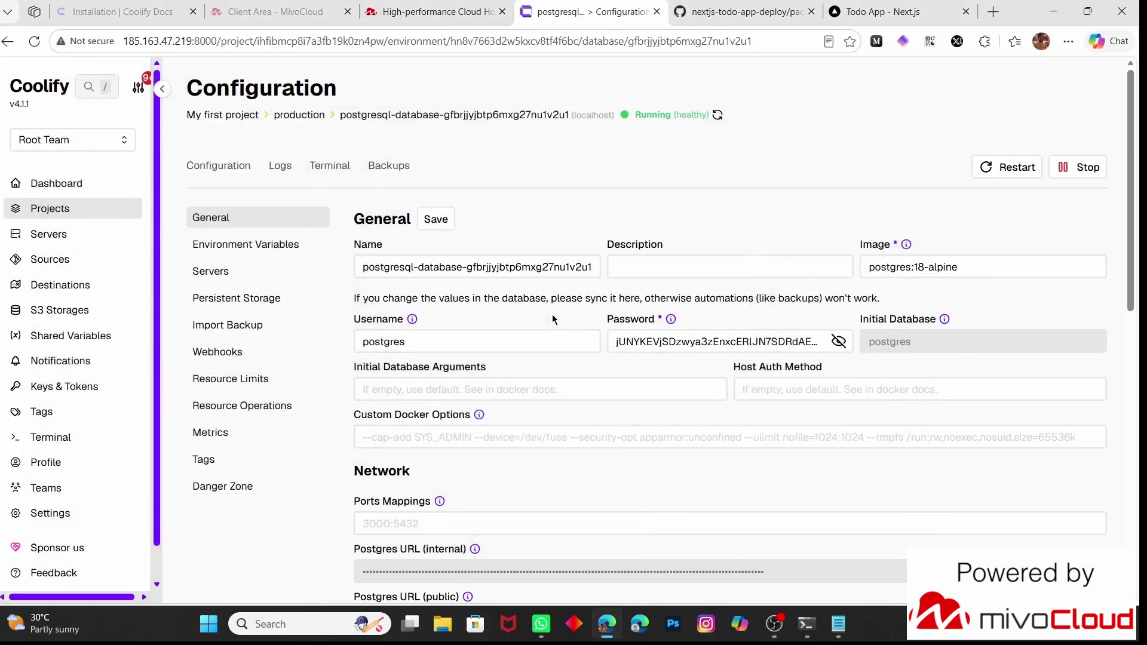
Open My first project's New Resource page and filter the services by 'bro'
{"action": "scroll", "coordinate": [479, 318], "scroll_direction": "down", "scroll_amount": 2}
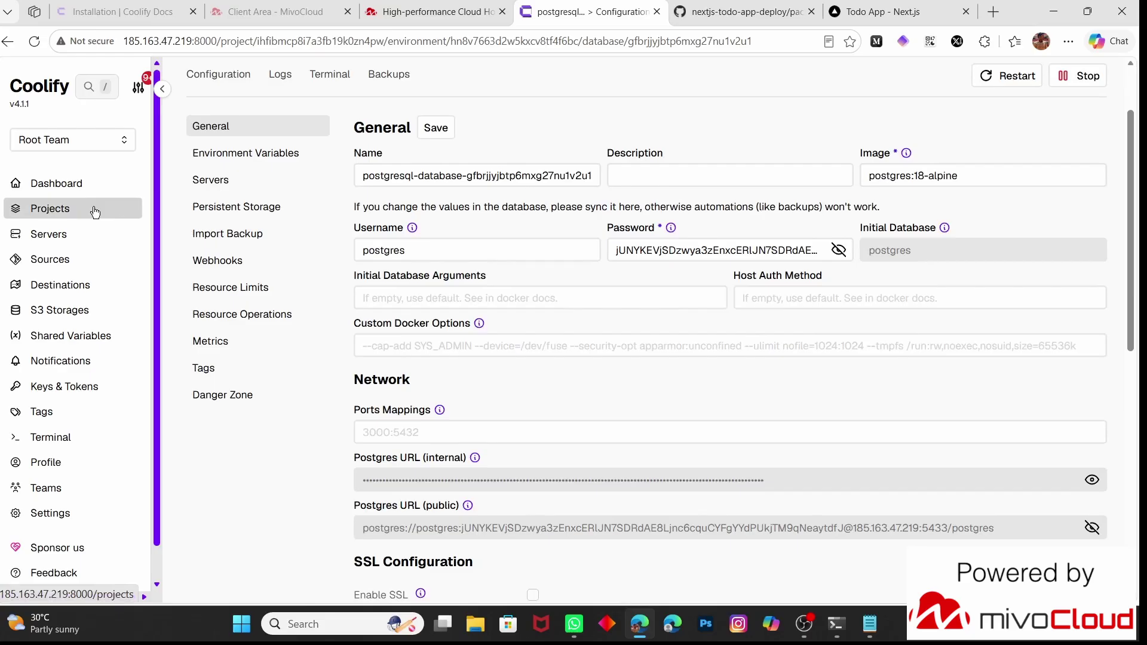
{"action": "left_click", "coordinate": [95, 212]}
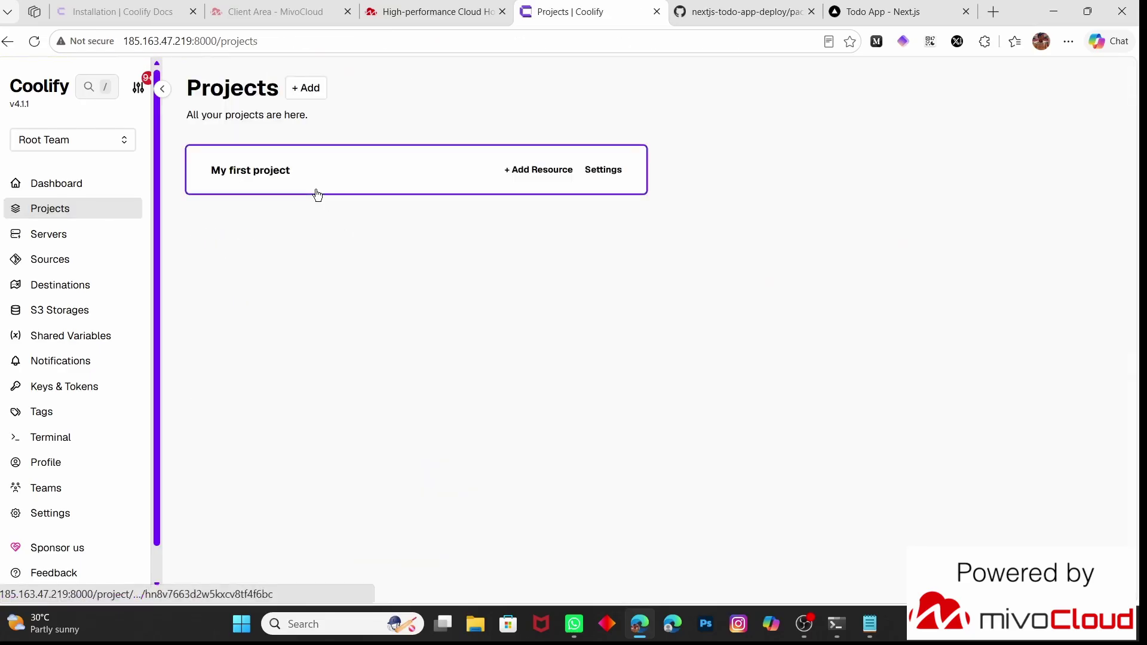
{"action": "left_click", "coordinate": [318, 194]}
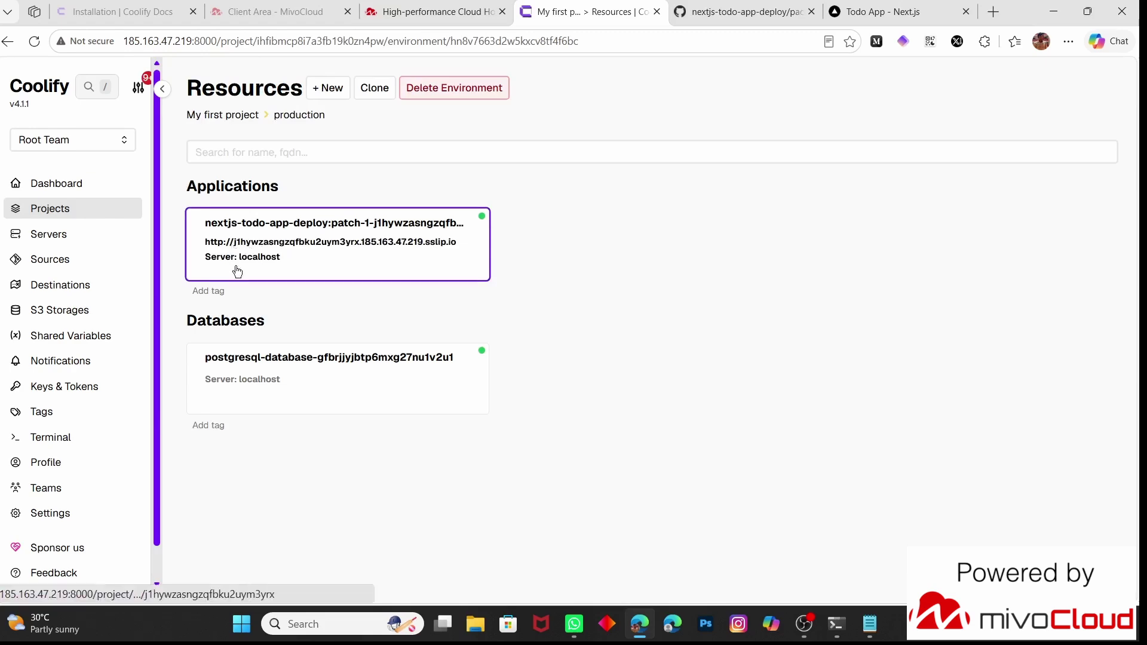
{"action": "left_click", "coordinate": [328, 93]}
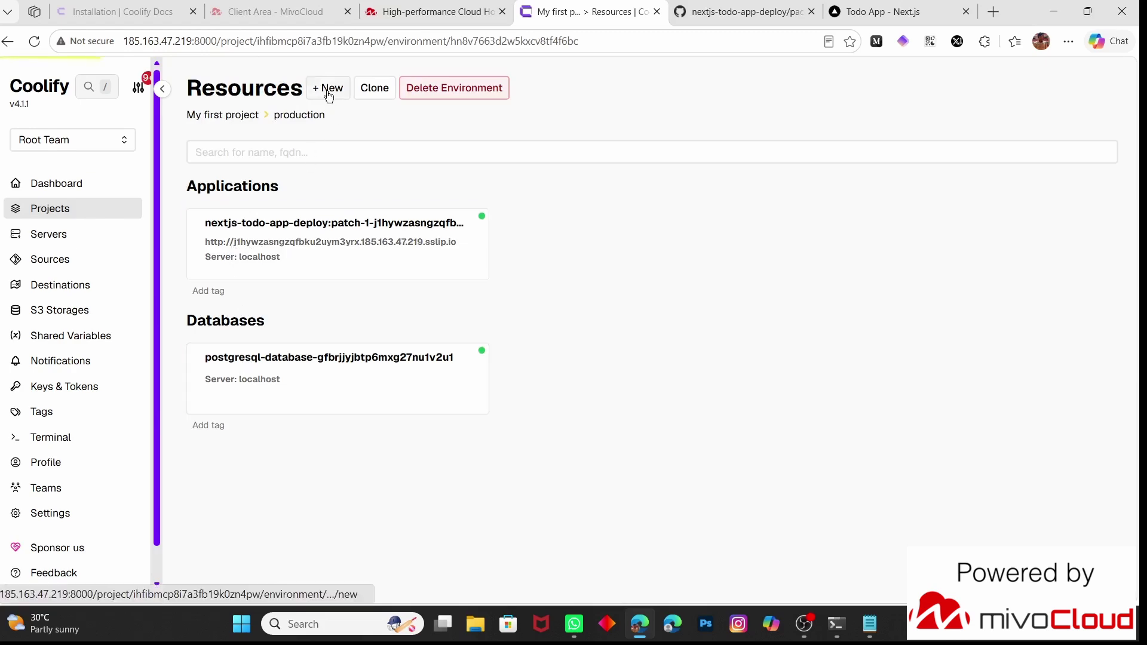
{"action": "scroll", "coordinate": [568, 374], "scroll_direction": "down", "scroll_amount": 10}
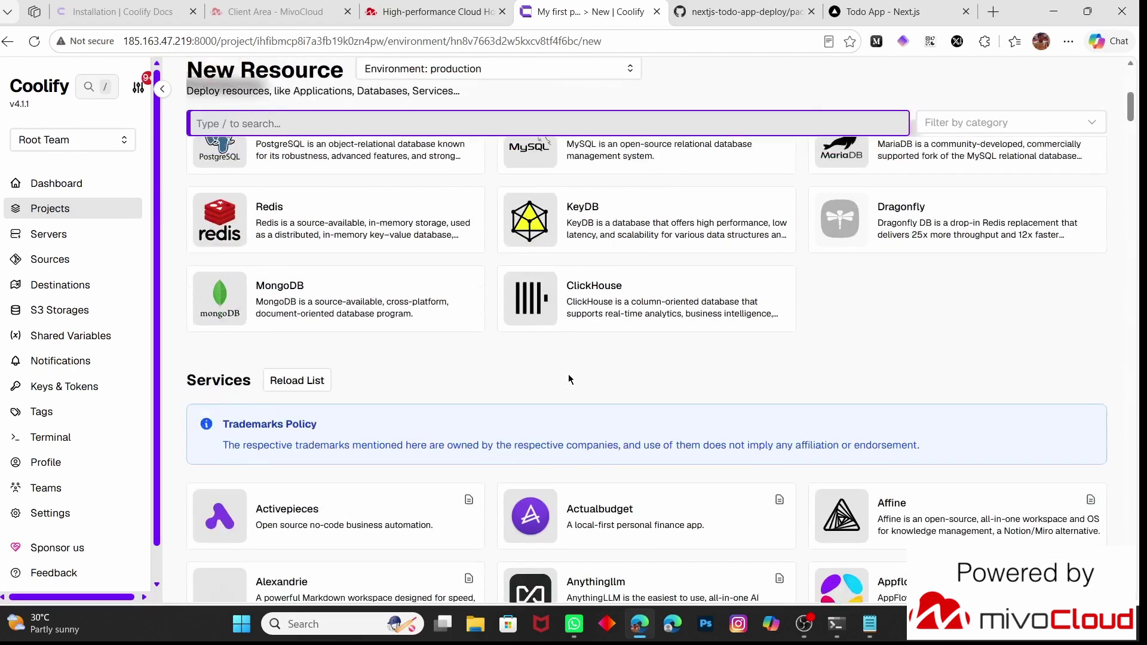
{"action": "scroll", "coordinate": [568, 374], "scroll_direction": "down", "scroll_amount": 1}
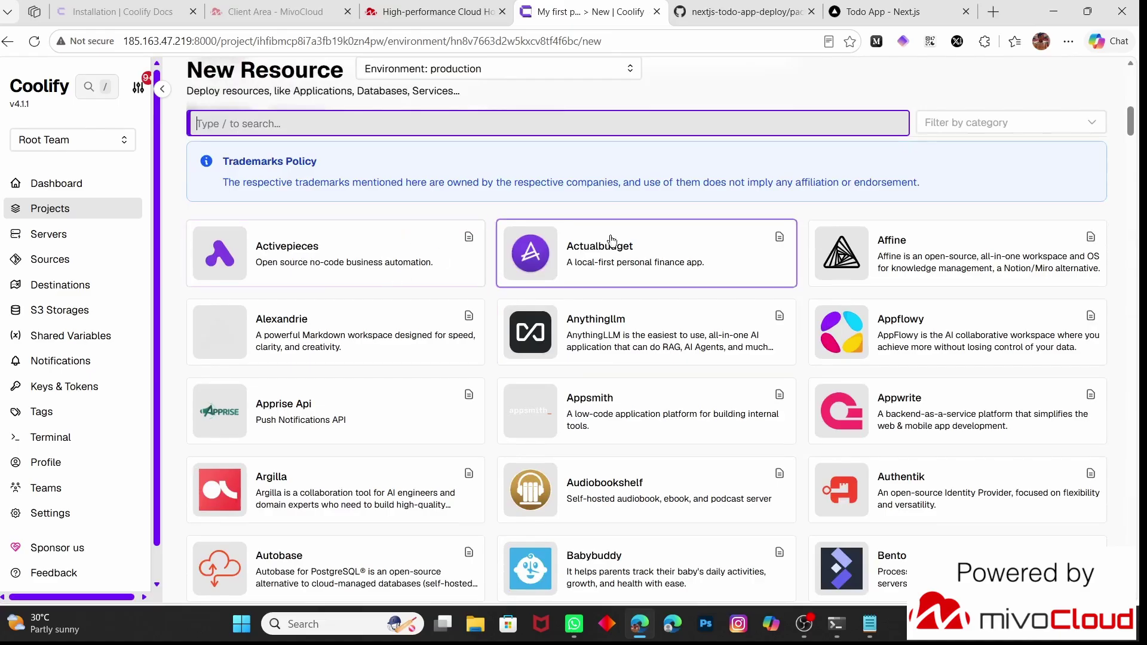
{"action": "scroll", "coordinate": [615, 245], "scroll_direction": "down", "scroll_amount": 3}
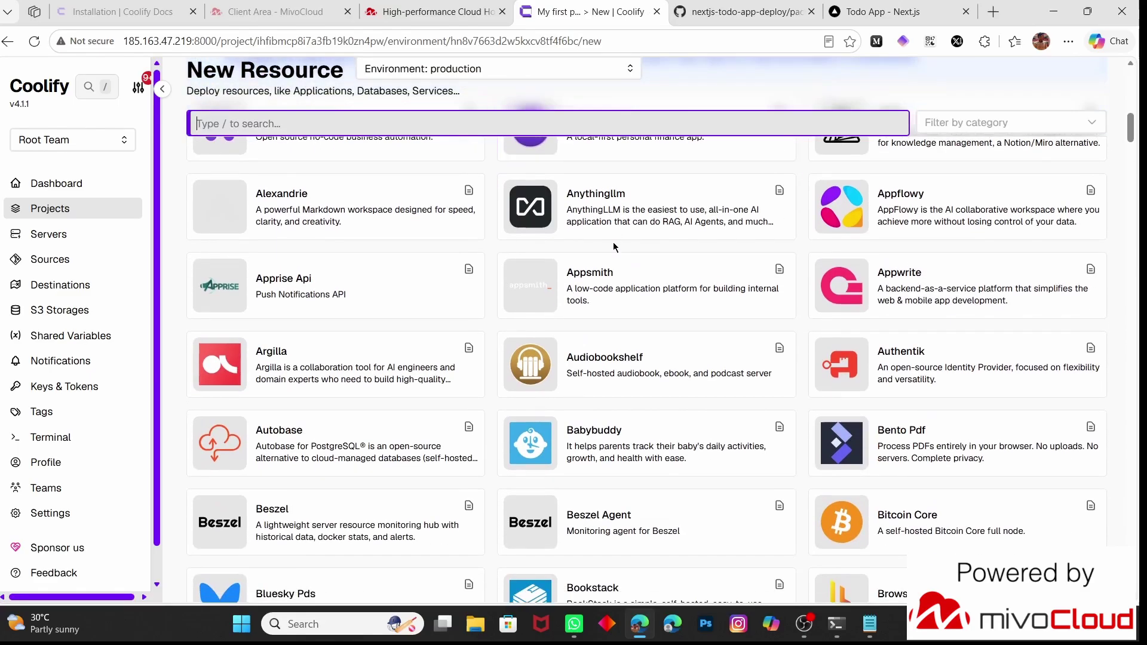
{"action": "type", "text": "bro"}
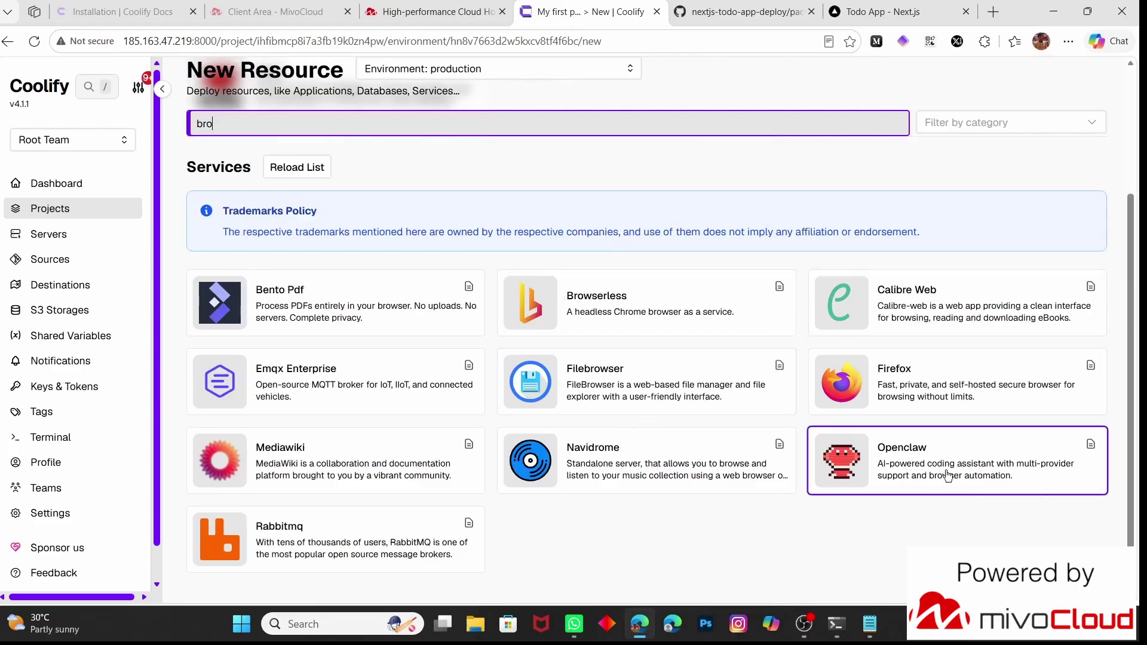
Create the Openclaw service and reveal its generated password and gateway token
{"action": "left_click", "coordinate": [928, 481]}
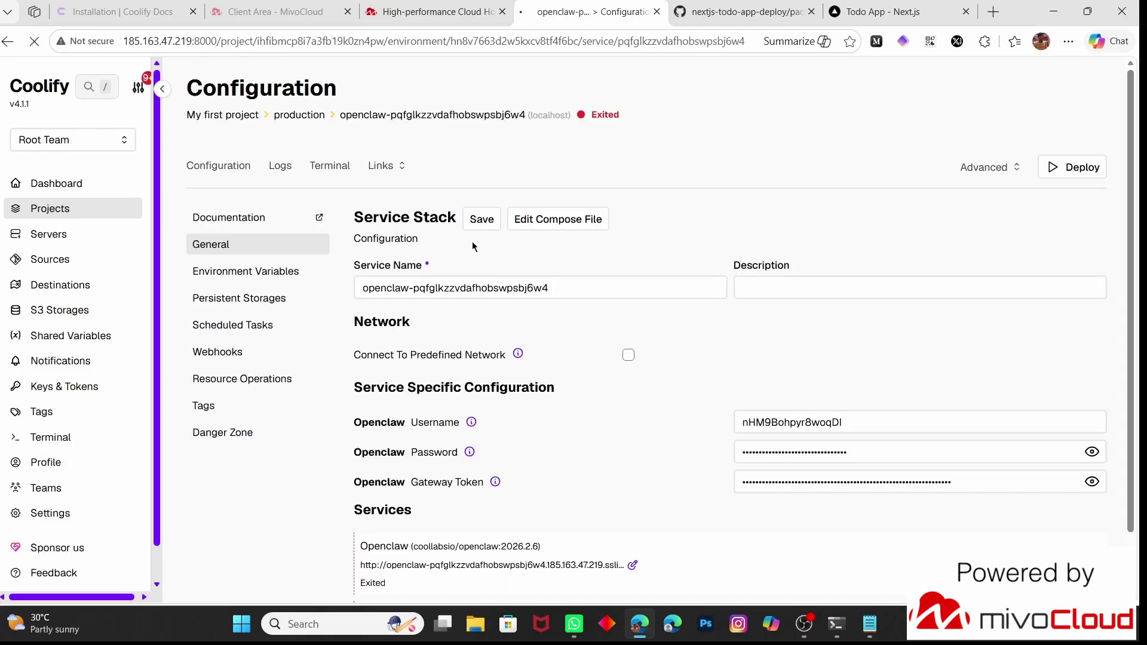
{"action": "scroll", "coordinate": [472, 241], "scroll_direction": "down", "scroll_amount": 1}
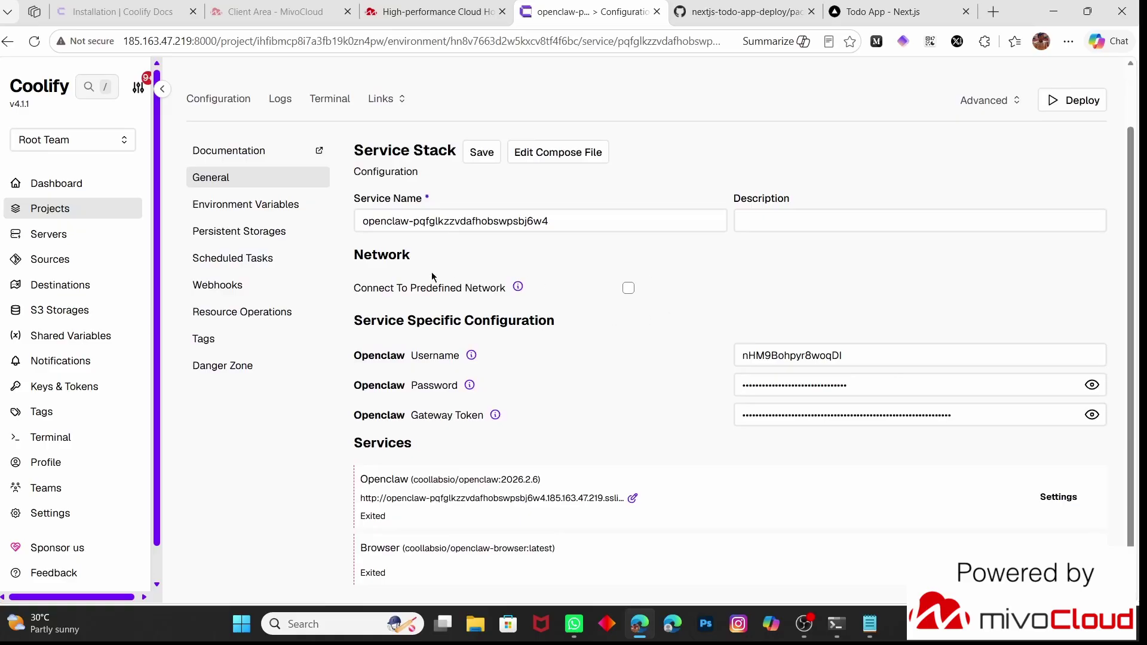
{"action": "scroll", "coordinate": [433, 277], "scroll_direction": "up", "scroll_amount": 1}
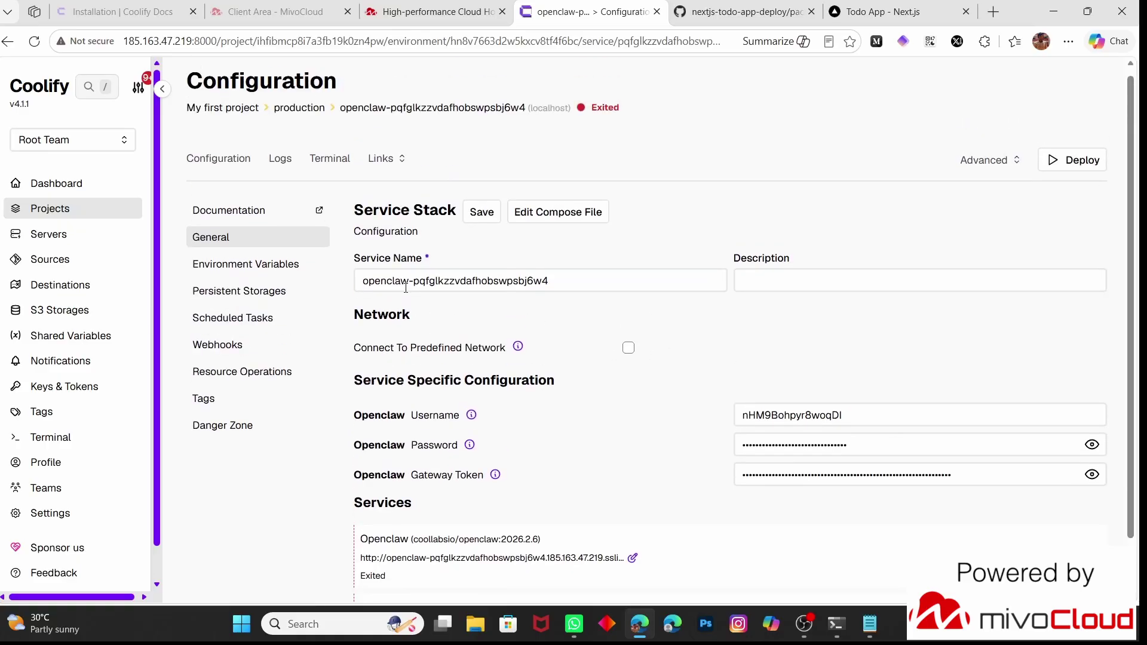
{"action": "scroll", "coordinate": [406, 288], "scroll_direction": "down", "scroll_amount": 1}
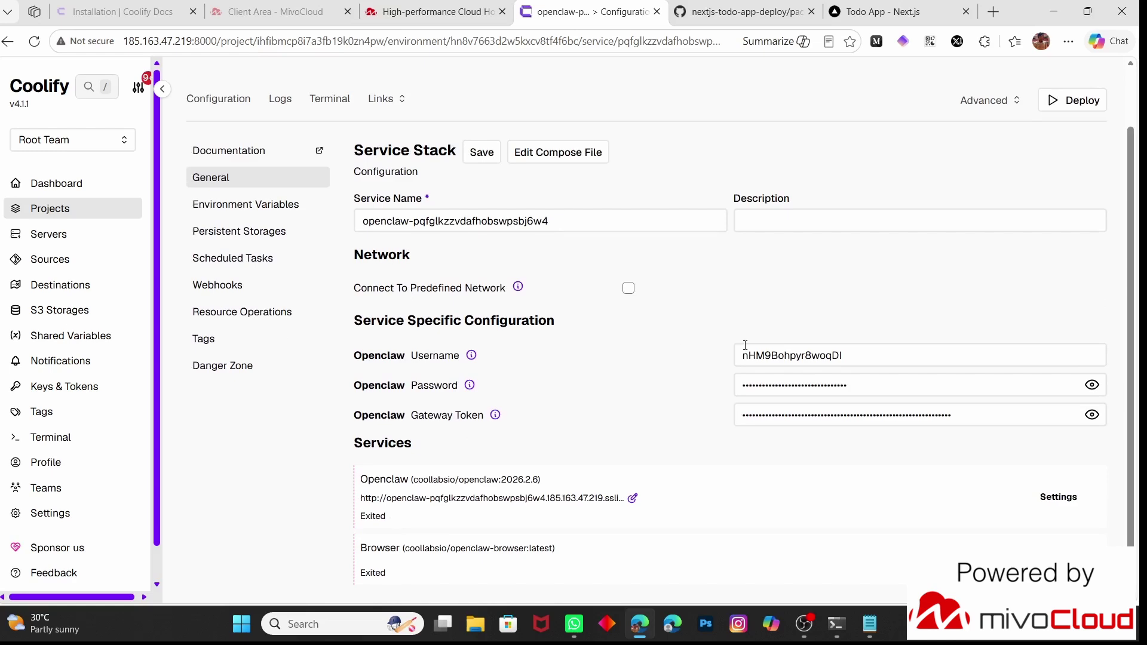
{"action": "left_click", "coordinate": [1092, 386]}
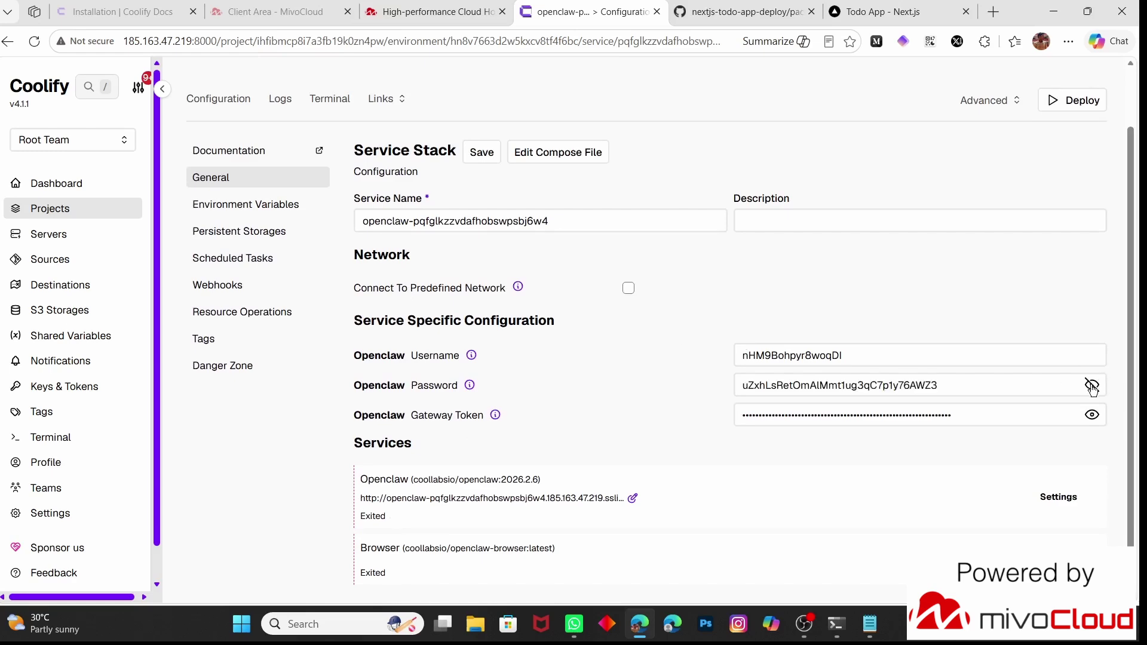
{"action": "left_click", "coordinate": [1092, 414]}
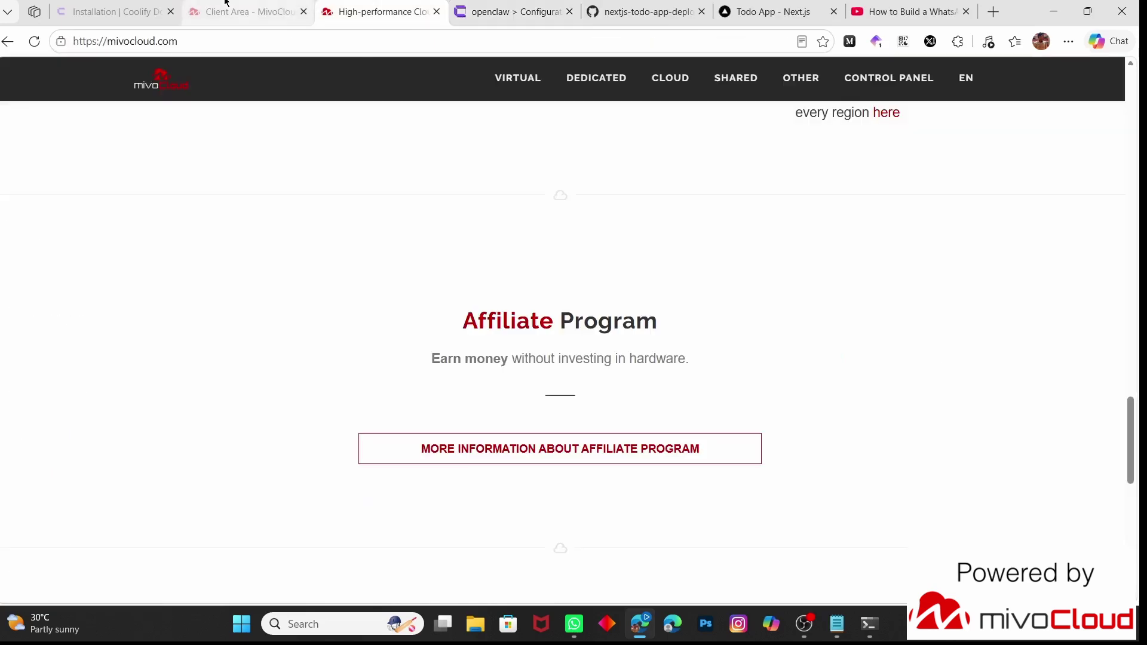
Switch over to the mivoCloud website's homepage
{"action": "left_click", "coordinate": [245, 11]}
{"action": "left_click", "coordinate": [359, 5]}
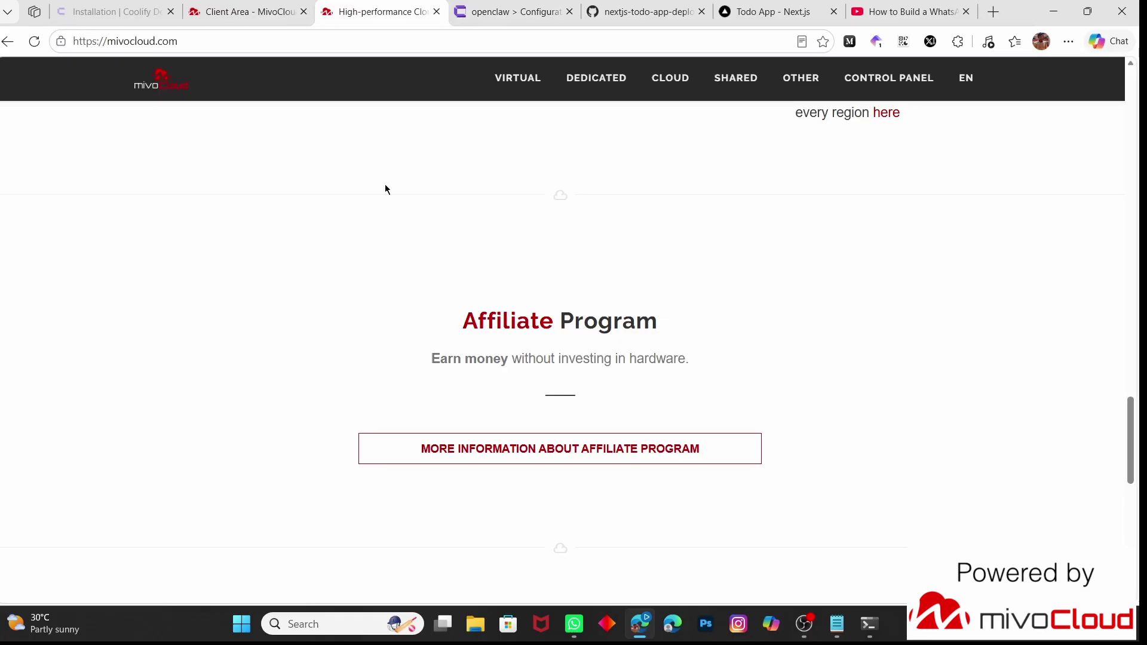
{"action": "scroll", "coordinate": [385, 184], "scroll_direction": "up", "scroll_amount": 15}
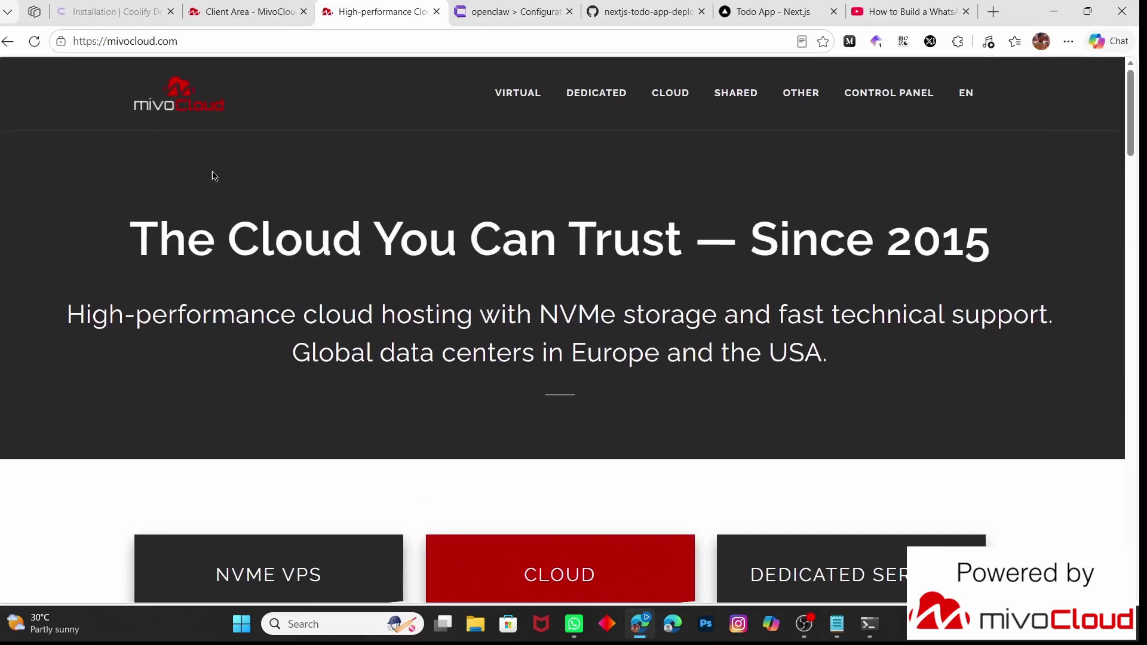